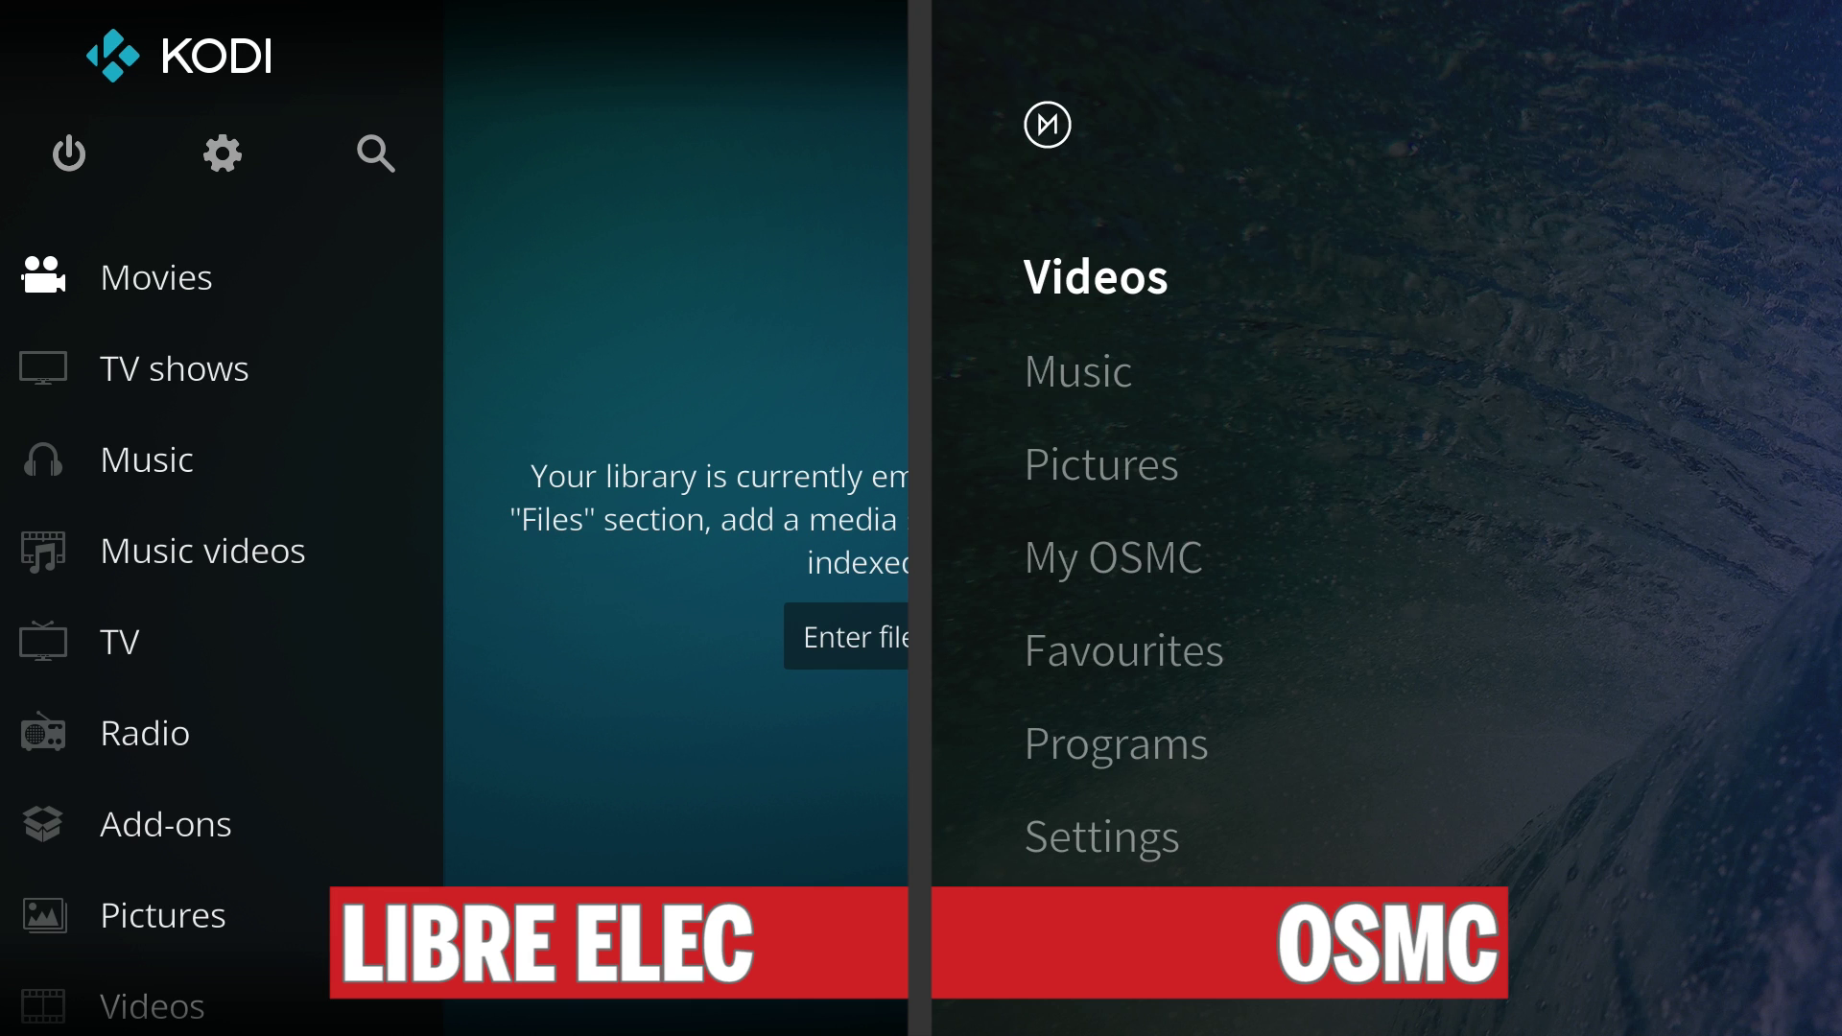
# Show System info > Network on both boxes to read the IP address 192.170.0.135.
pyautogui.press('Down')
pyautogui.press('Down')
pyautogui.press('Down')
pyautogui.press('Down')
pyautogui.press('Down')
pyautogui.press('Down')
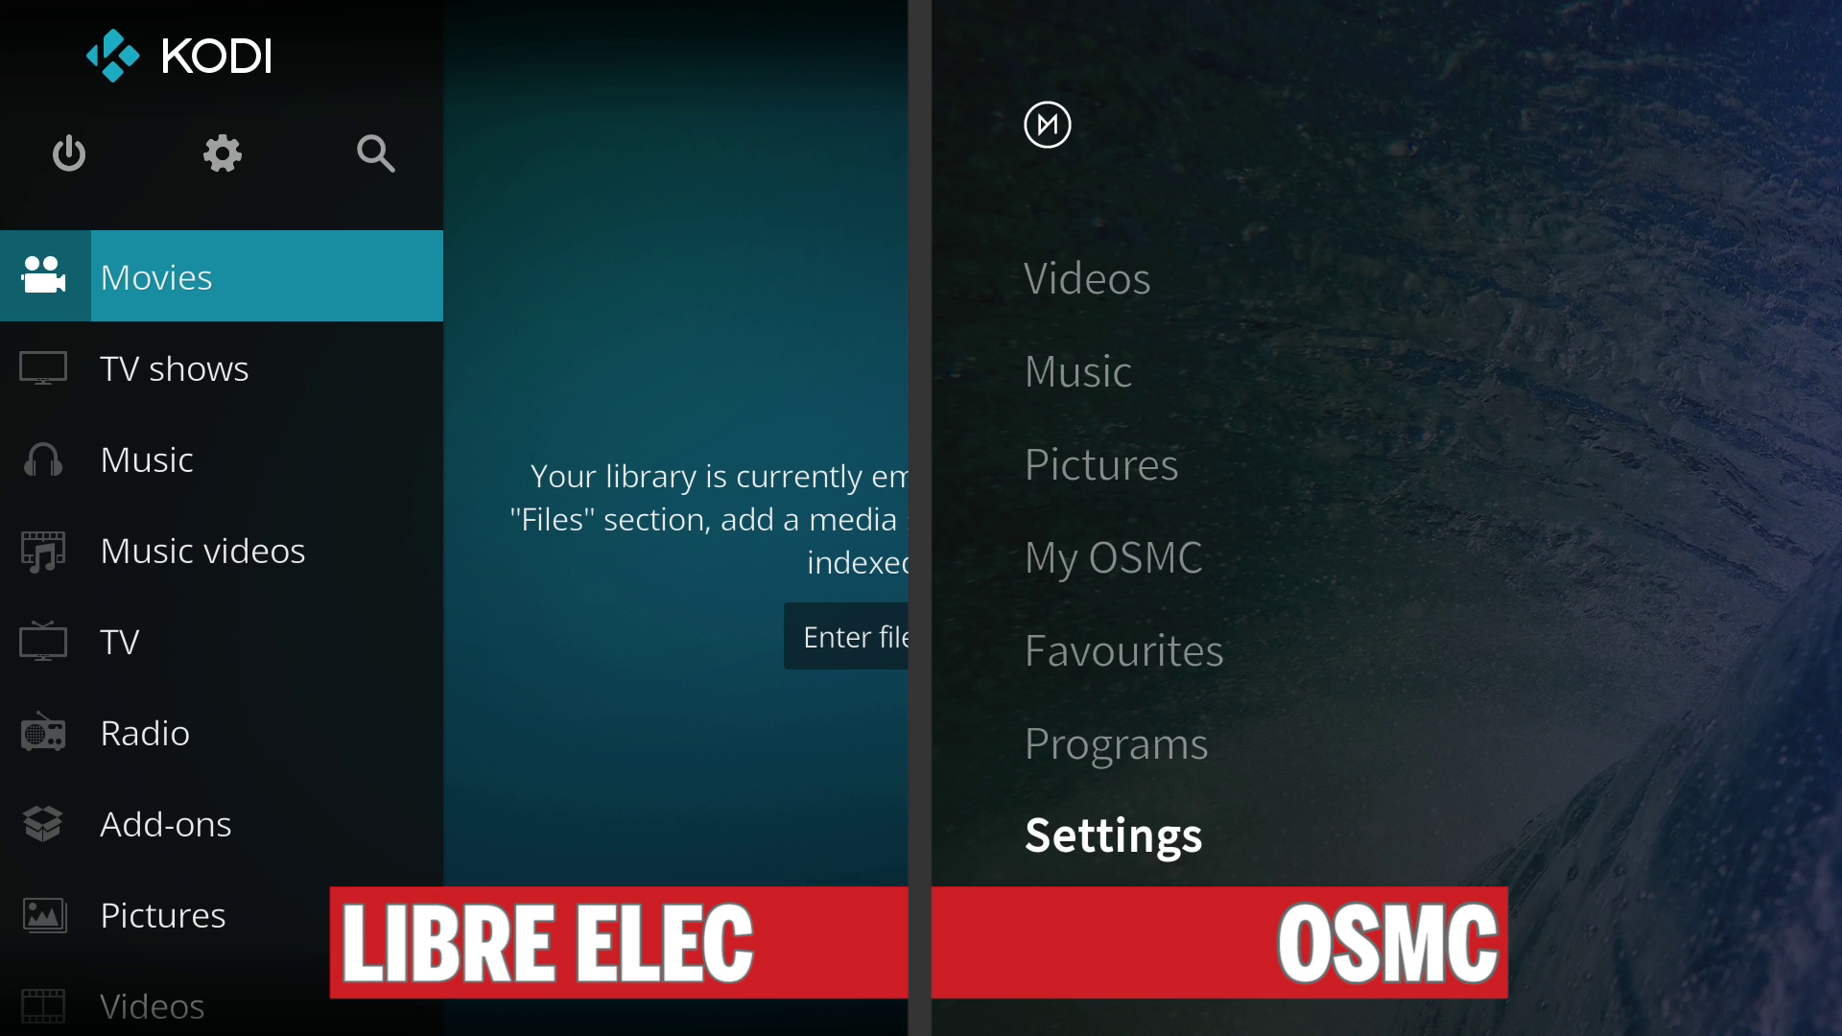
pyautogui.press('Return')
pyautogui.press('Up')
pyautogui.press('Return')
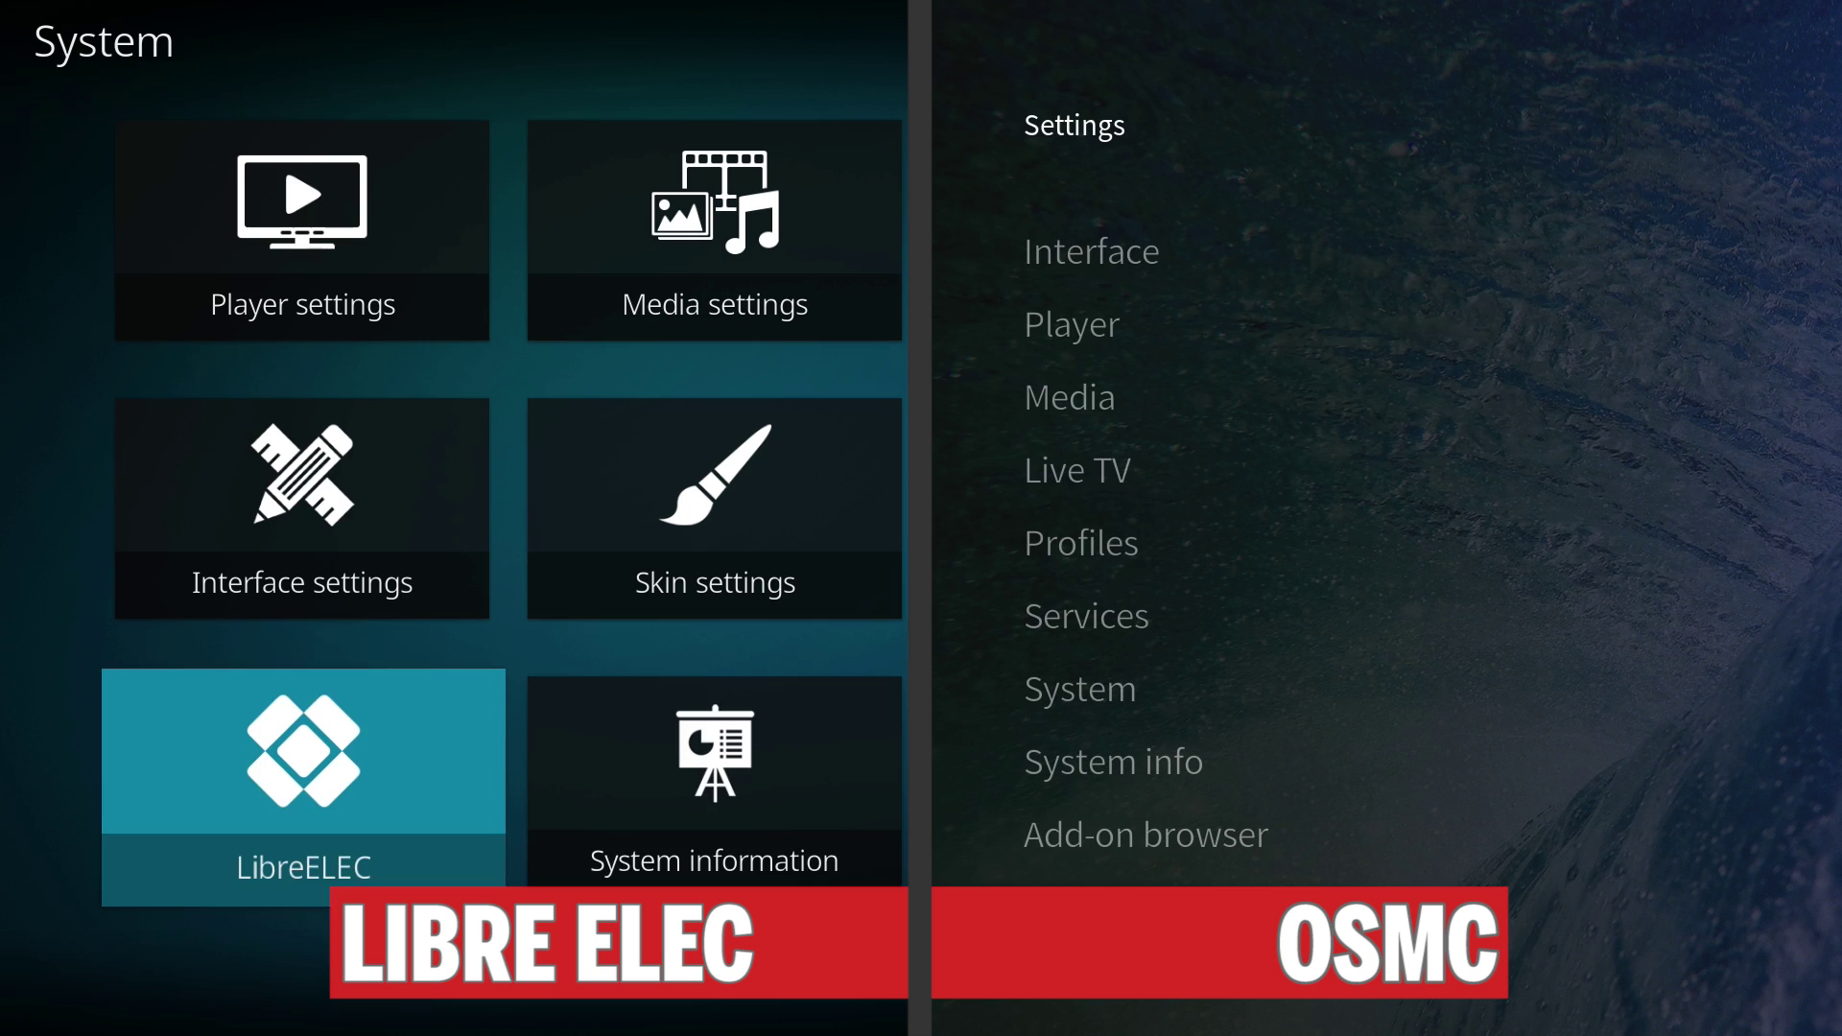
pyautogui.press('Right')
pyautogui.press('Return')
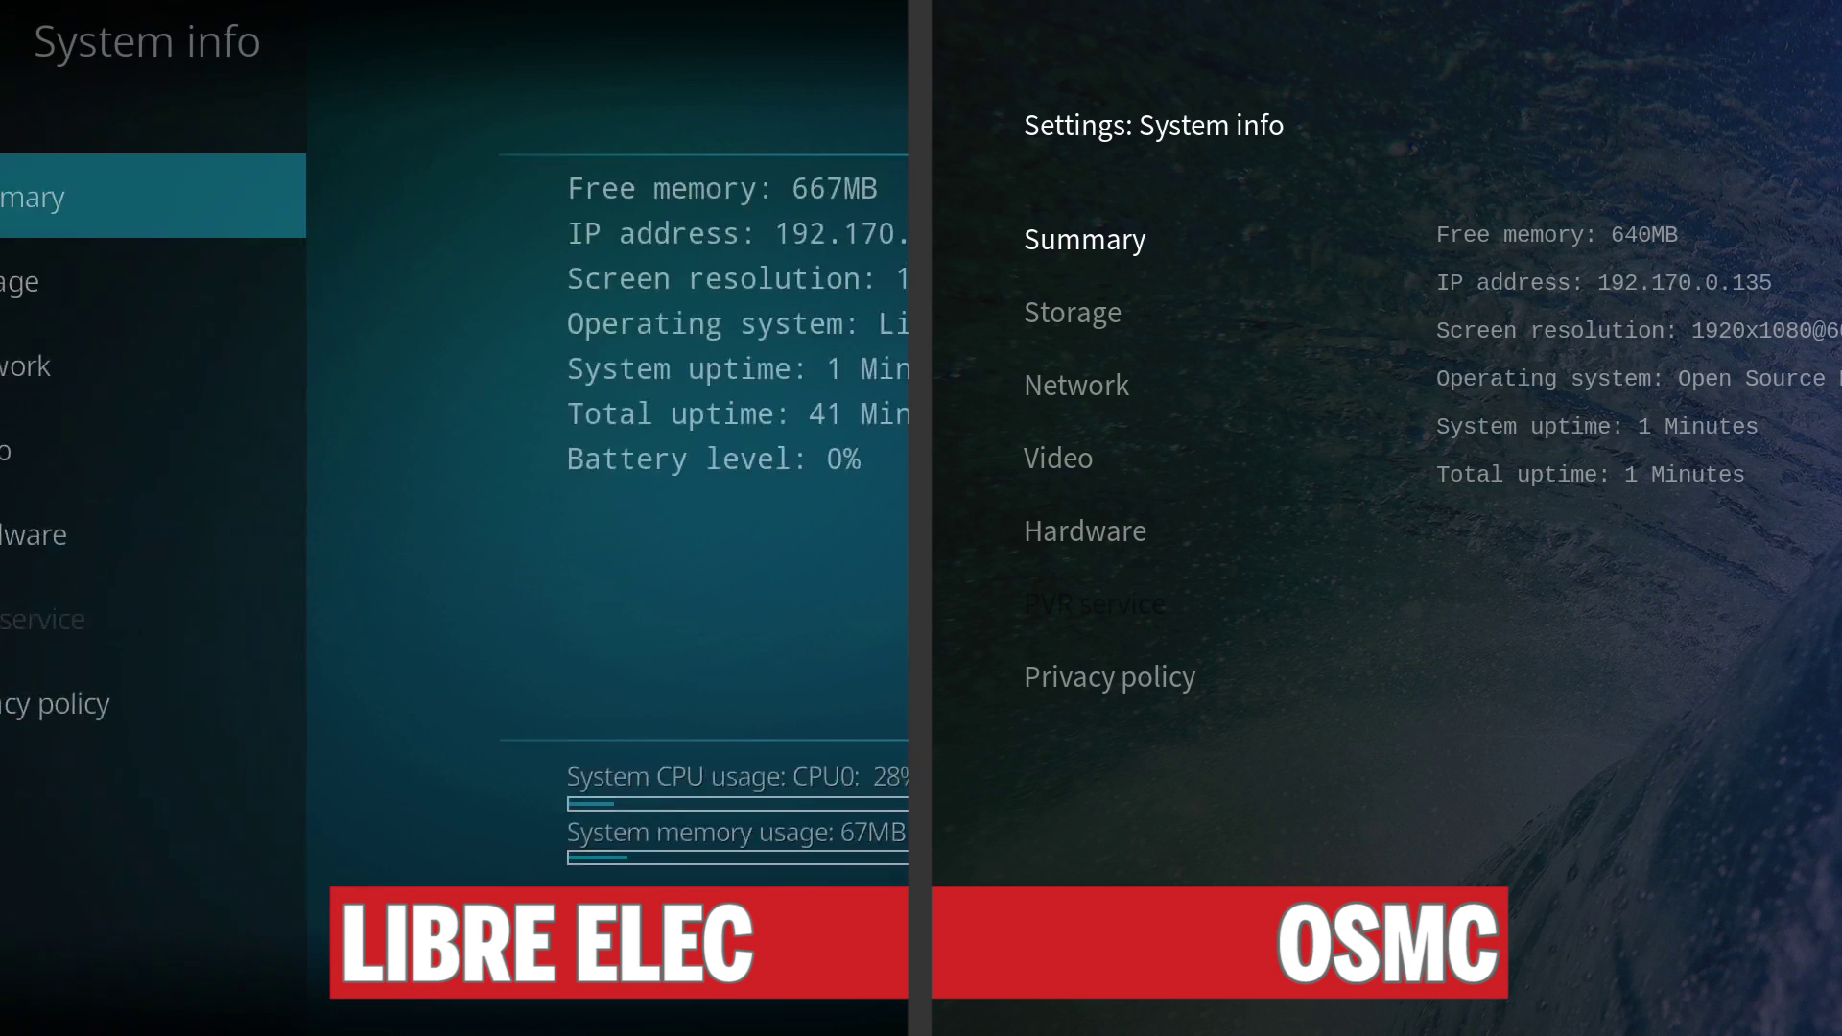
pyautogui.press('Down')
pyautogui.press('Down')
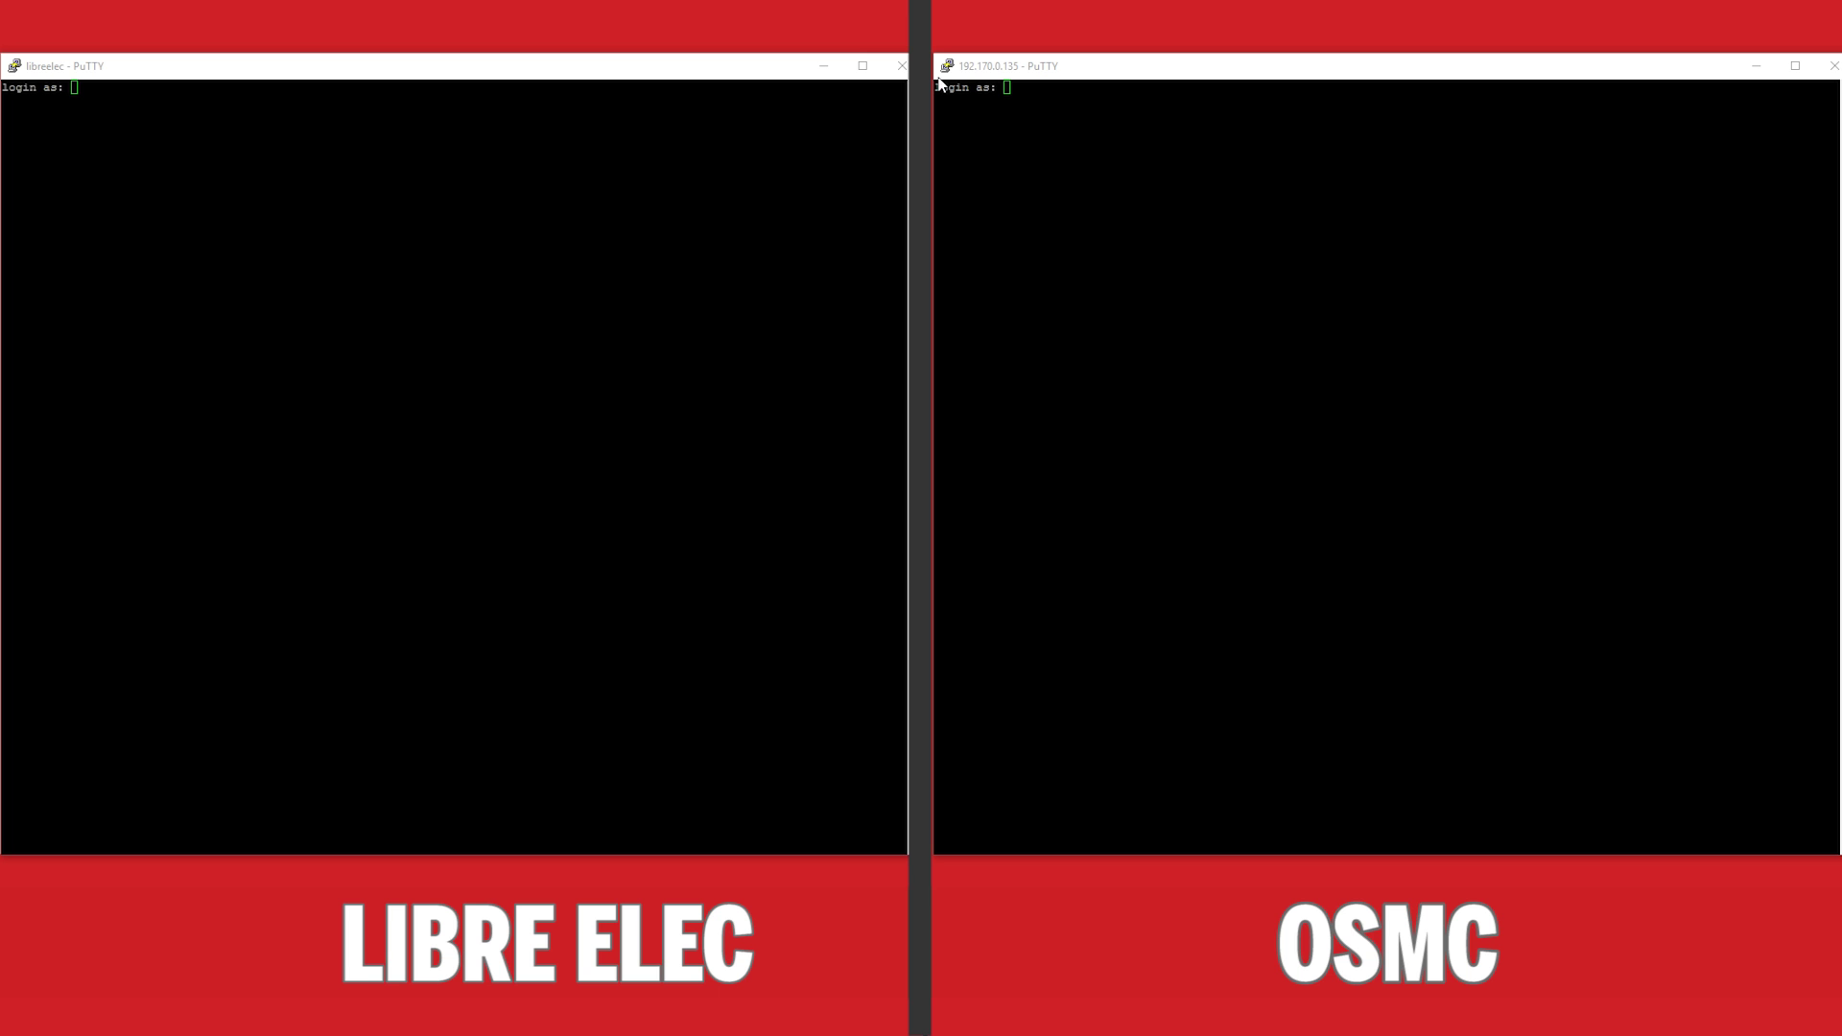
# Log in to the OSMC session as osmc and the LibreELEC session as root with their passwords.
pyautogui.click(1007, 88)
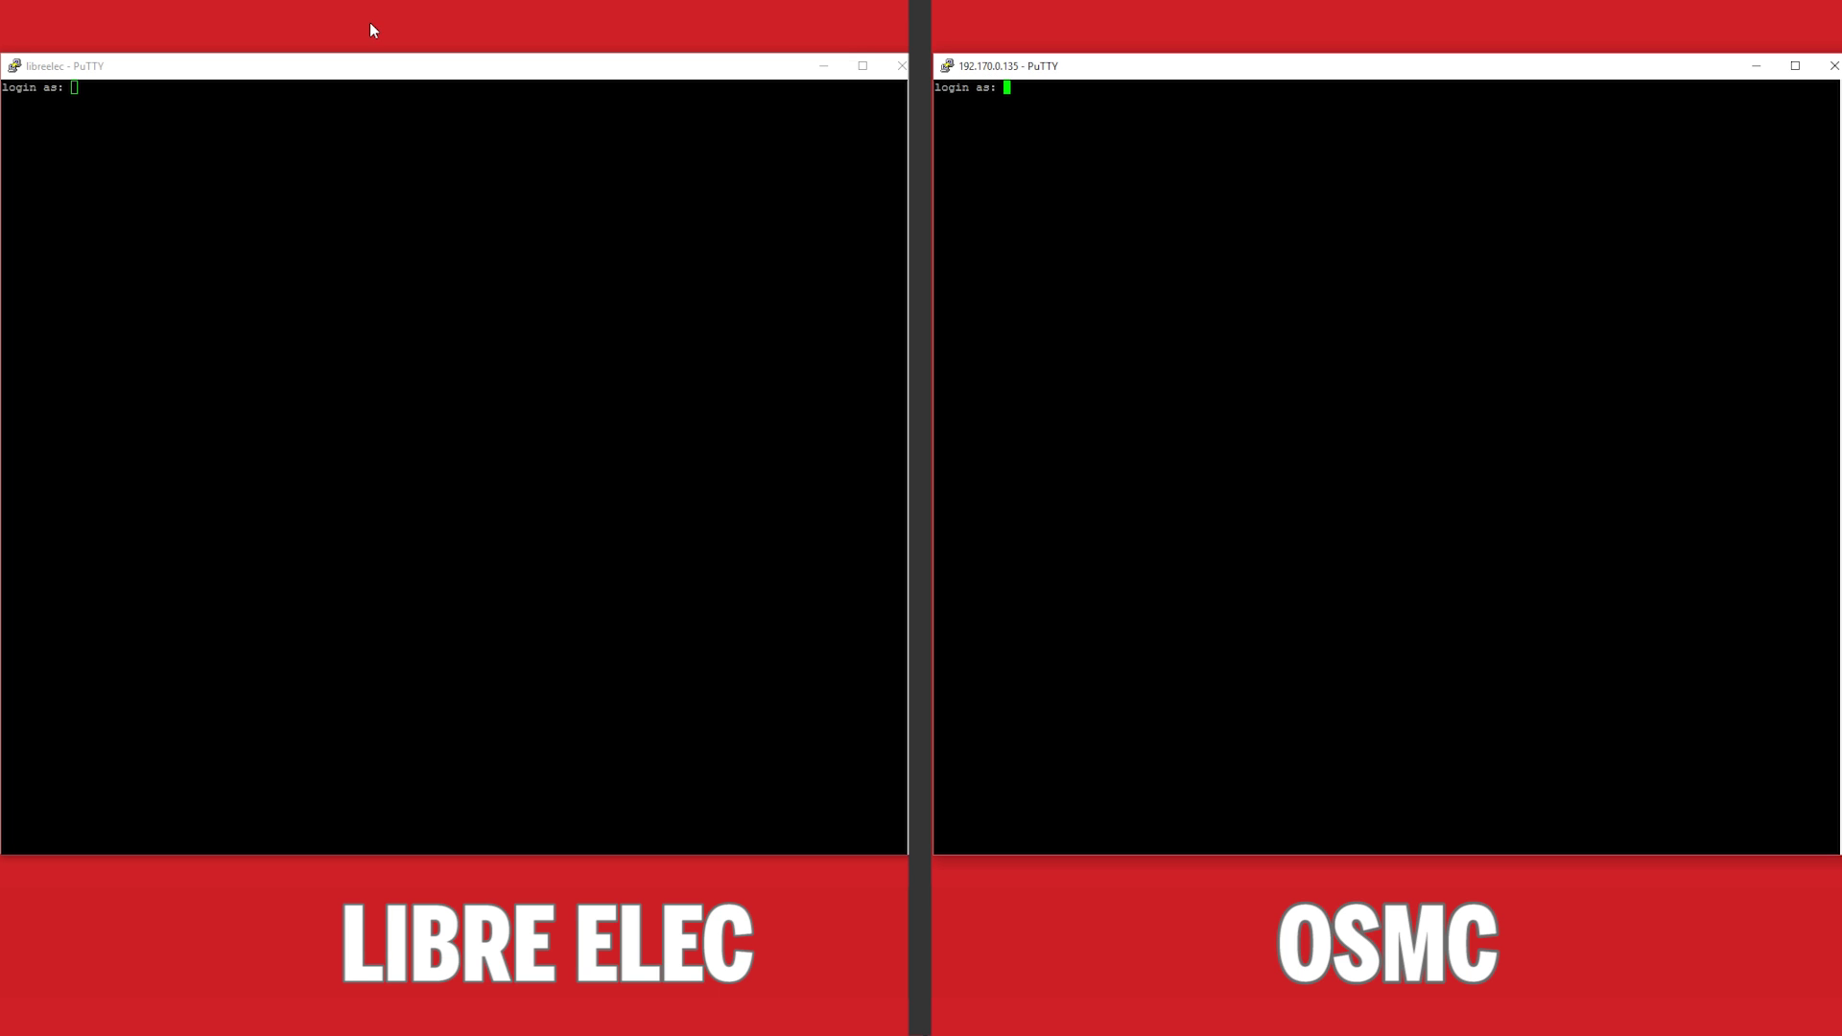
pyautogui.write('osmc')
pyautogui.press('Return')
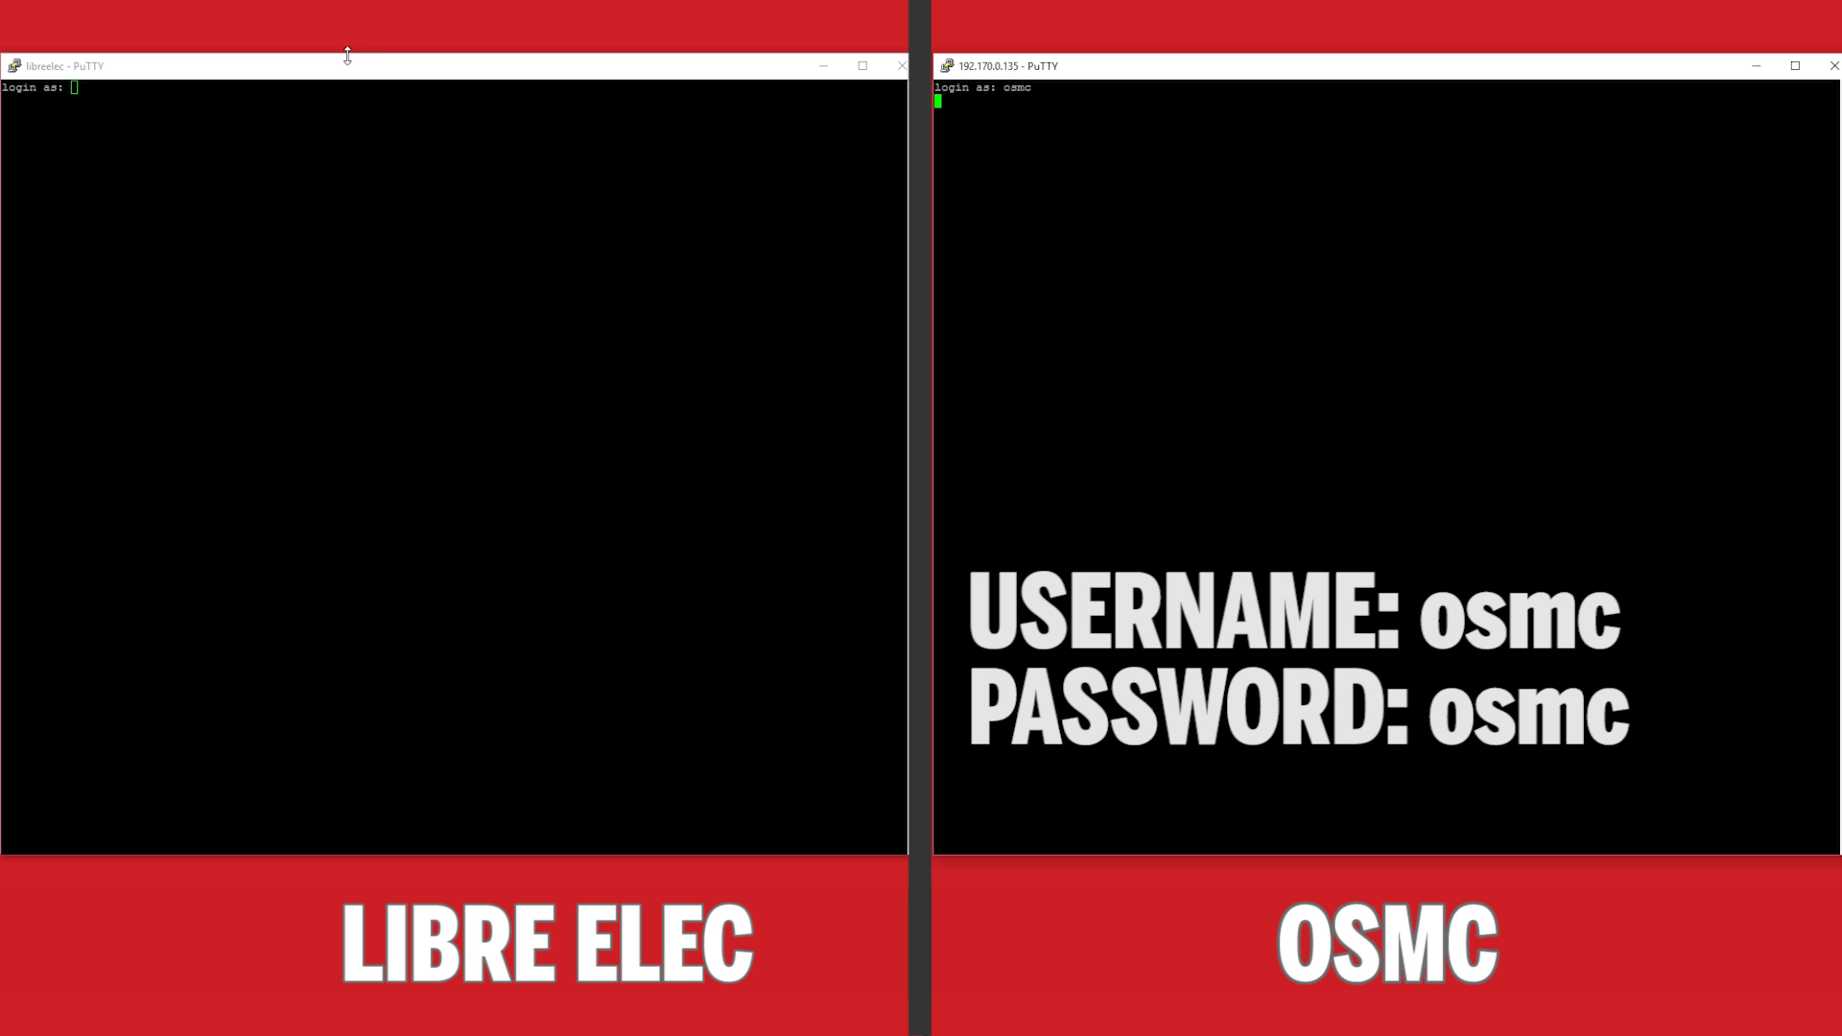
pyautogui.click(336, 77)
pyautogui.press('Return')
pyautogui.write('root')
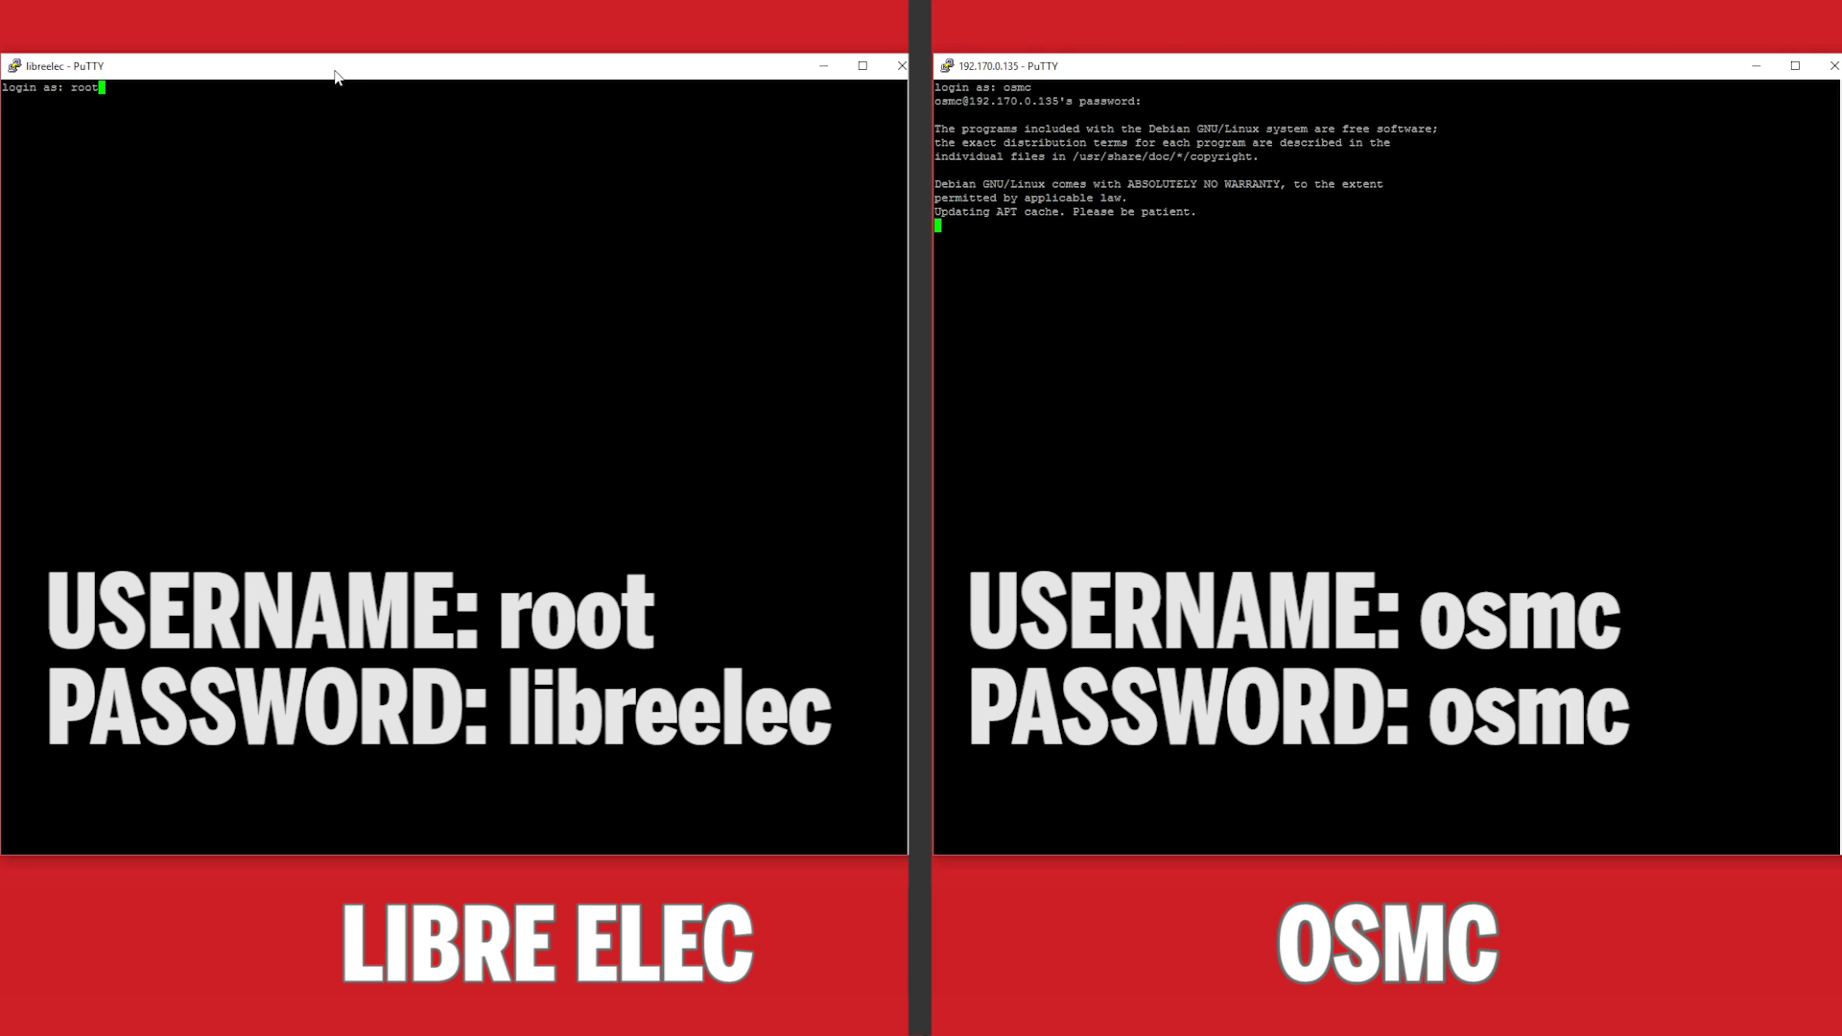
pyautogui.press('Return')
pyautogui.write("libreelec's password:")
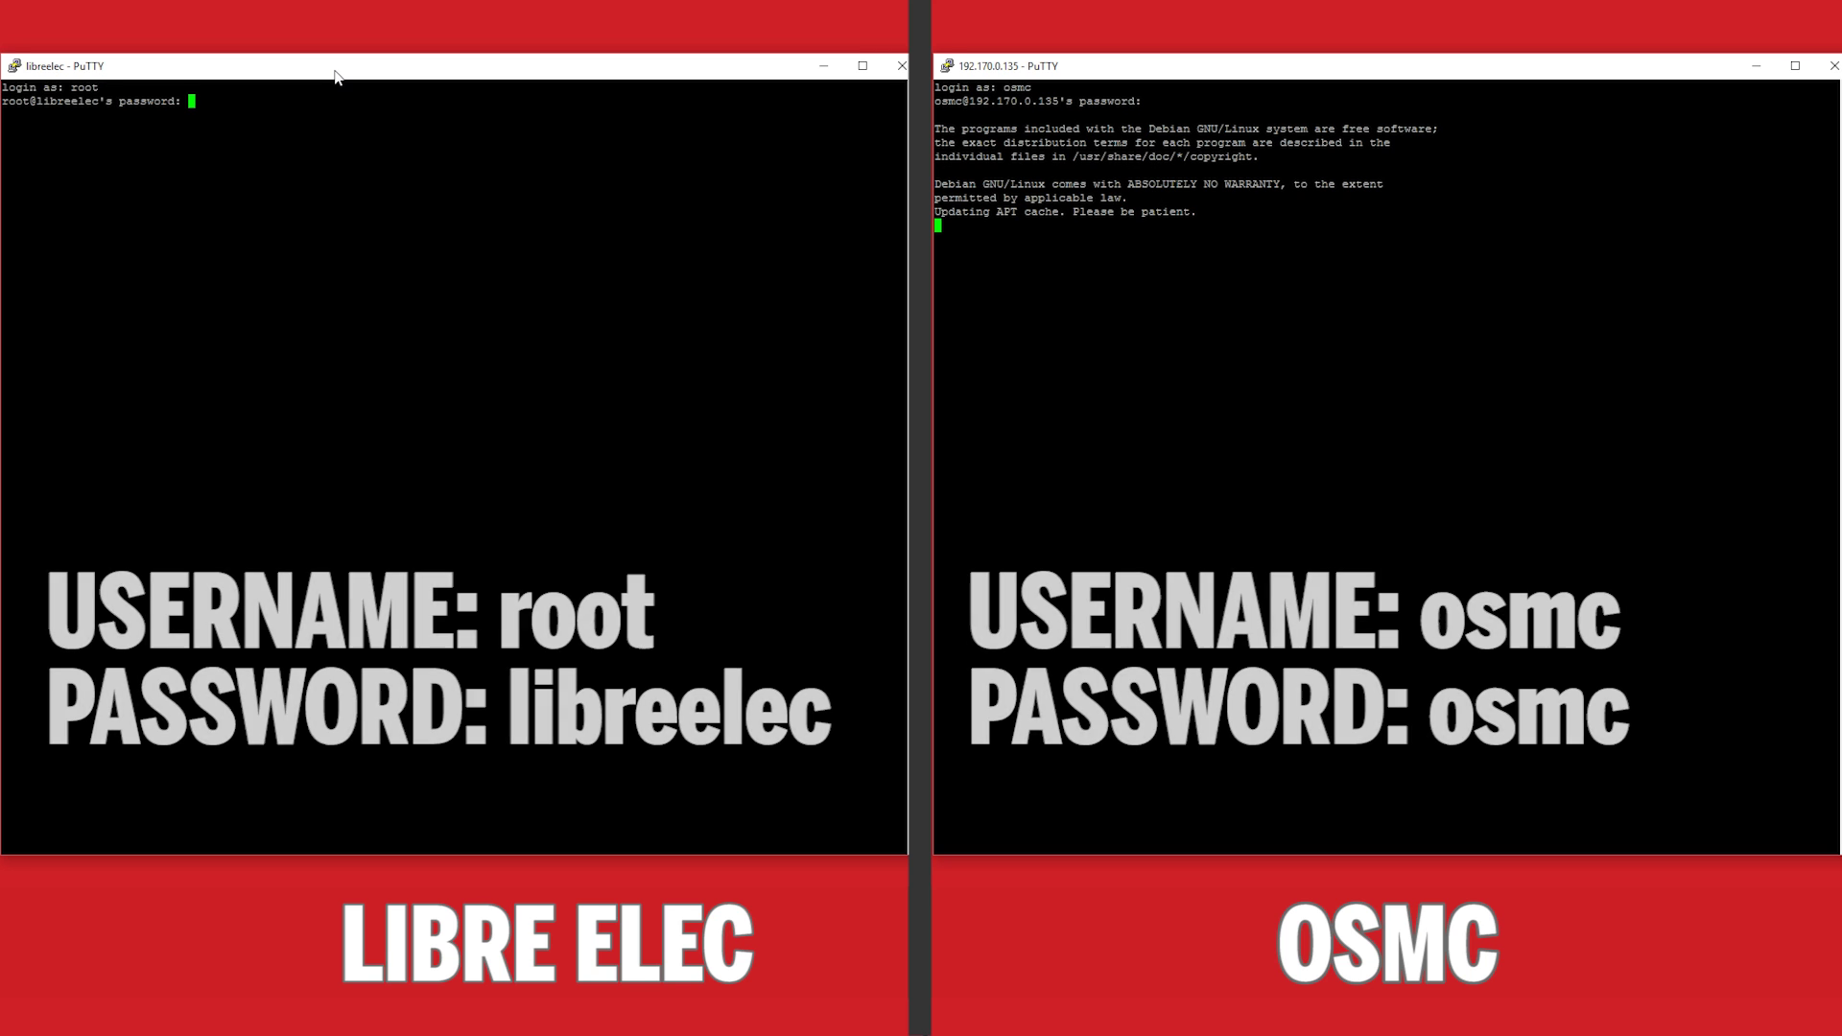
pyautogui.press('Return')
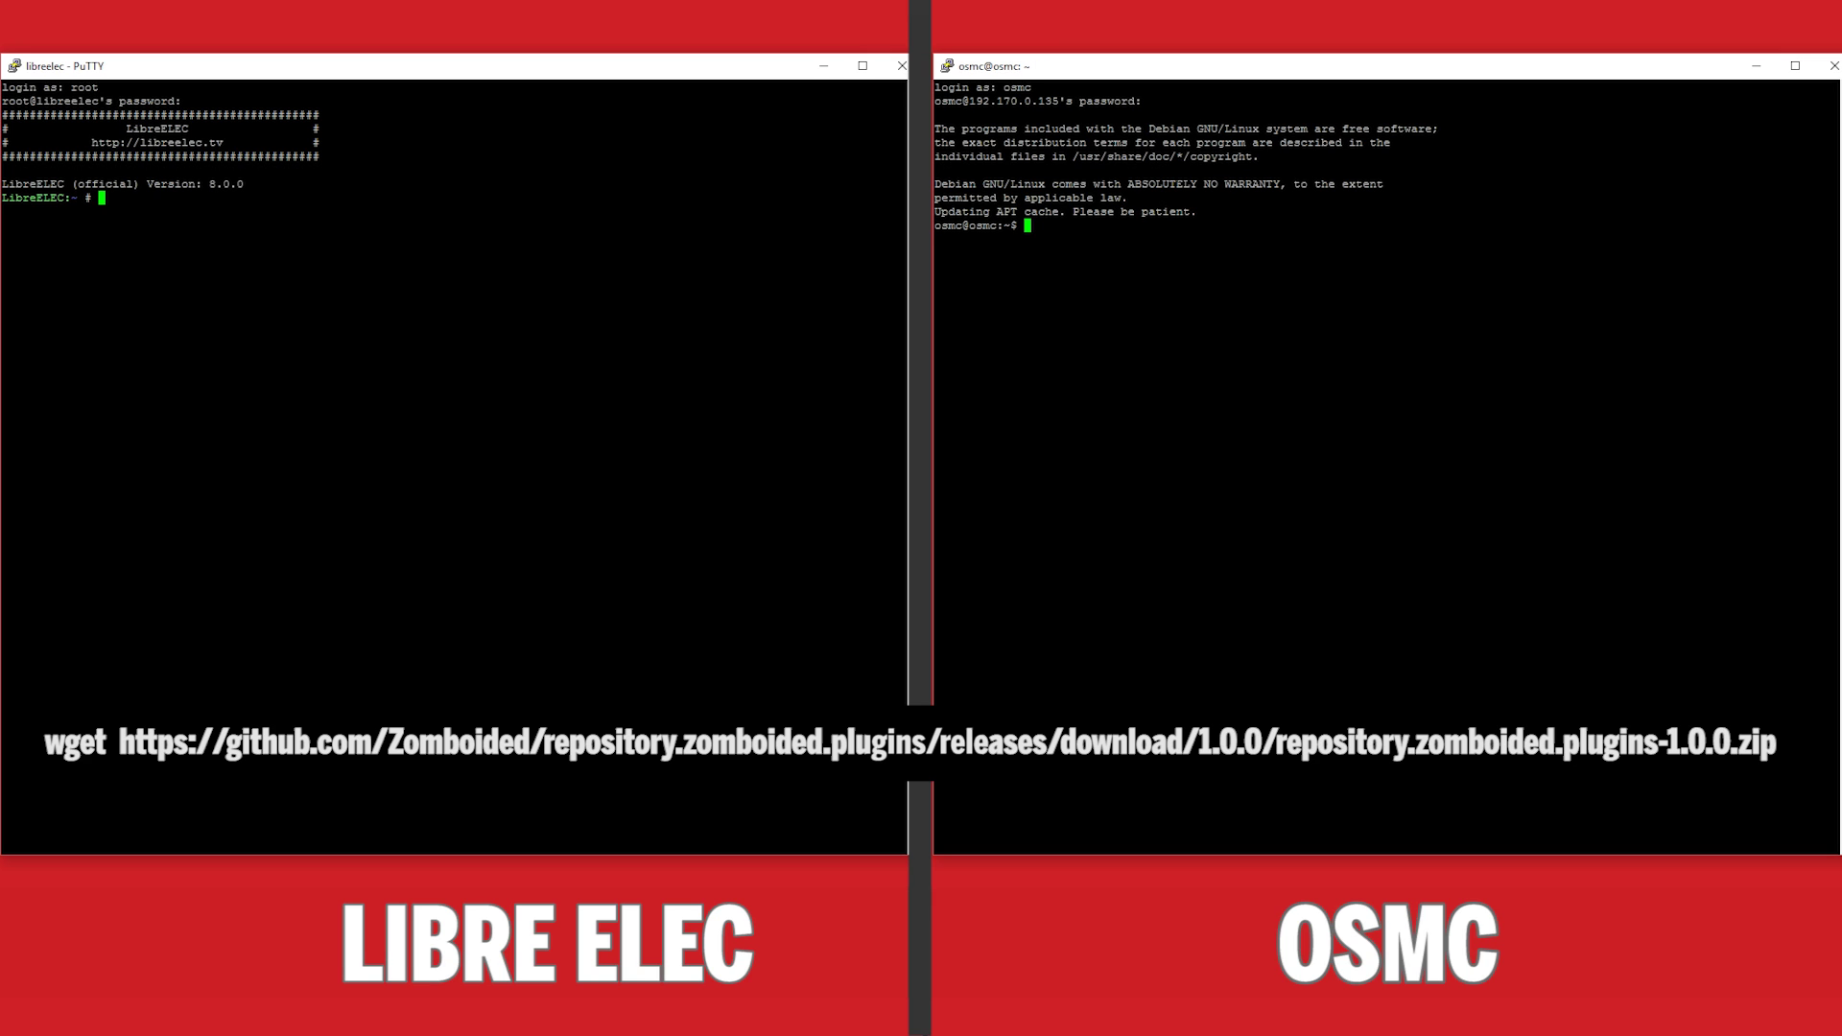
# Paste and run the wget command for repository.zomboided.plugins-1.0.0.zip in both sessions.
pyautogui.hotkey('alt', 'Tab')
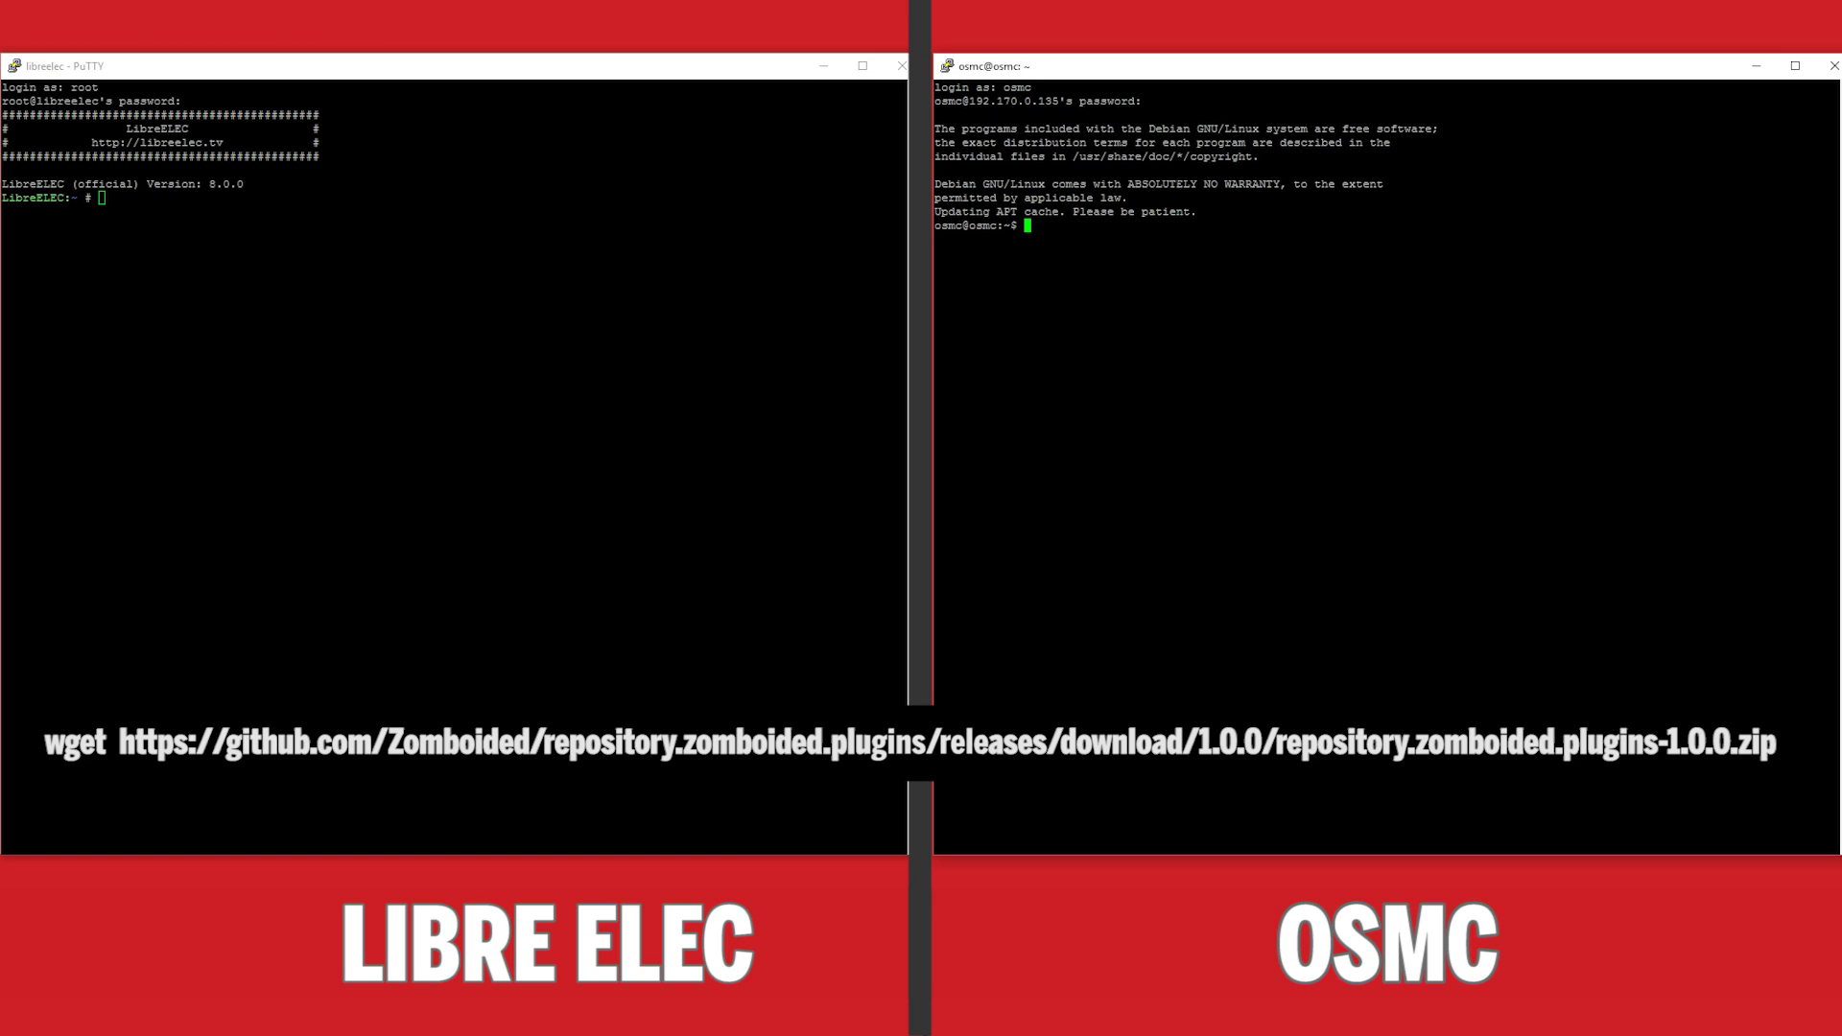
pyautogui.hotkey('alt', 'Tab')
pyautogui.write('wget https://github.com/Zomboided/repository.zomboided.plugins/releases/download/1.0.0/repository.zomboided.plugins-1.0.0.zip')
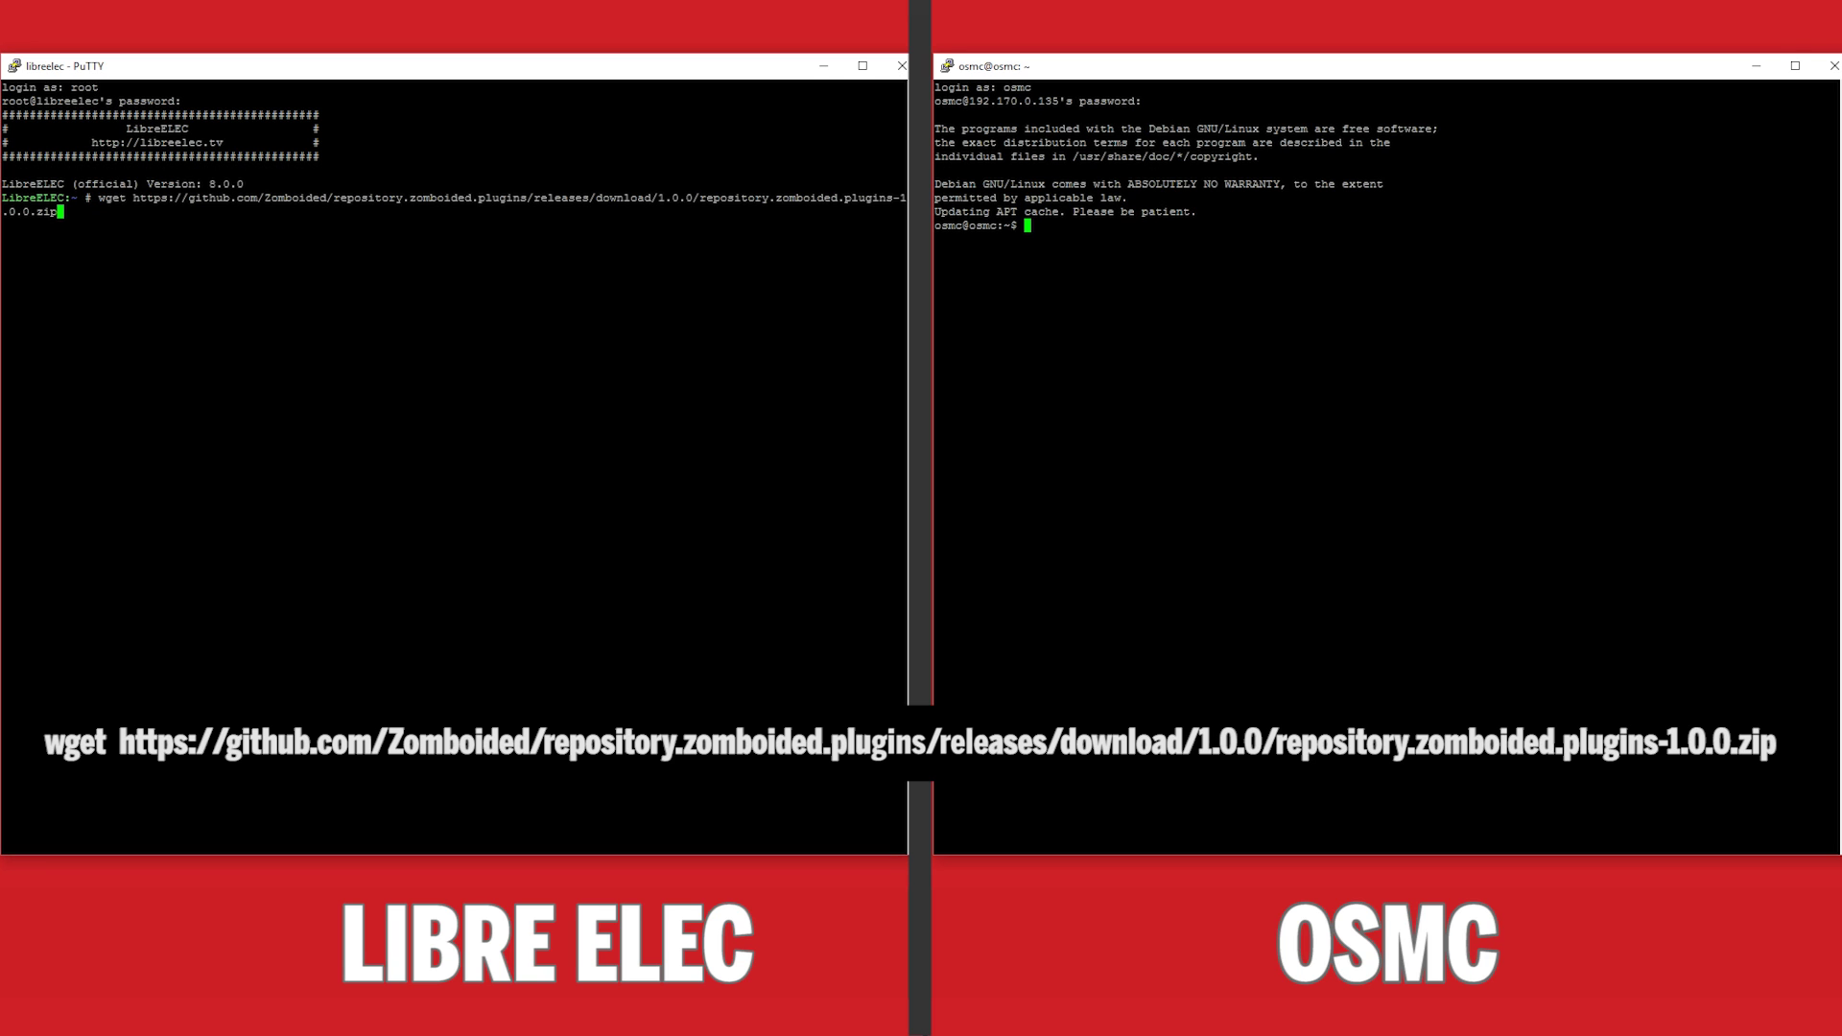
pyautogui.write('wget https://github.com/Zomboided/repository.zomboided.plugins/releases/download/1.0.0/repository.zomboided.plugins-1.0.0.zip')
pyautogui.press('Return')
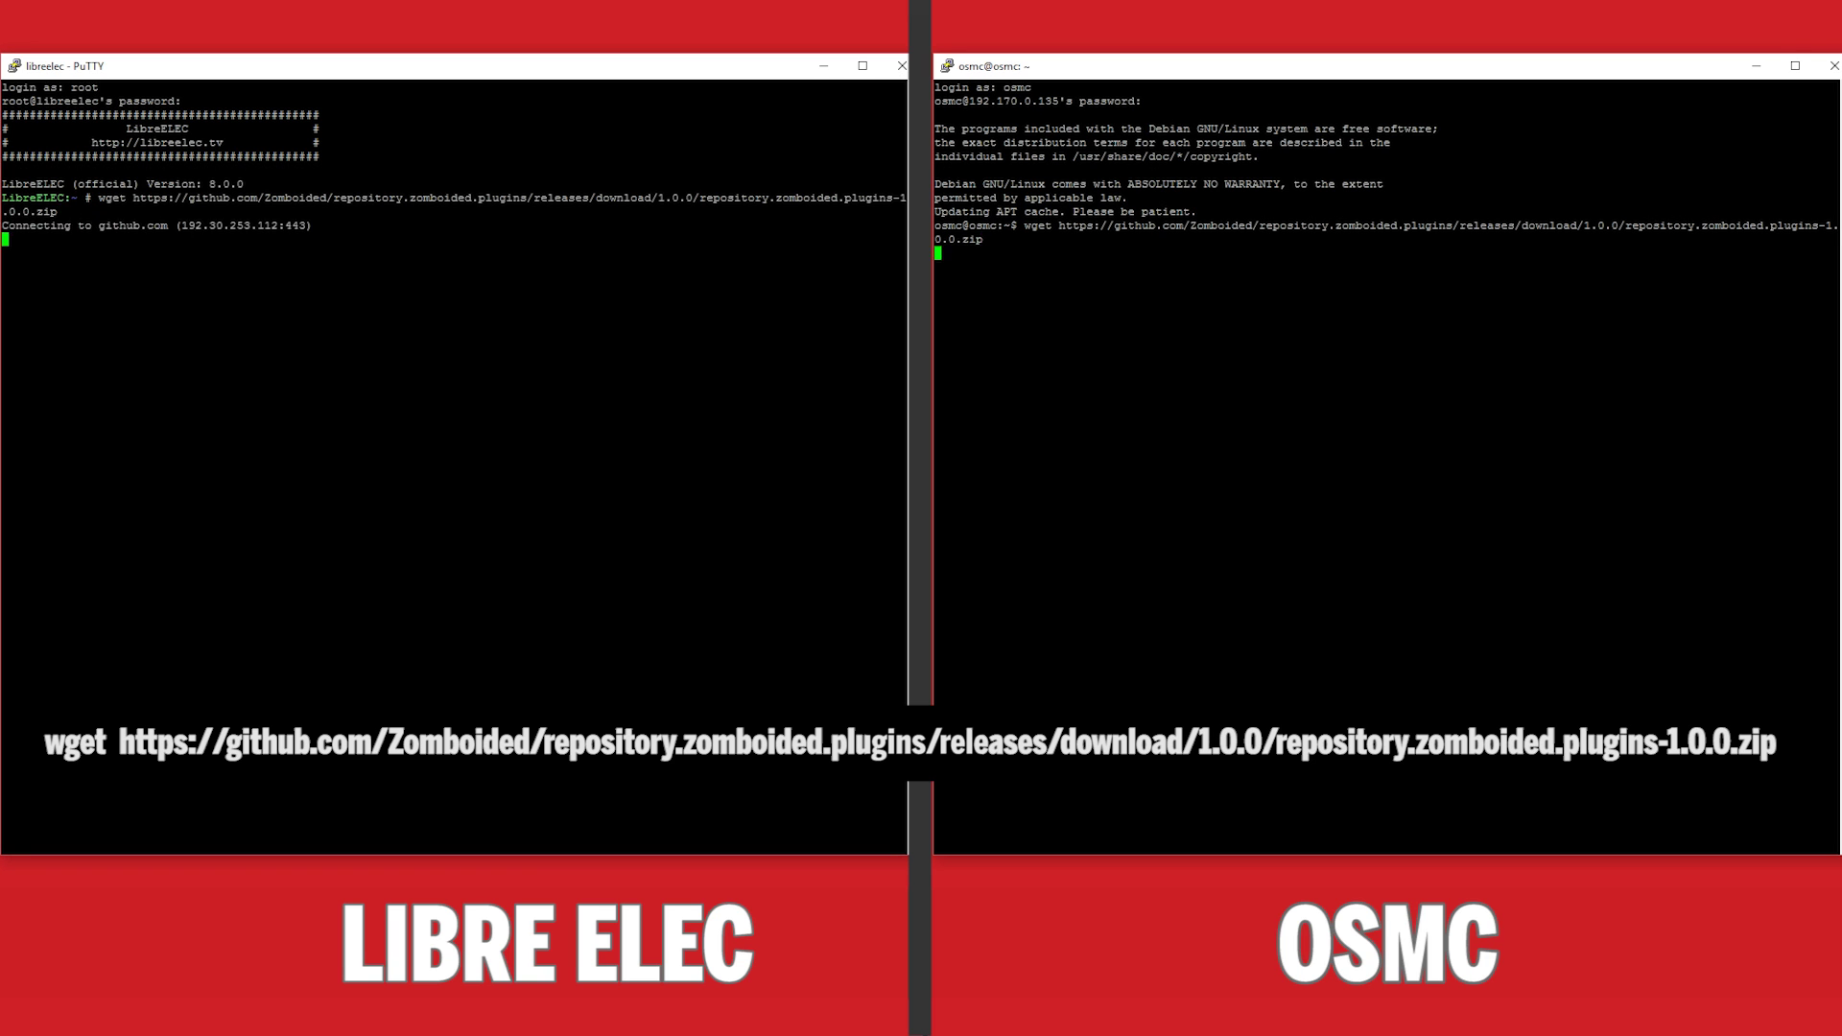
pyautogui.press('Return')
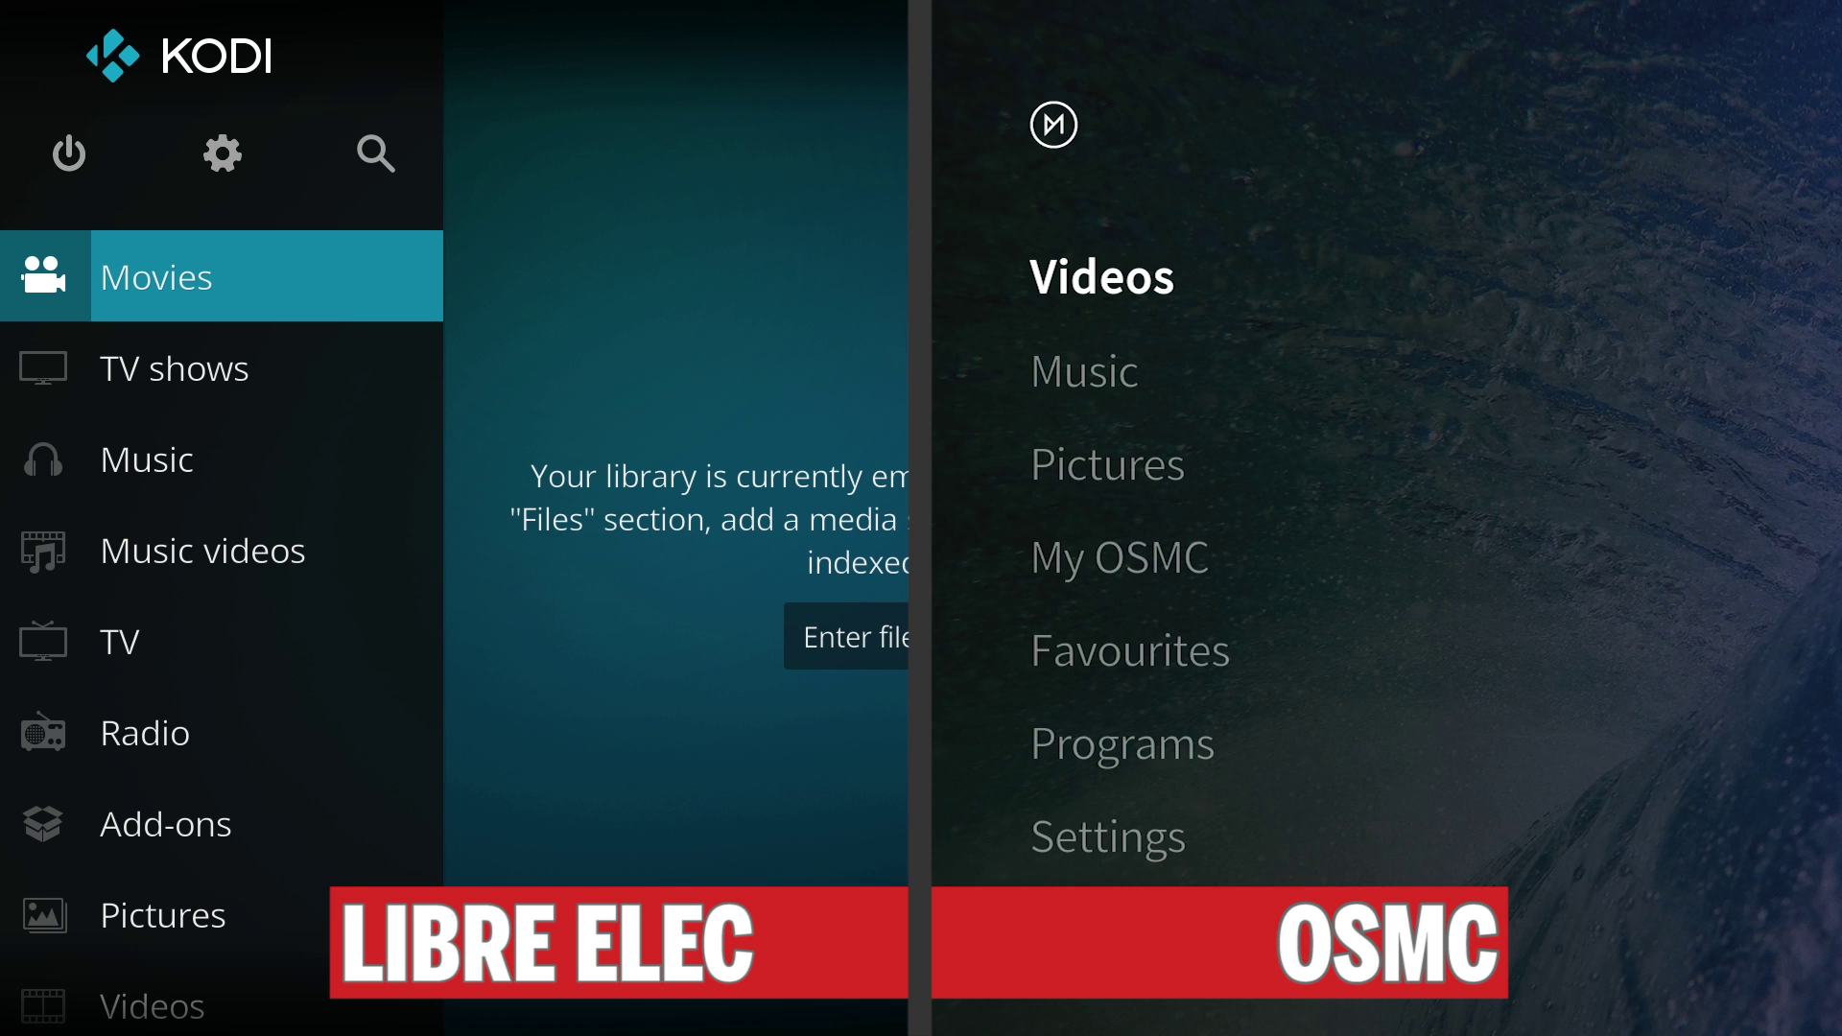
# Go to Add-ons and open the add-on browser on both boxes.
pyautogui.press('Down')
pyautogui.press('Down')
pyautogui.press('Down')
pyautogui.press('Down')
pyautogui.press('Down')
pyautogui.press('Down')
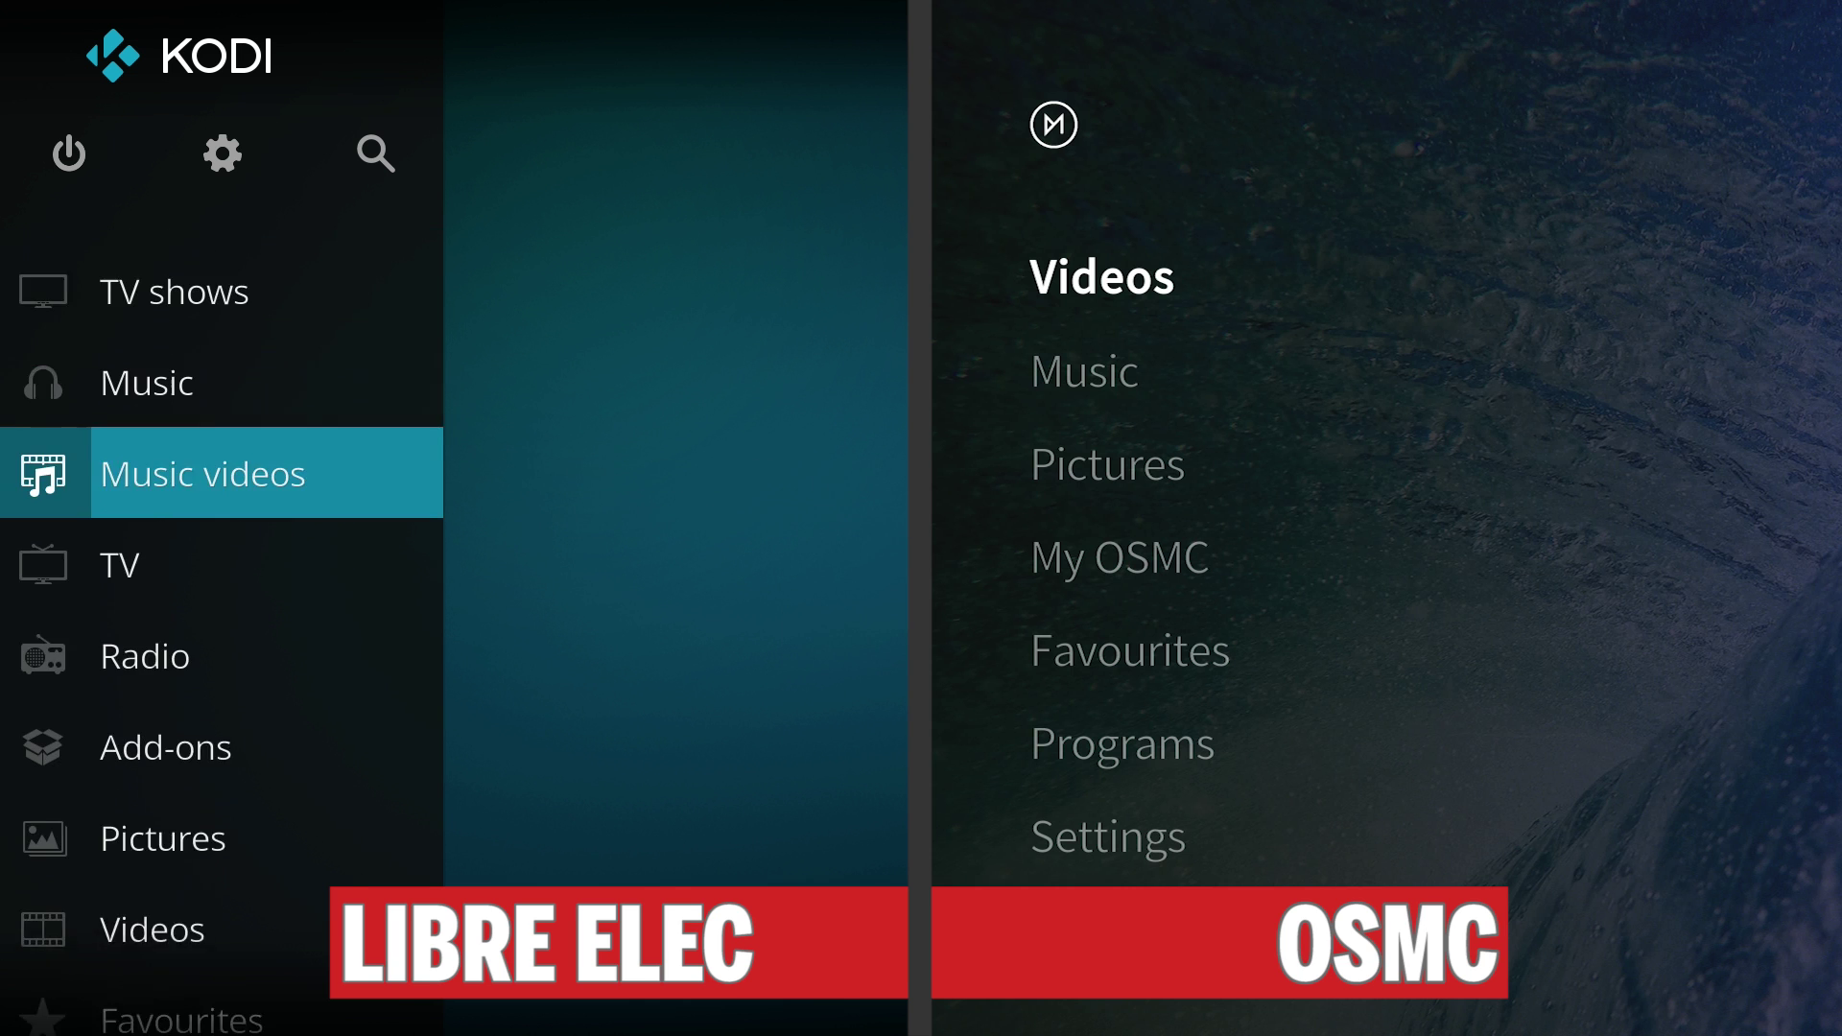
pyautogui.press('Down')
pyautogui.press('Down')
pyautogui.press('Down')
pyautogui.press('Down')
pyautogui.press('Down')
pyautogui.press('Down')
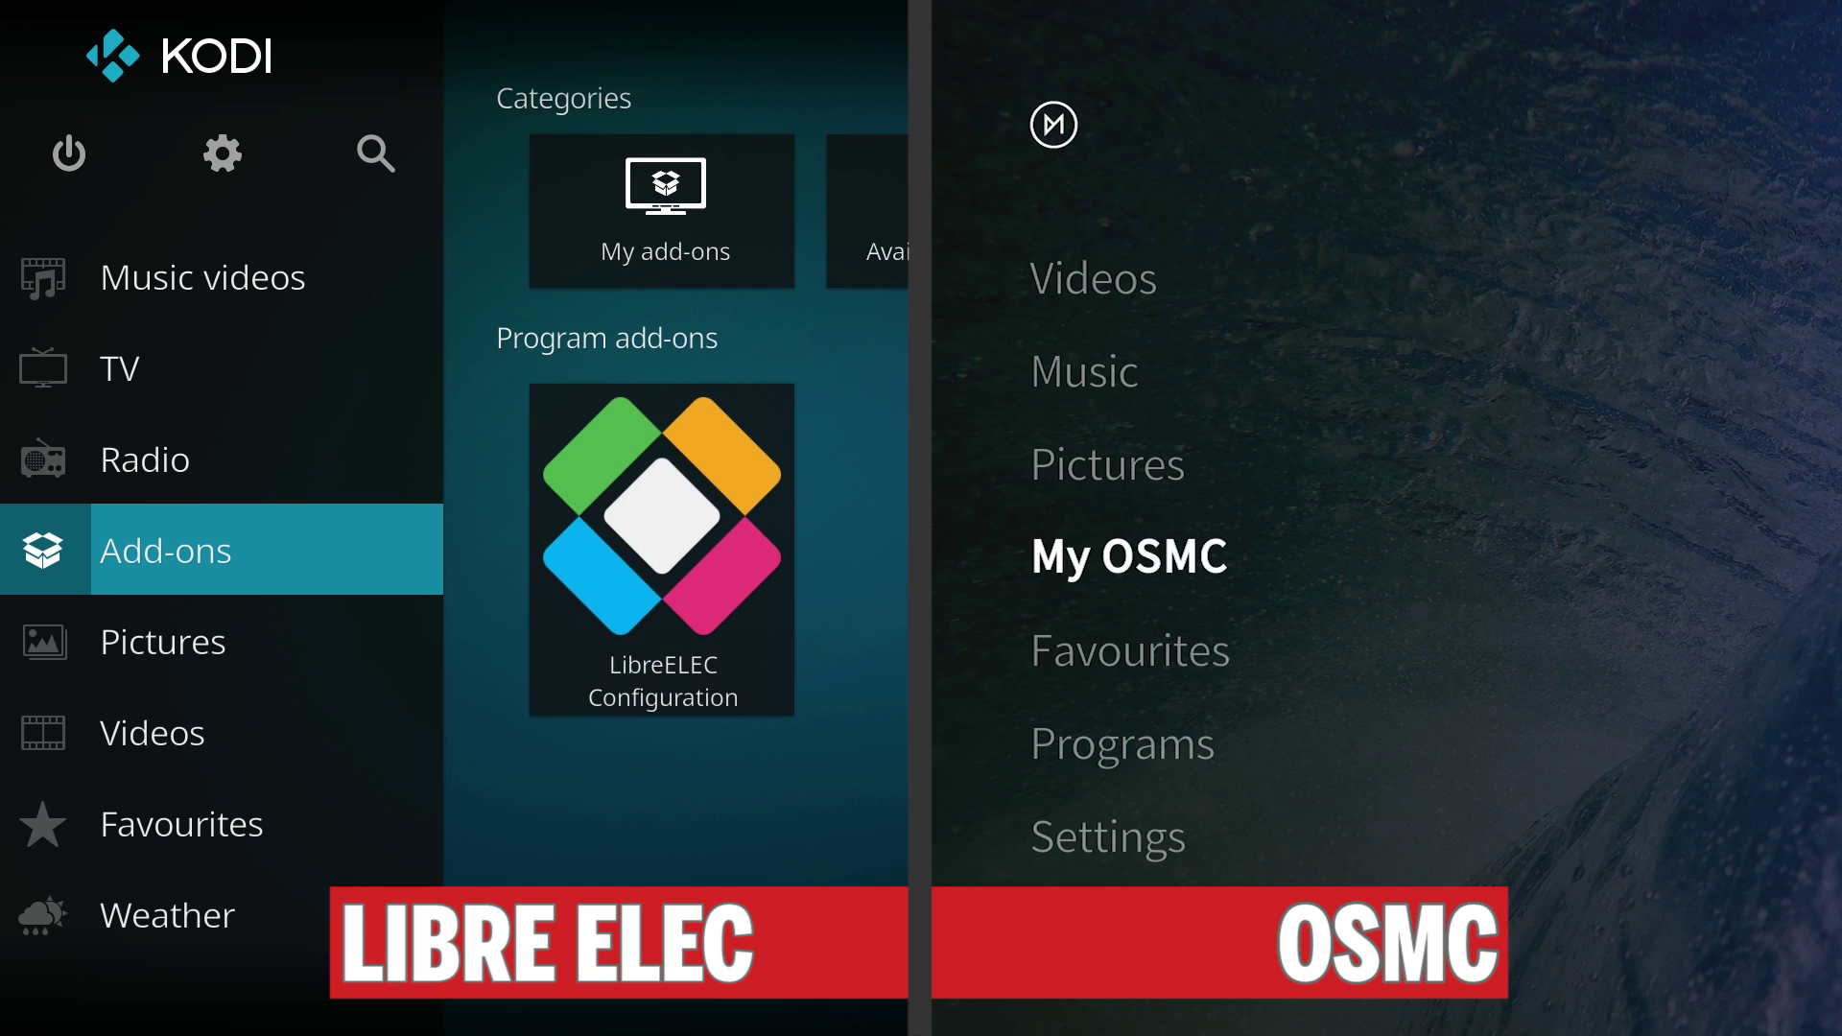
pyautogui.press('Return')
pyautogui.press('Return')
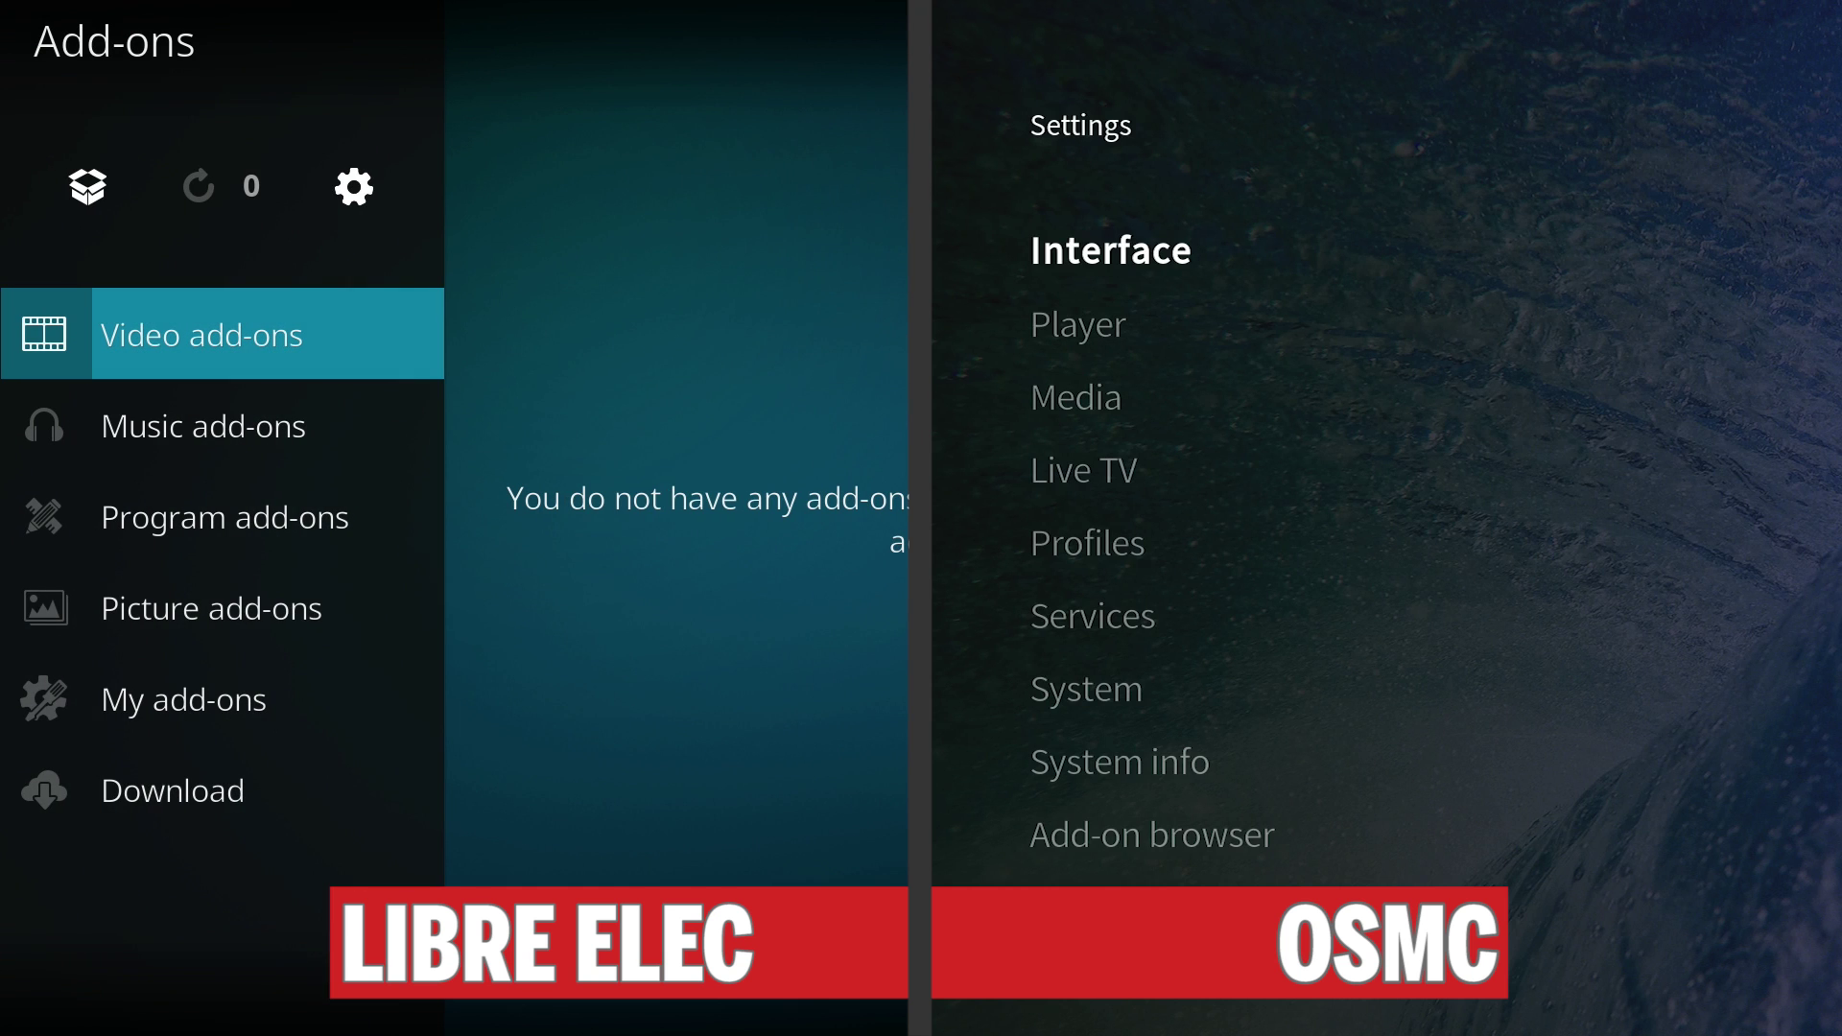
pyautogui.press('Up')
pyautogui.press('Up')
pyautogui.press('Down')
pyautogui.press('Return')
pyautogui.press('Down')
pyautogui.press('Down')
pyautogui.press('Down')
pyautogui.press('Return')
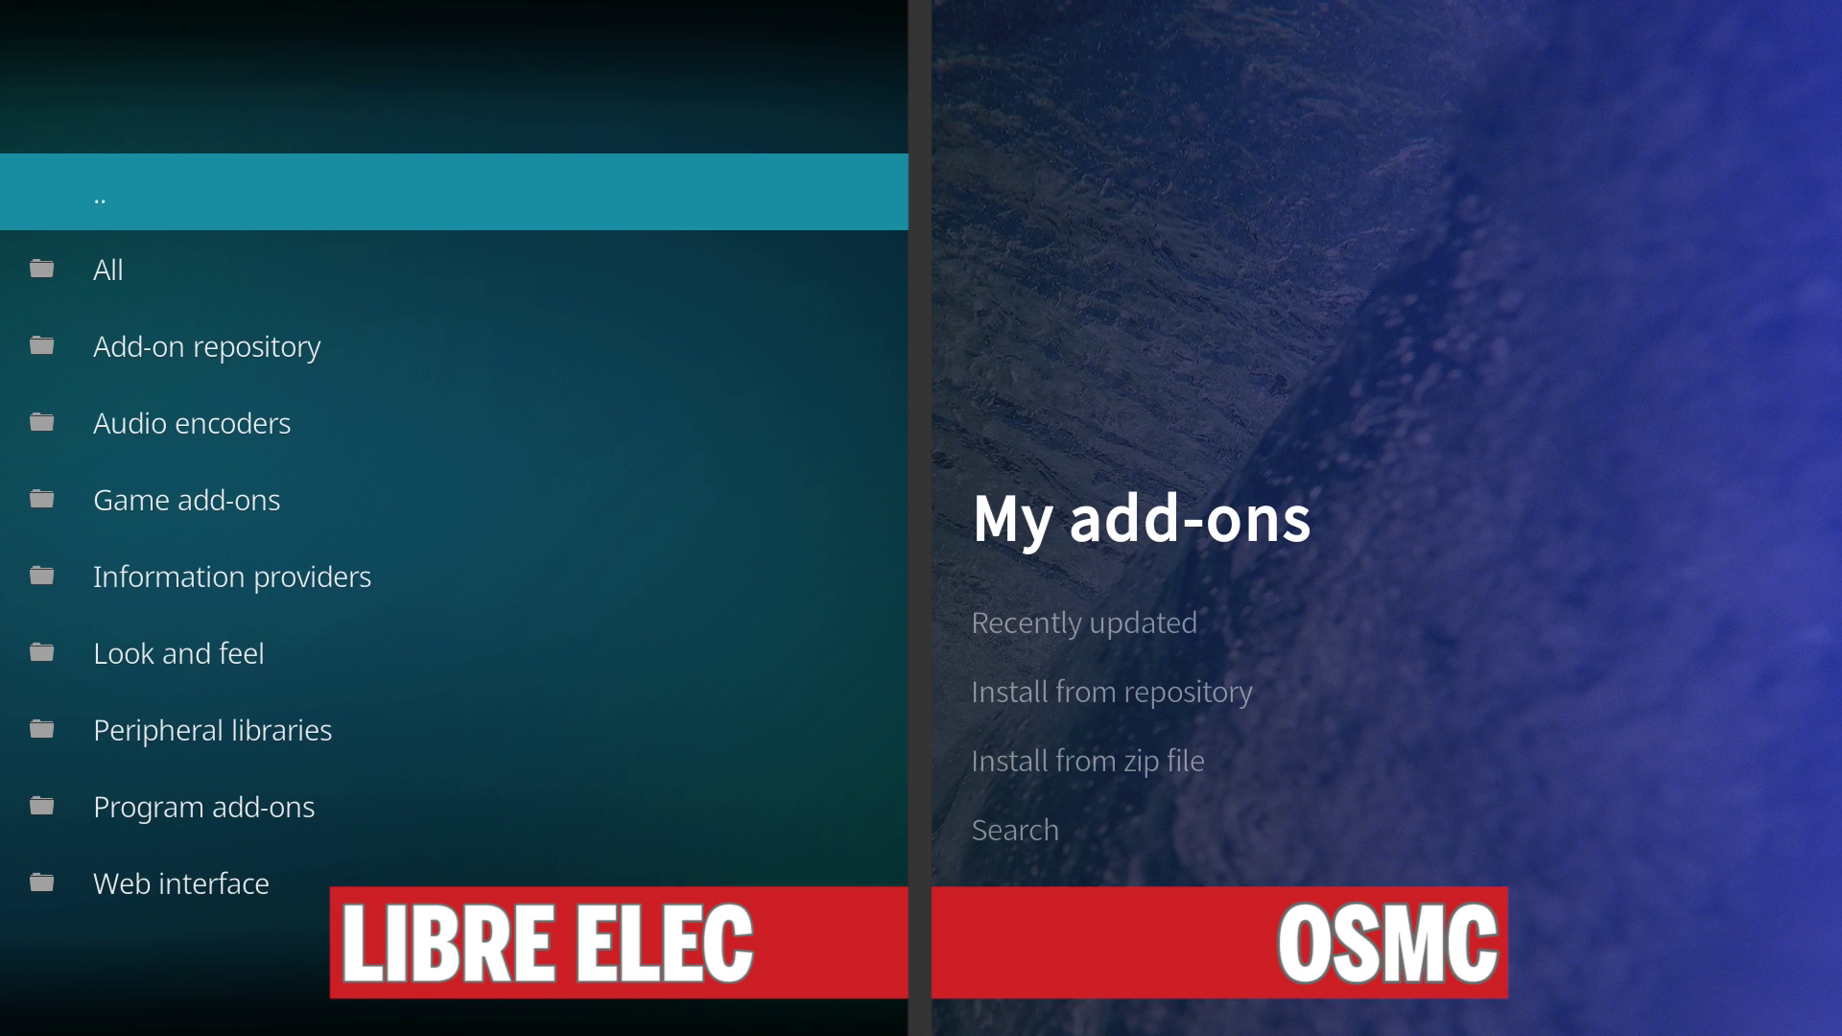
pyautogui.press('Return')
# Enable Unknown sources from the Install from zip warning and accept the security prompt.
pyautogui.press('Down')
pyautogui.press('Down')
pyautogui.press('Down')
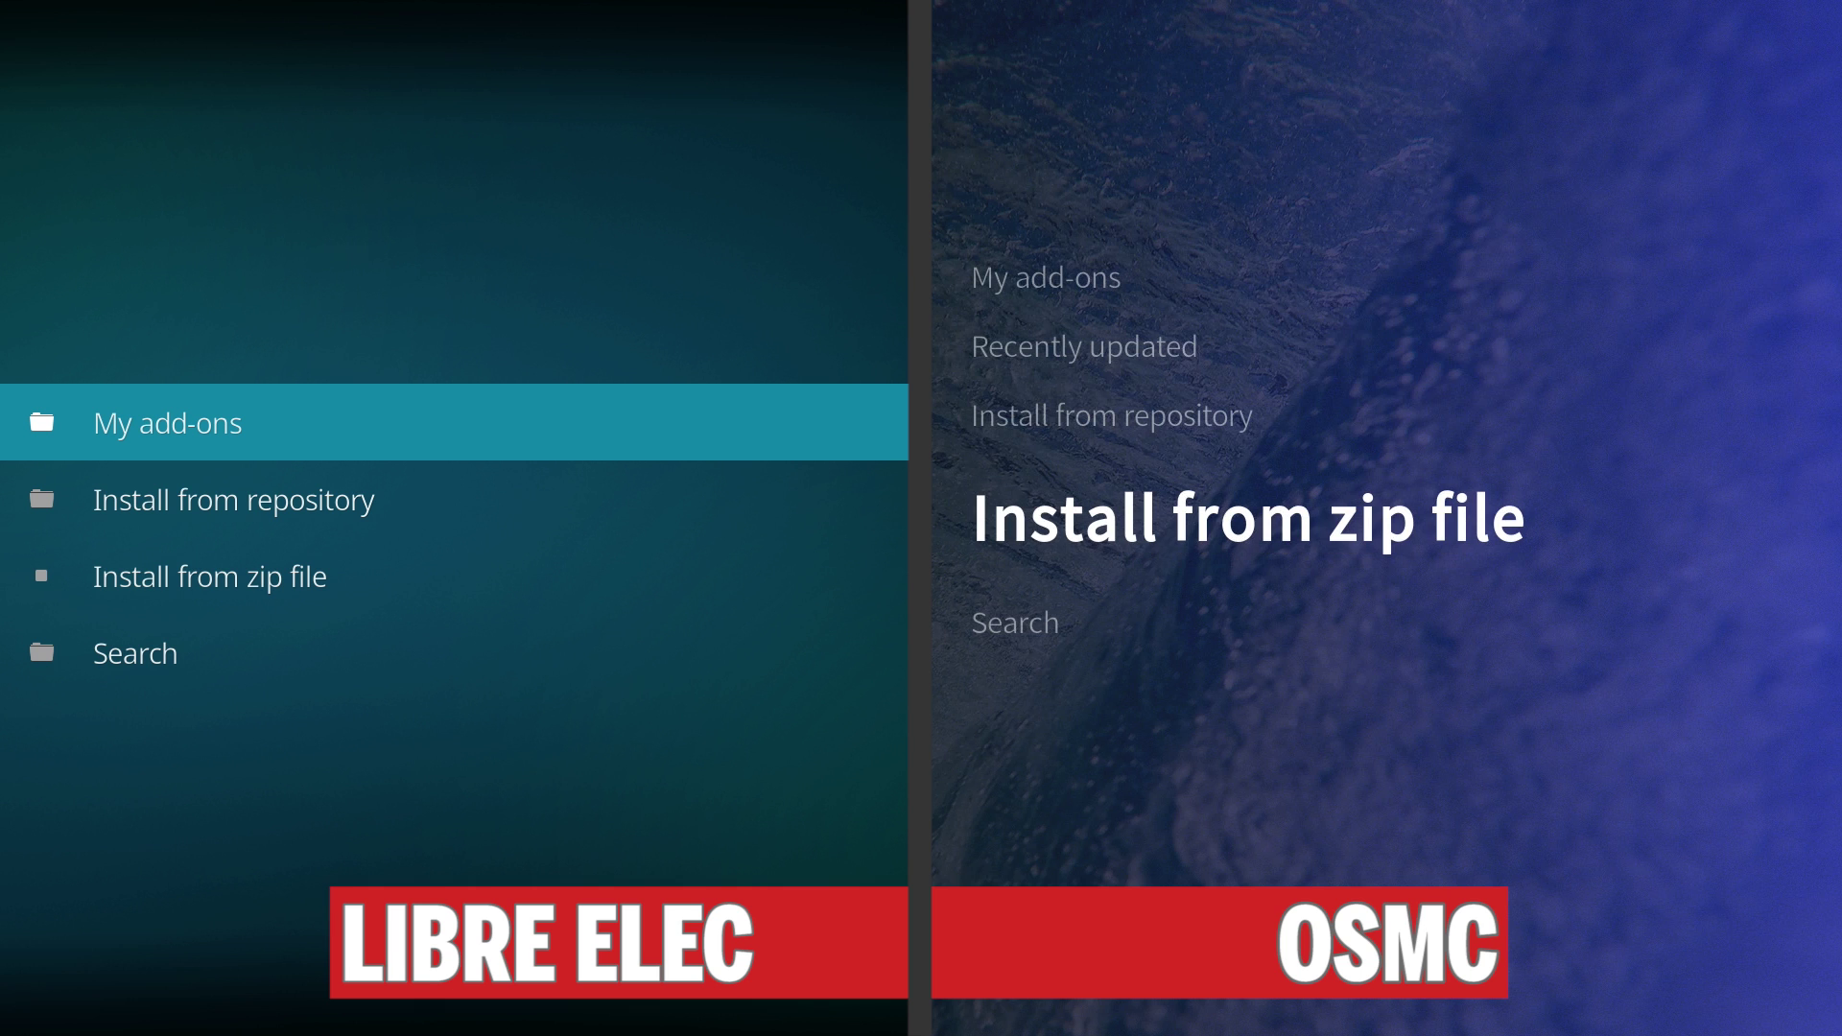
pyautogui.press('Down')
pyautogui.press('Down')
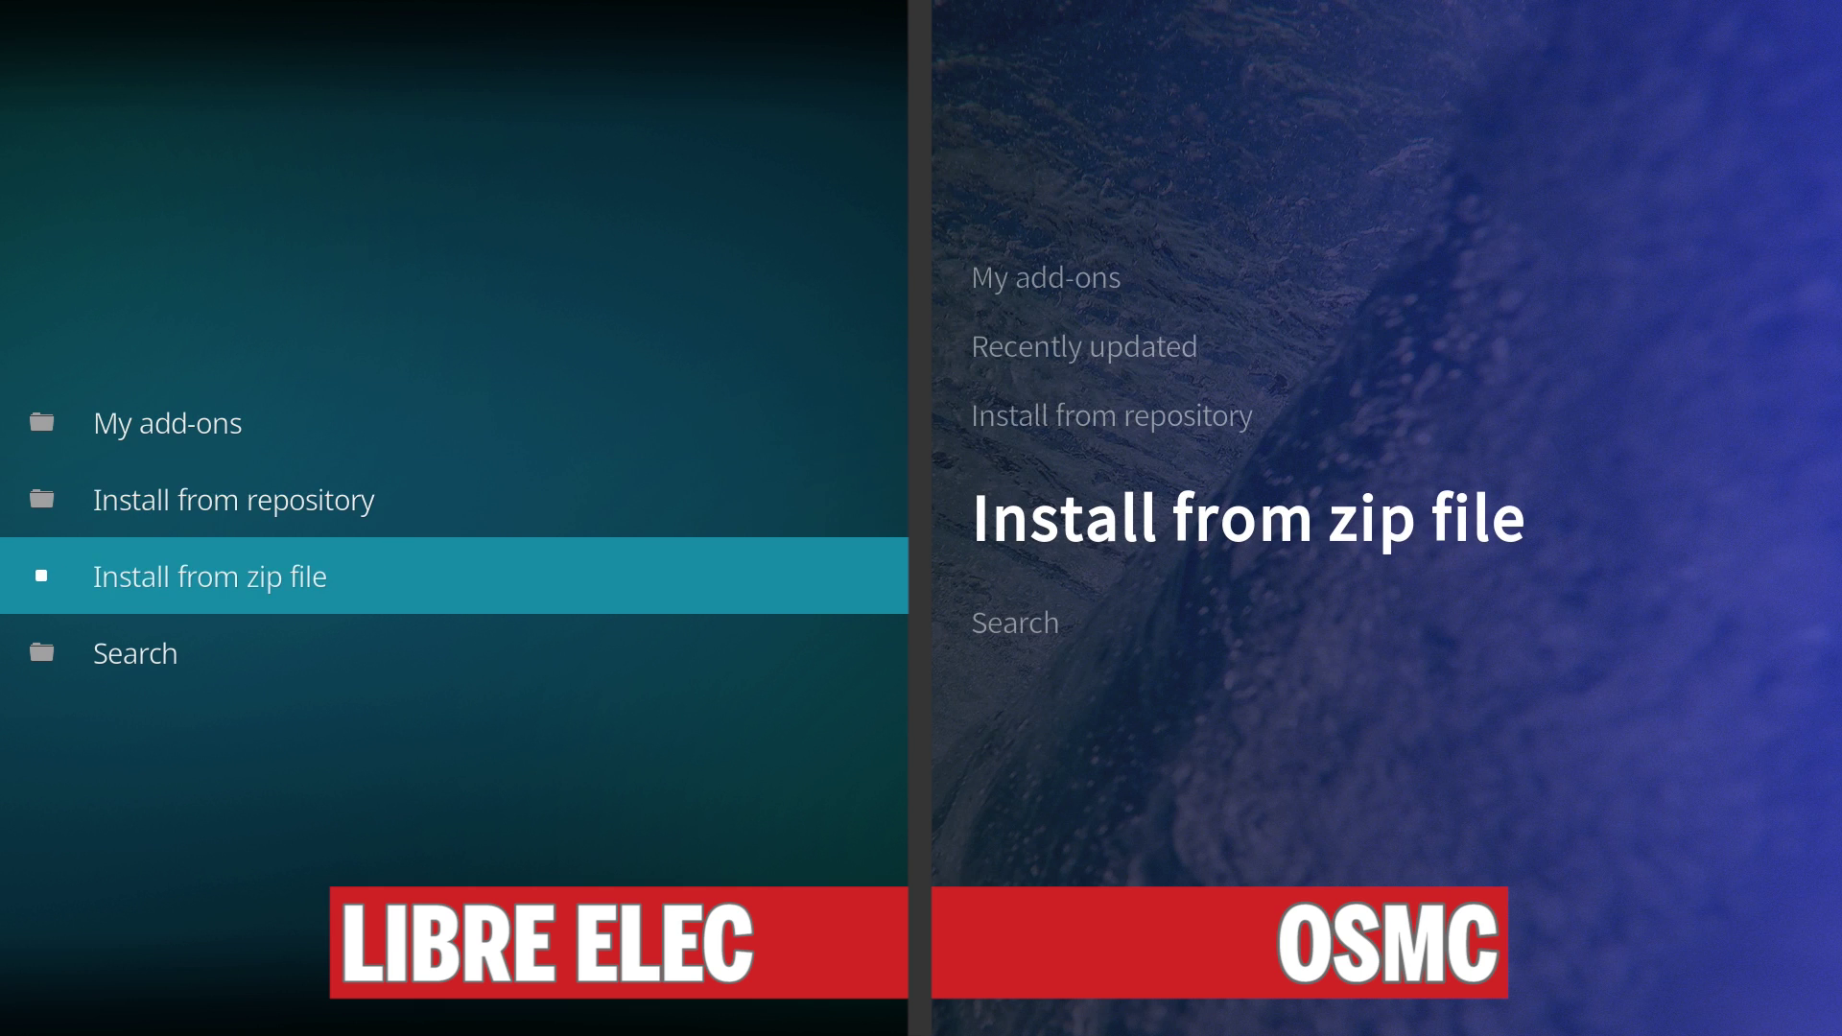
pyautogui.press('Return')
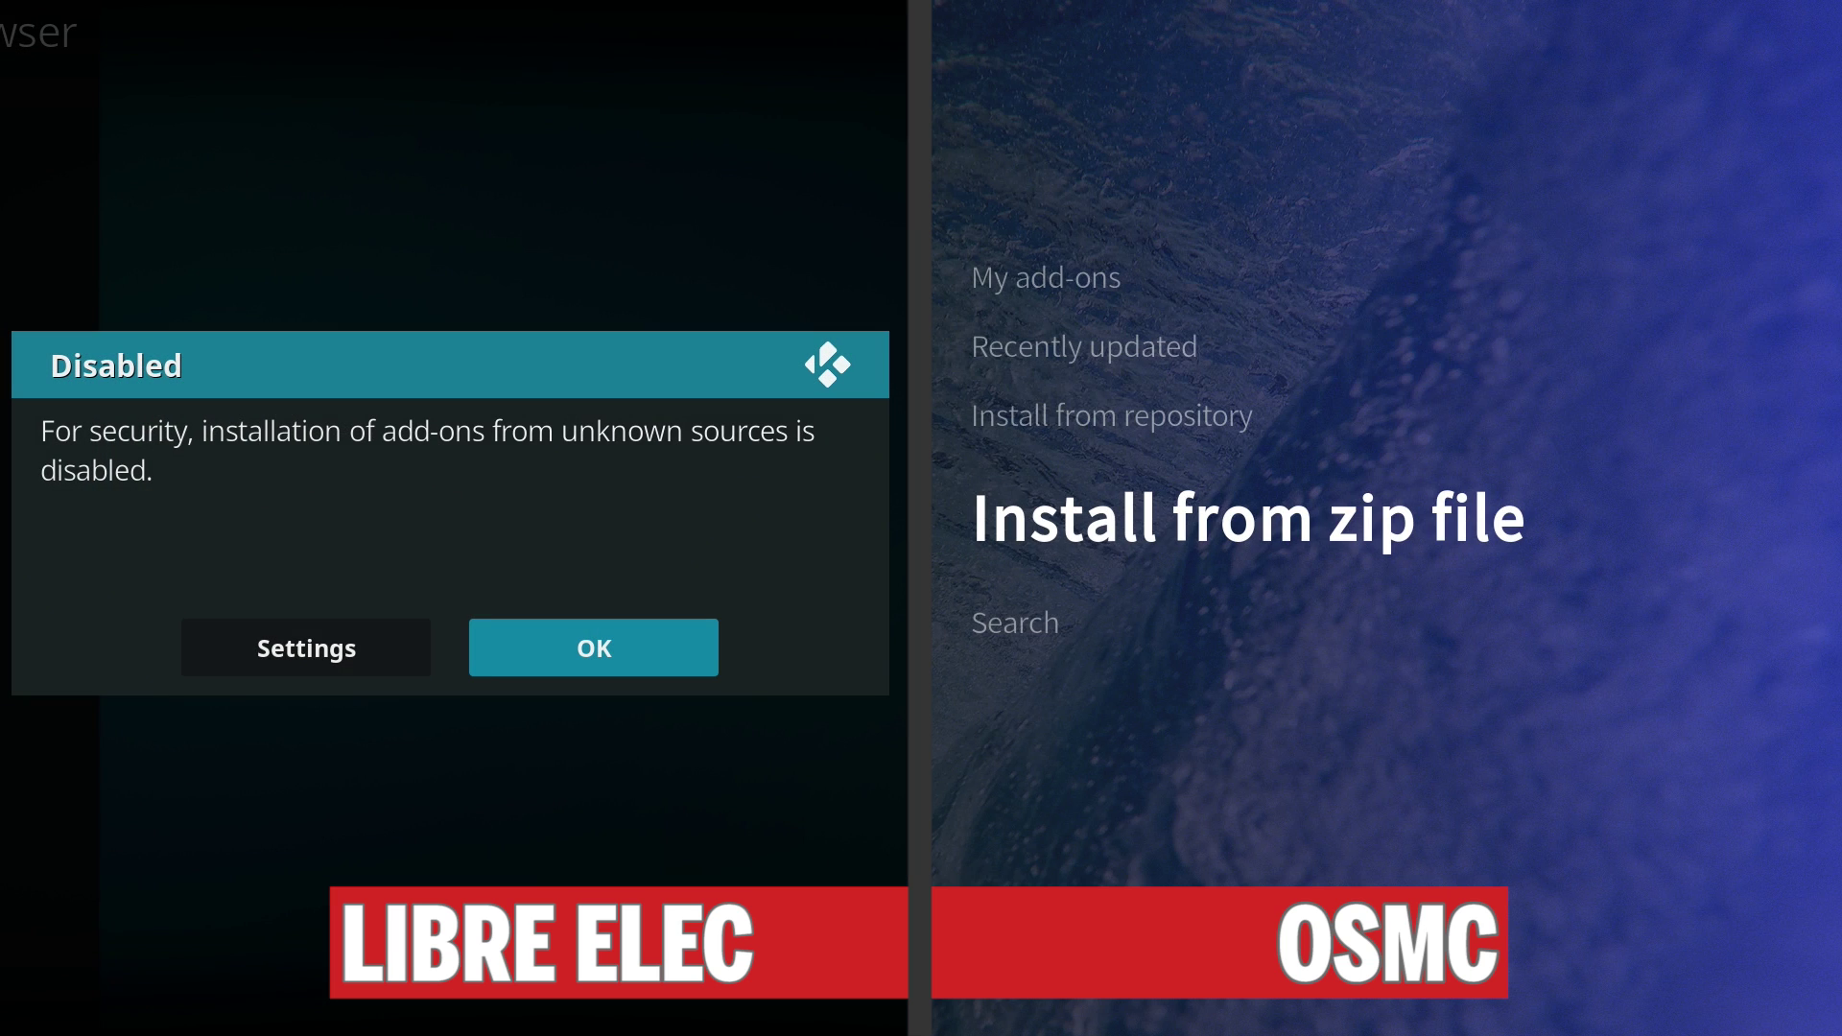
pyautogui.press('Left')
pyautogui.press('Return')
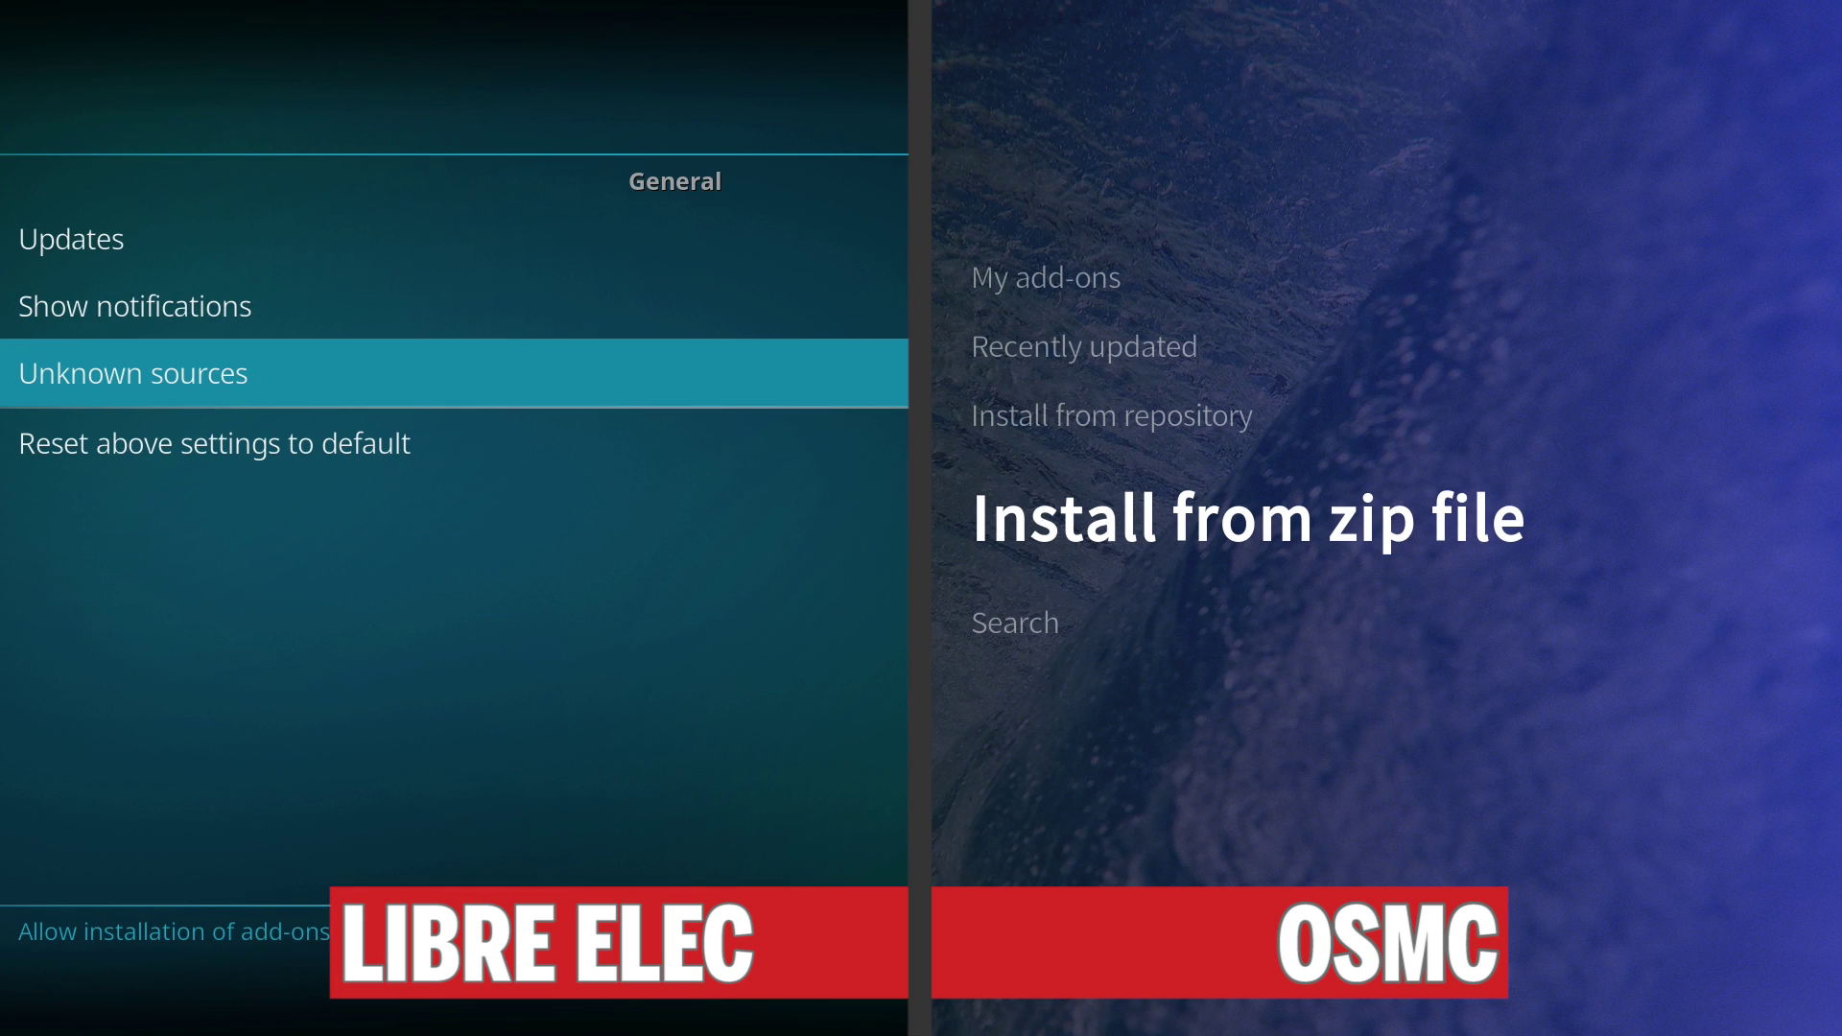
pyautogui.press('Return')
pyautogui.press('Left')
pyautogui.press('Return')
pyautogui.press('Escape')
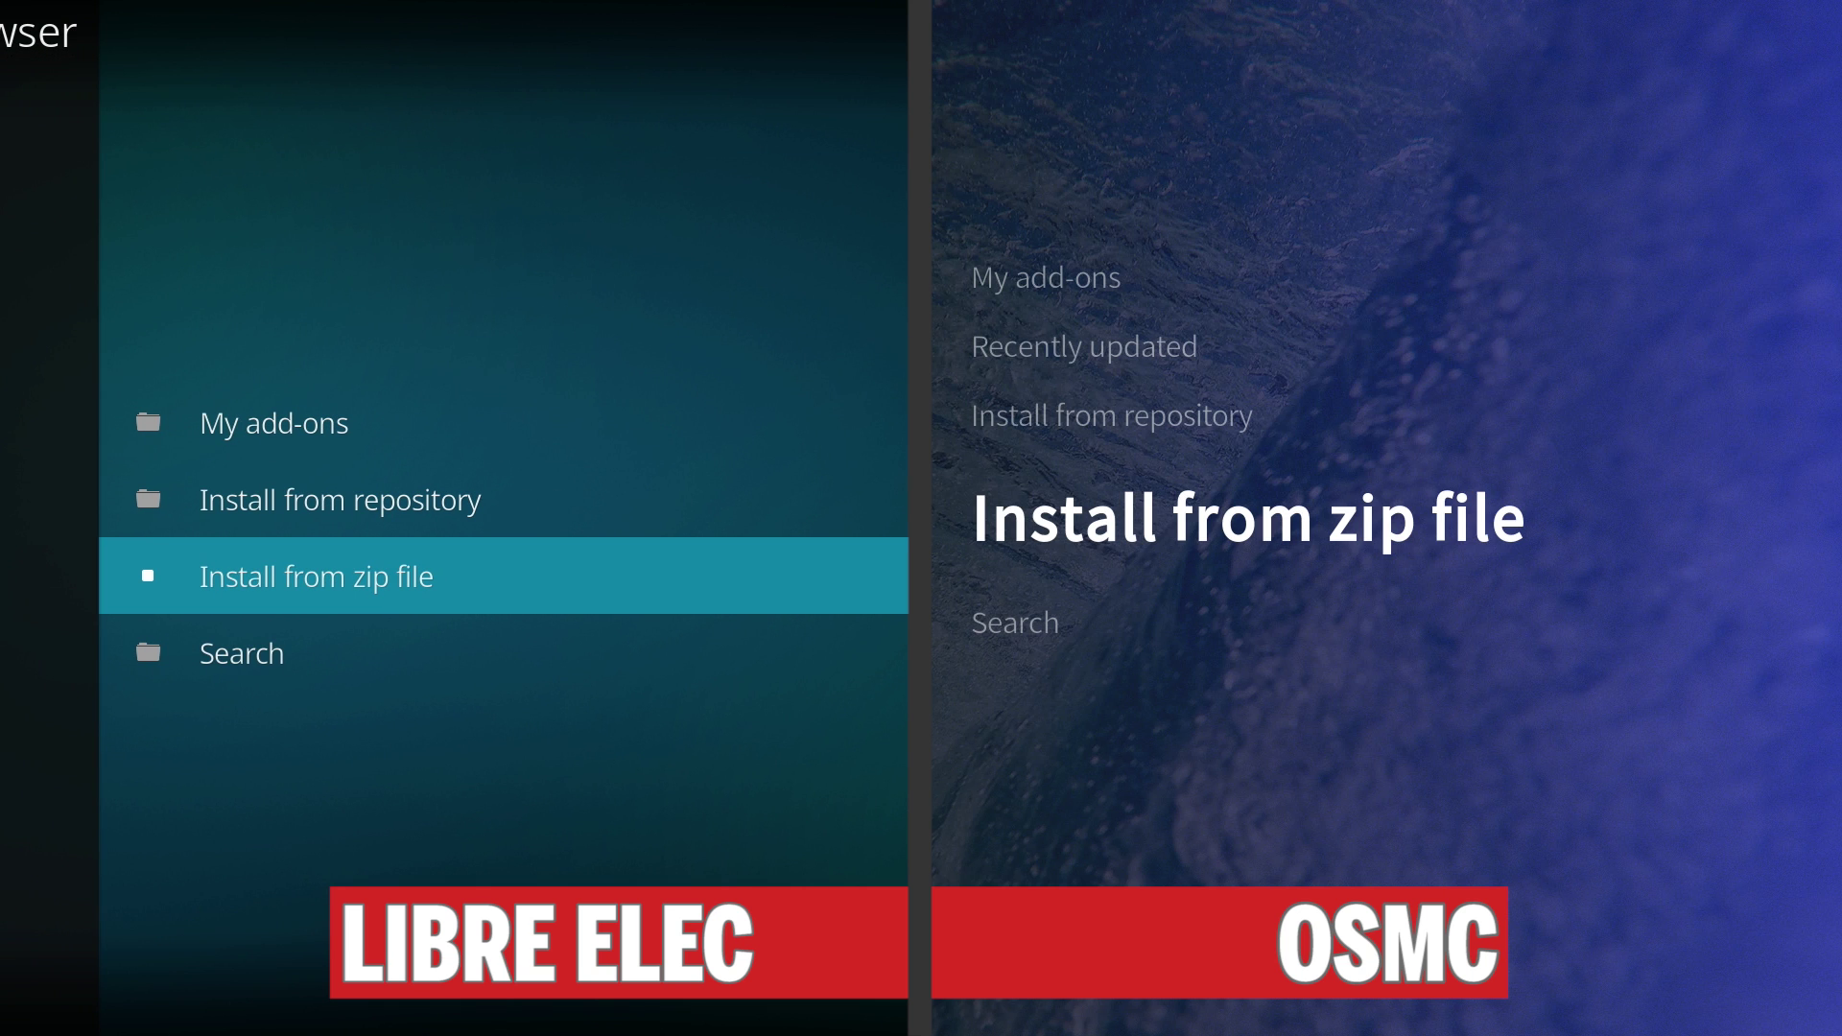
pyautogui.press('Return')
# Install repository.zomboided.plugins-1.0.0.zip from the Home folder.
pyautogui.press('Down')
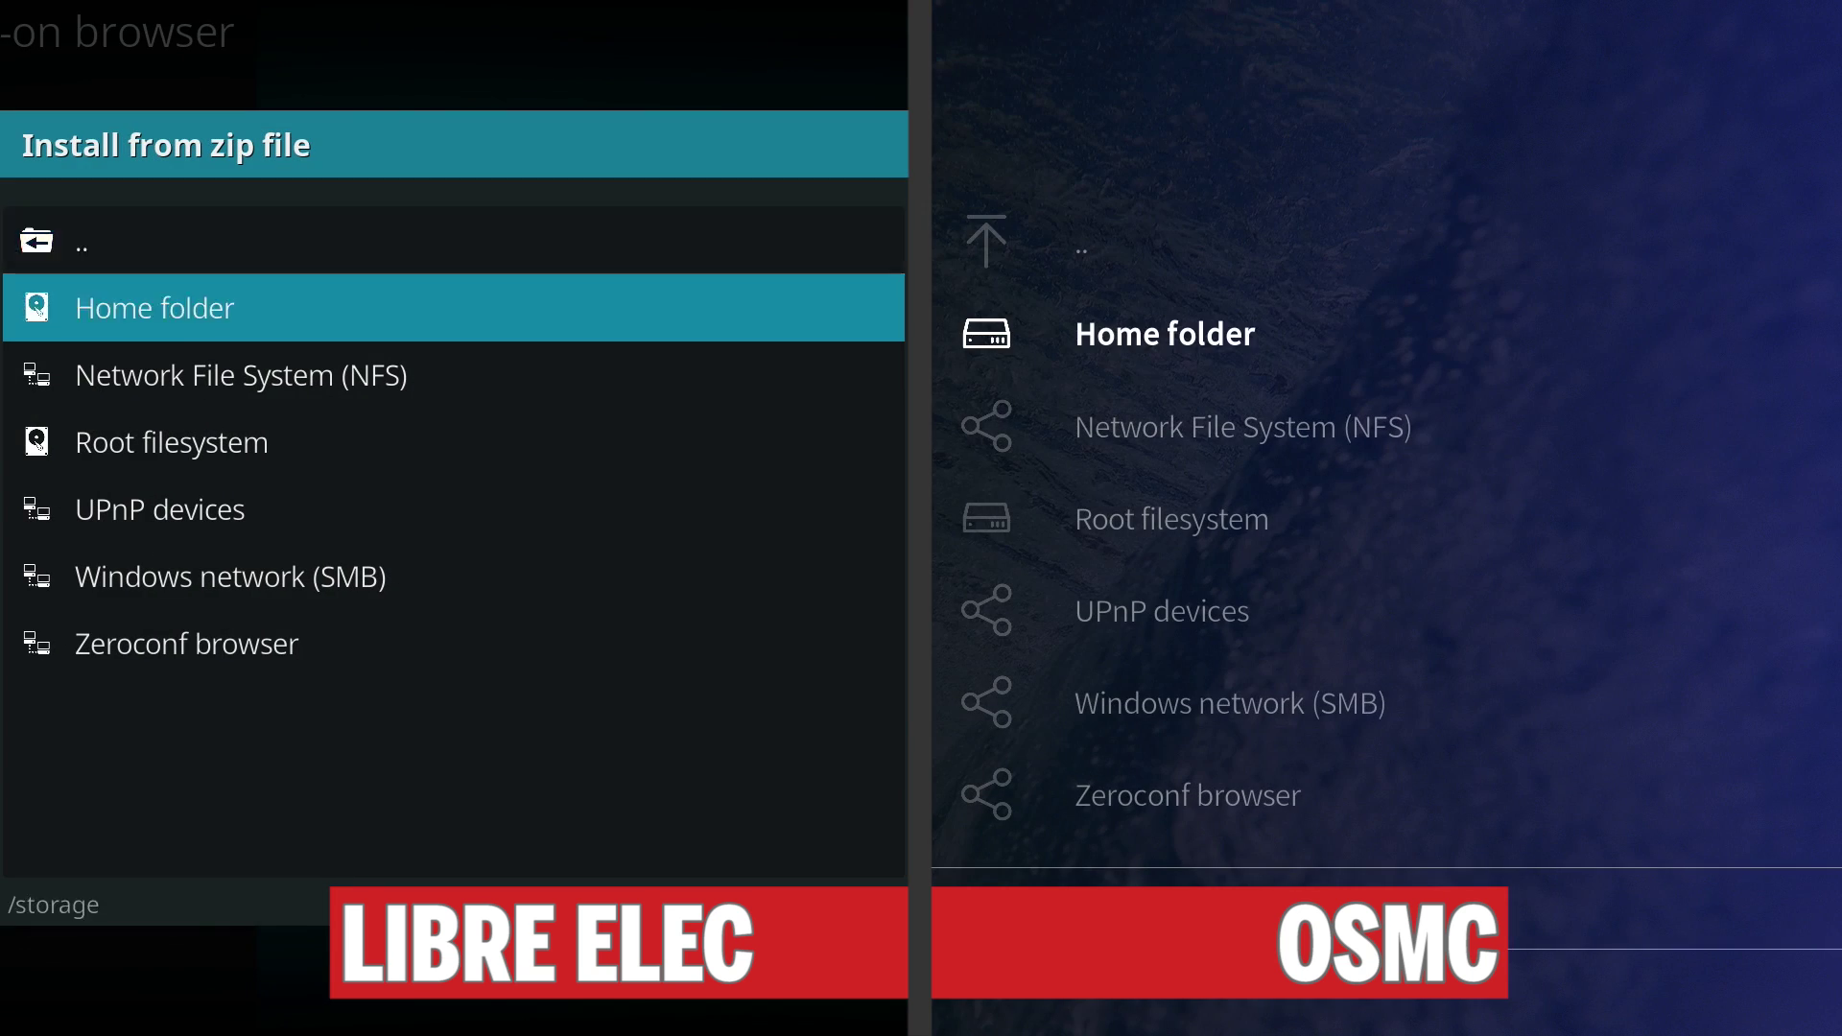
pyautogui.press('Return')
pyautogui.press('Return')
pyautogui.press('Down')
pyautogui.press('Down')
pyautogui.press('Down')
pyautogui.press('Down')
pyautogui.press('Up')
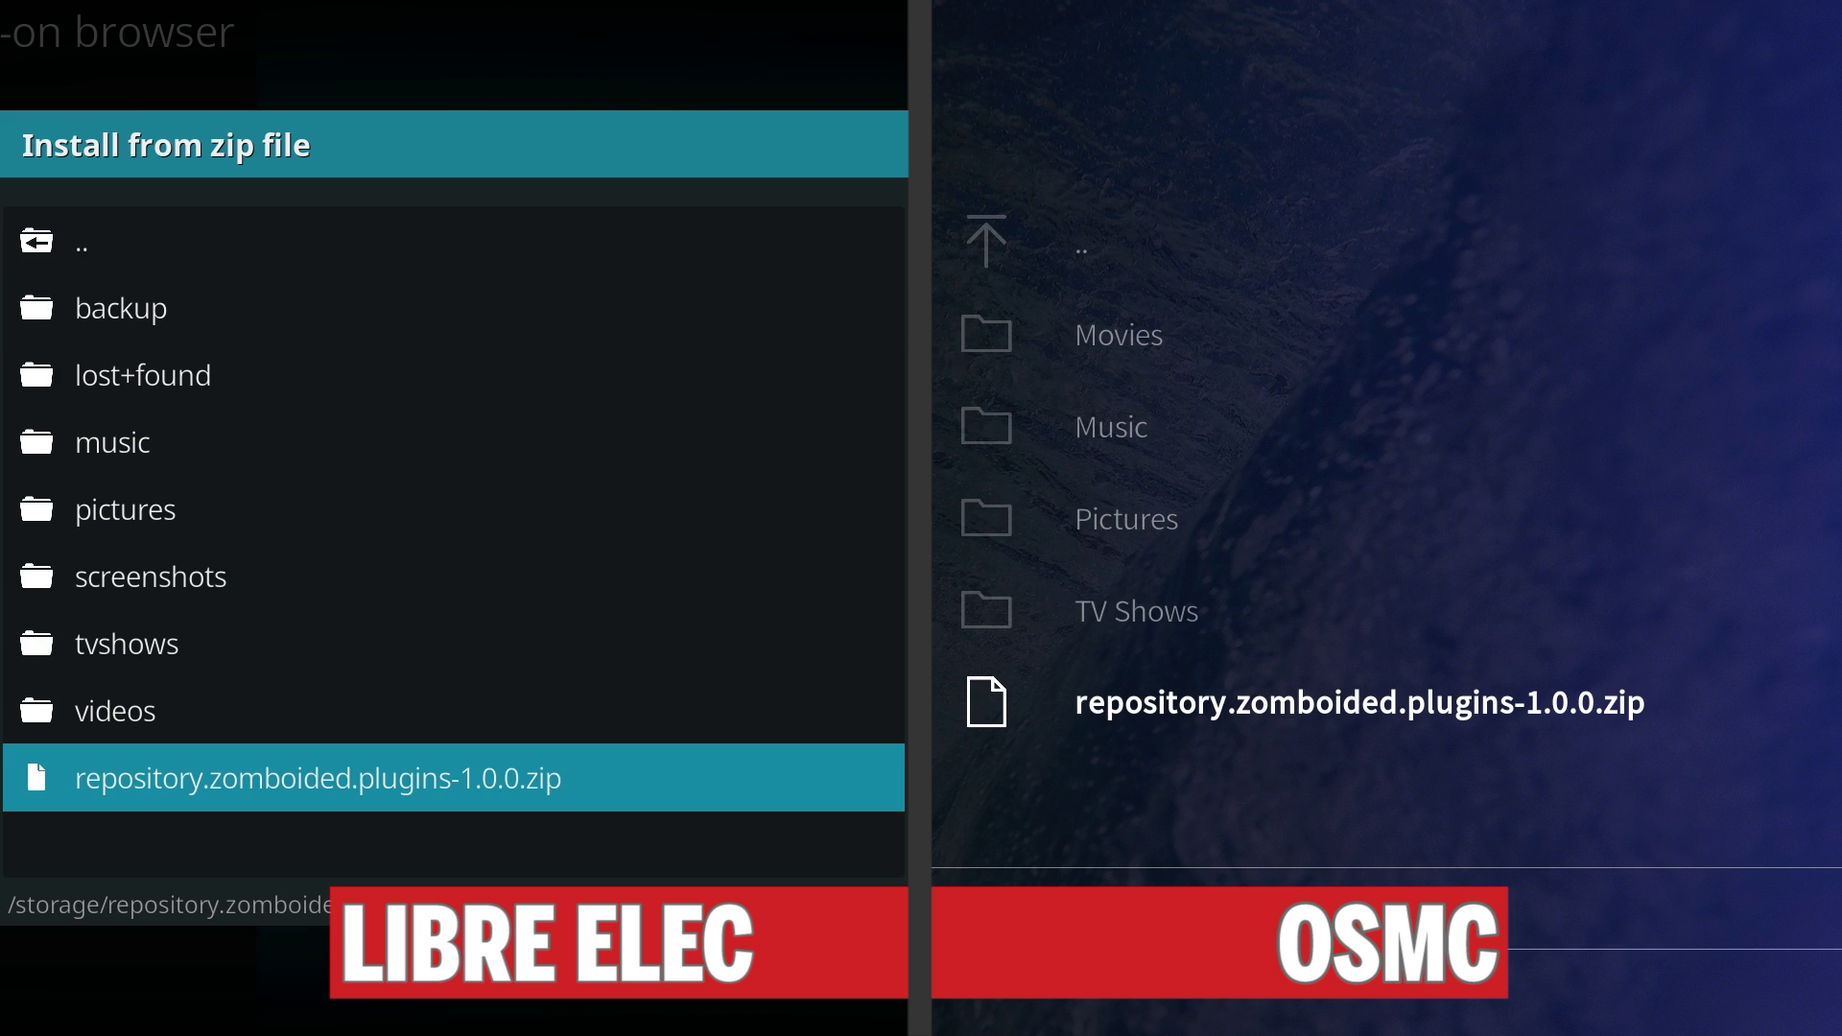
pyautogui.press('Return')
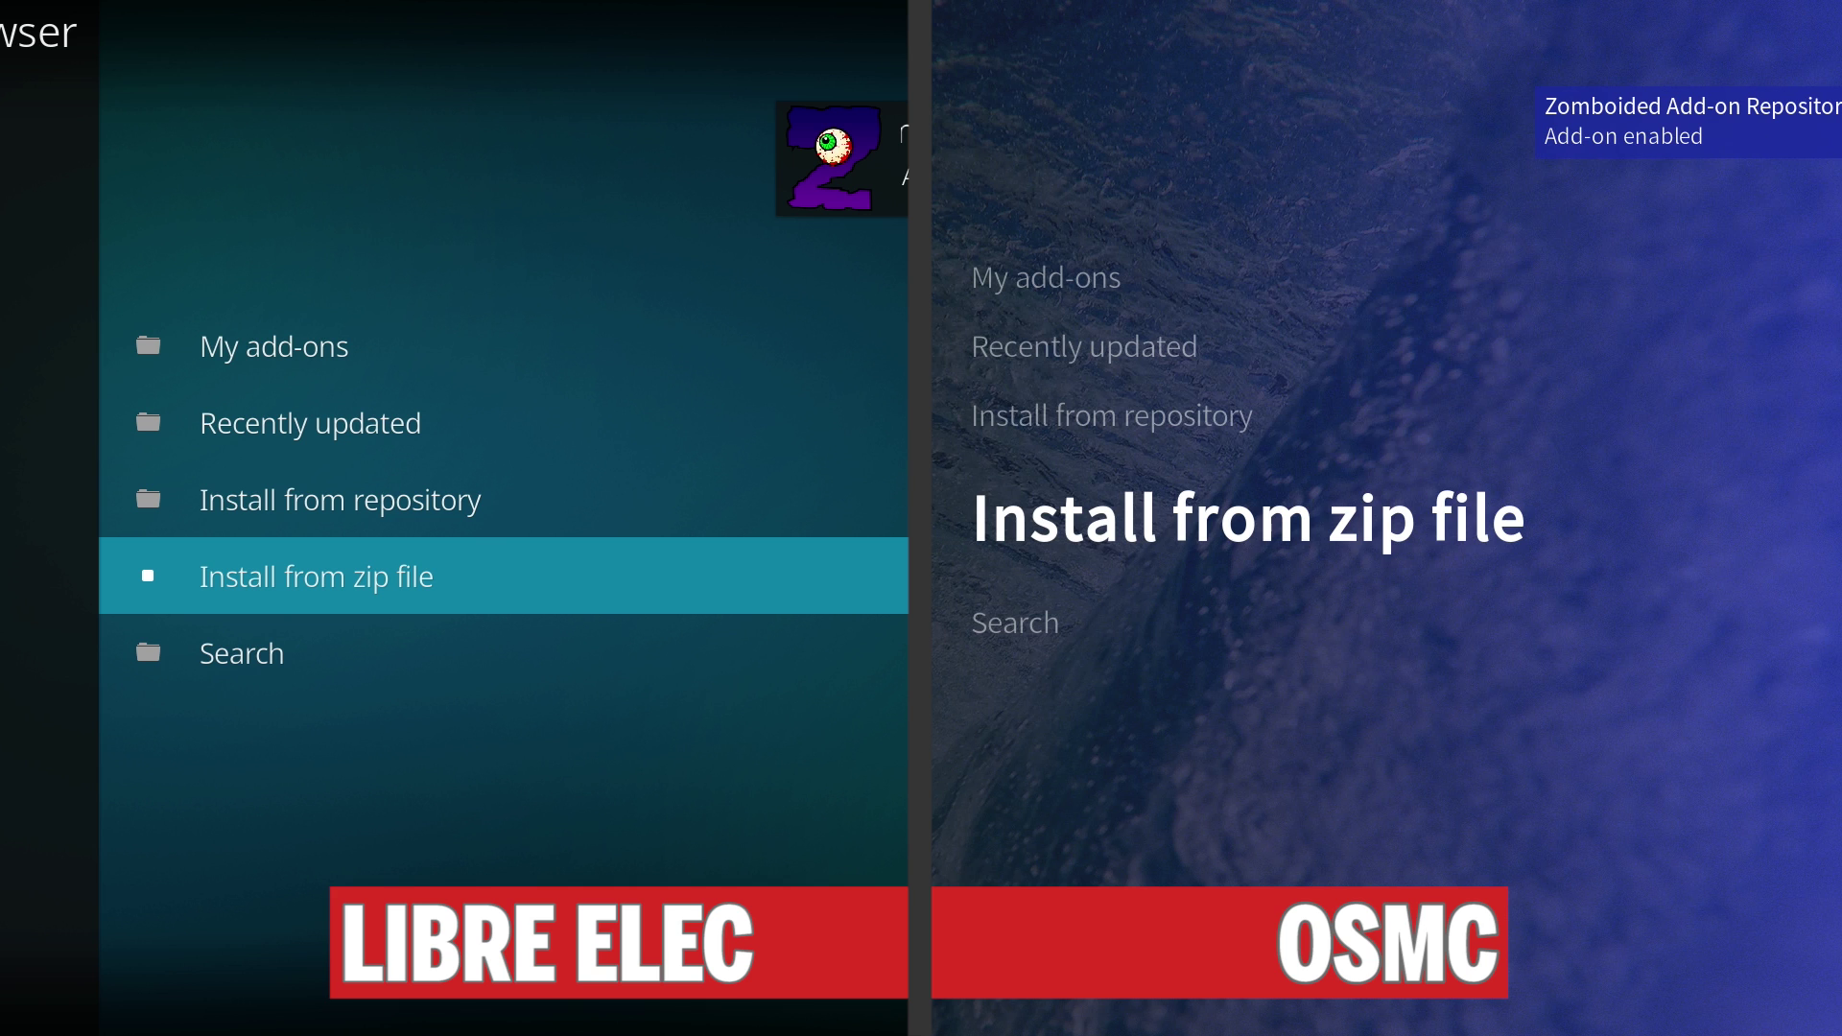
# Open VPN Manager for OpenVPN under Zomboided Add-on Repository > Services.
pyautogui.press('Up')
pyautogui.press('Up')
pyautogui.press('Up')
pyautogui.press('Down')
pyautogui.press('Down')
pyautogui.press('Return')
pyautogui.press('Up')
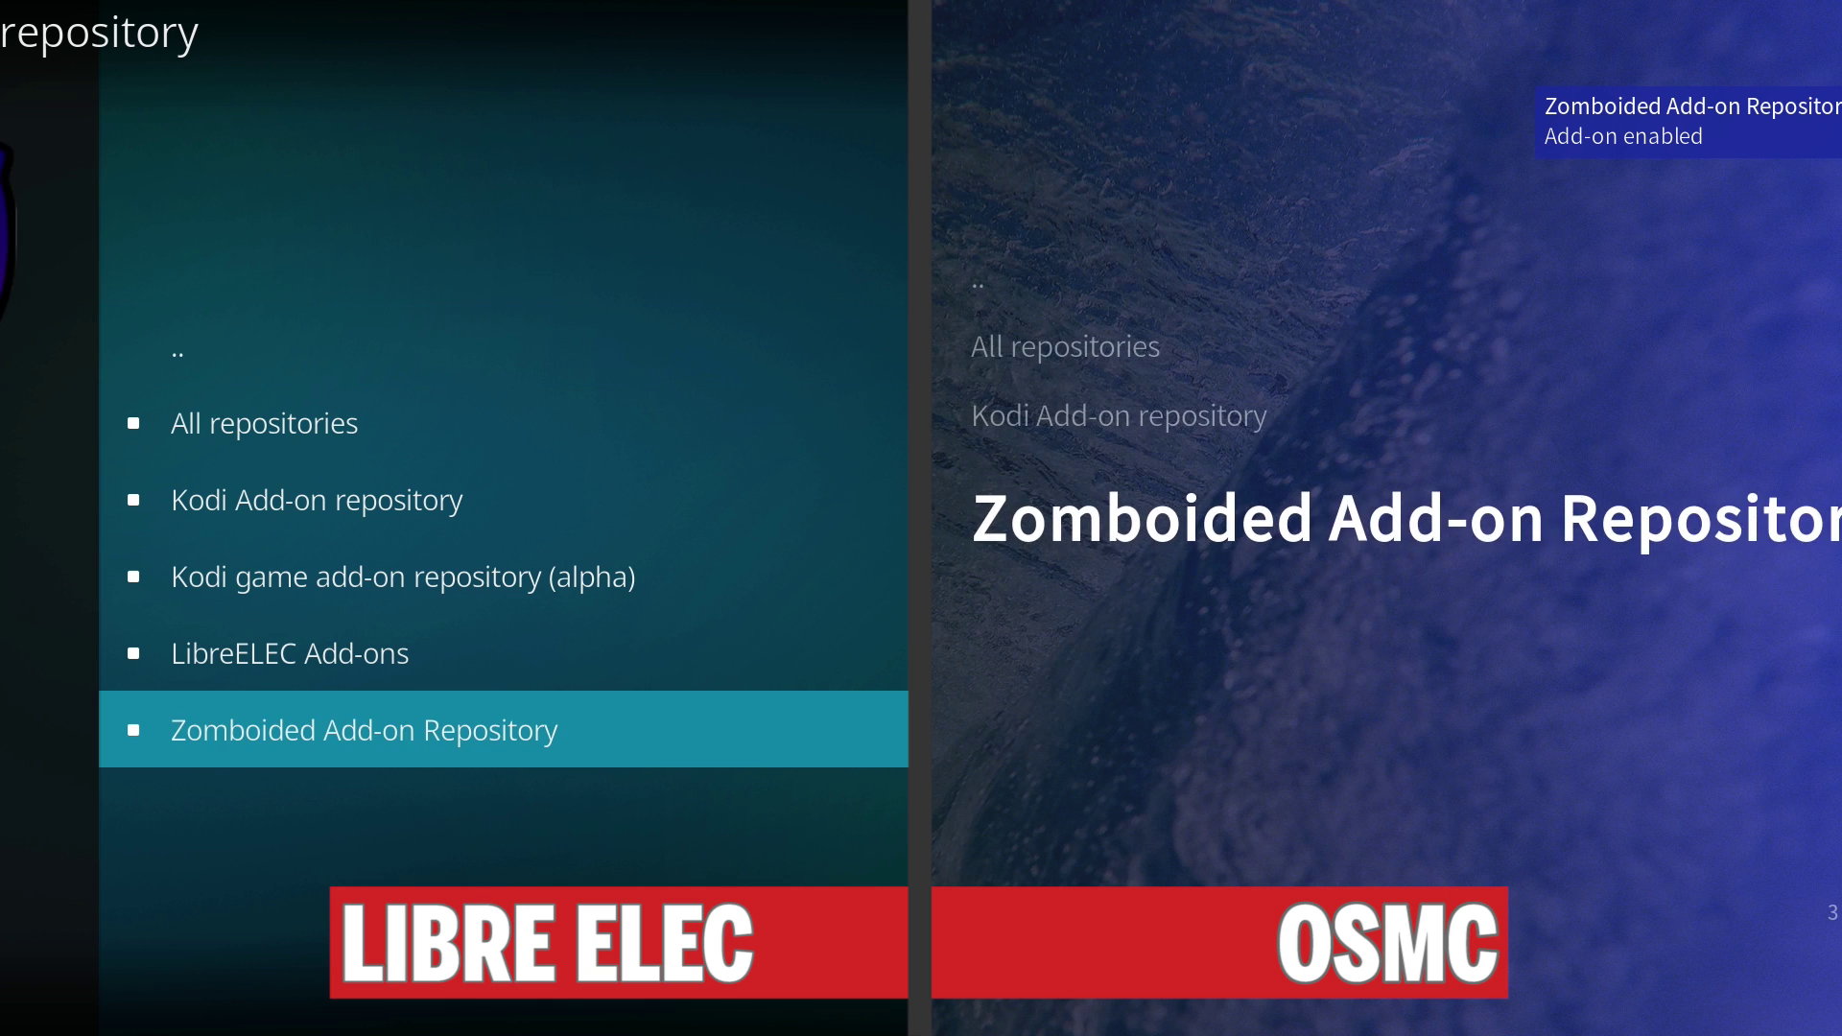
pyautogui.press('Return')
pyautogui.press('Down')
pyautogui.press('Return')
pyautogui.press('Down')
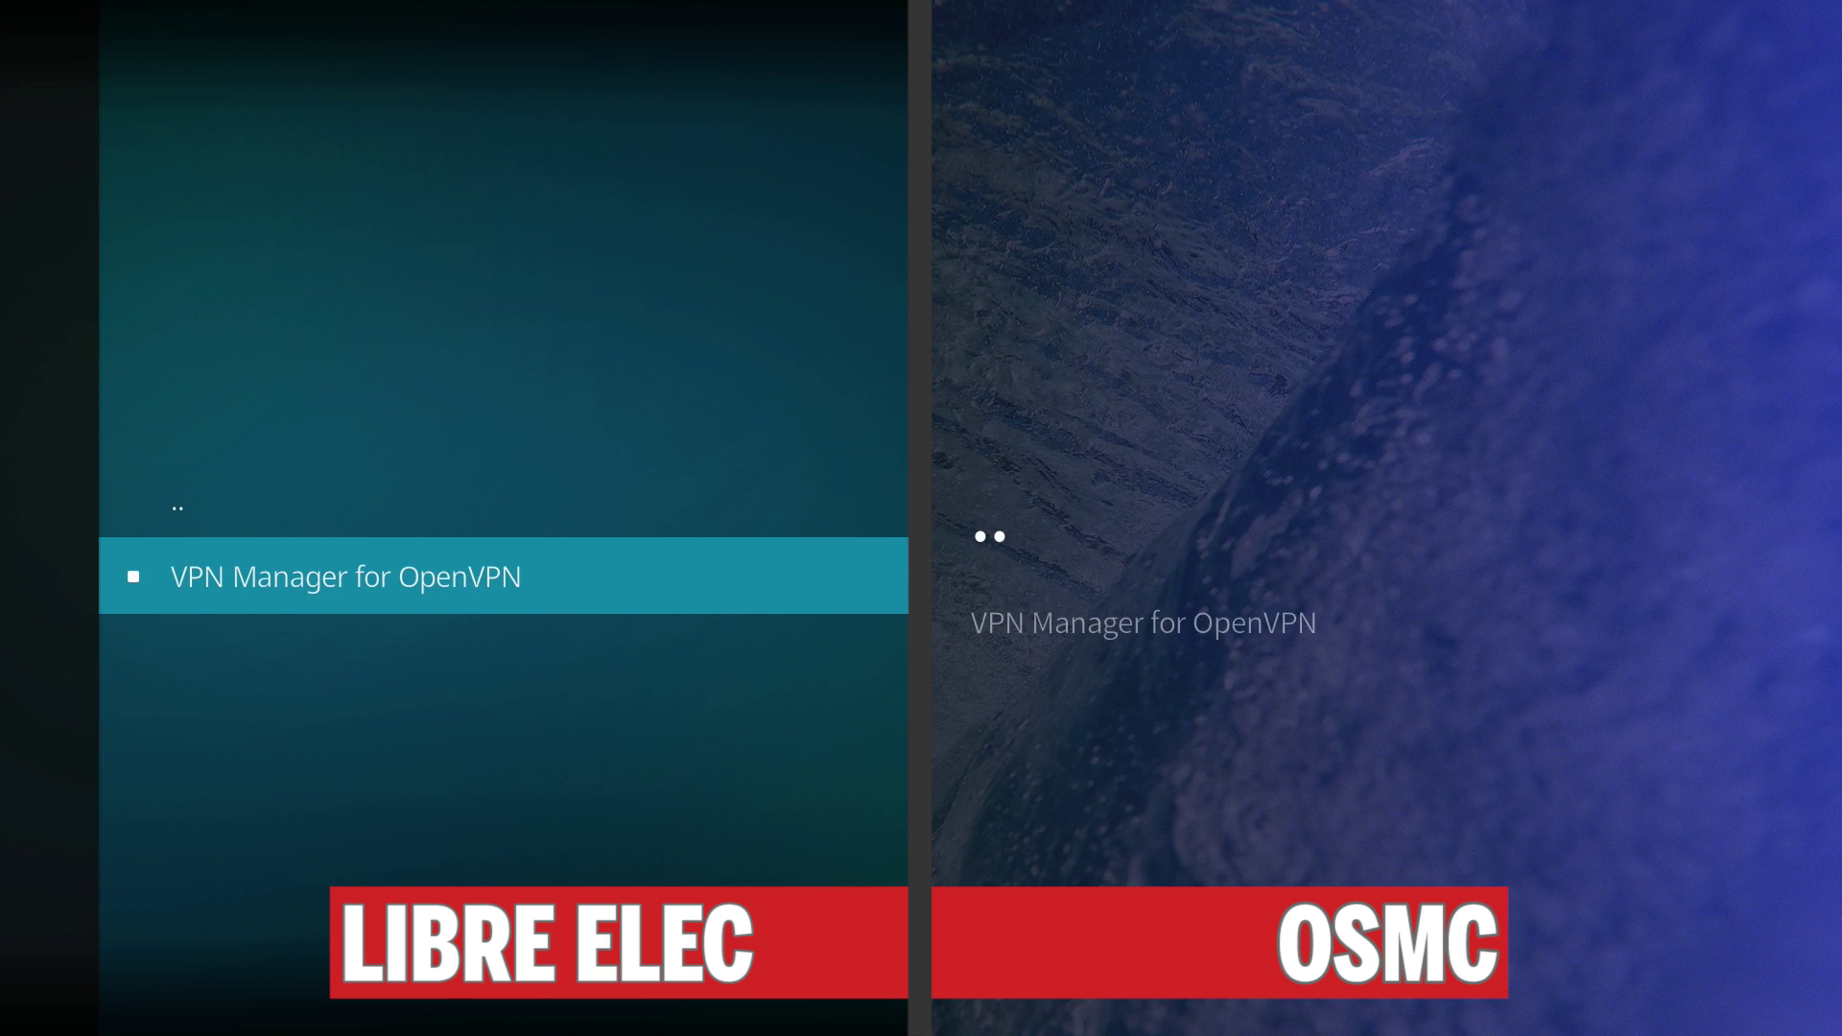
pyautogui.press('Return')
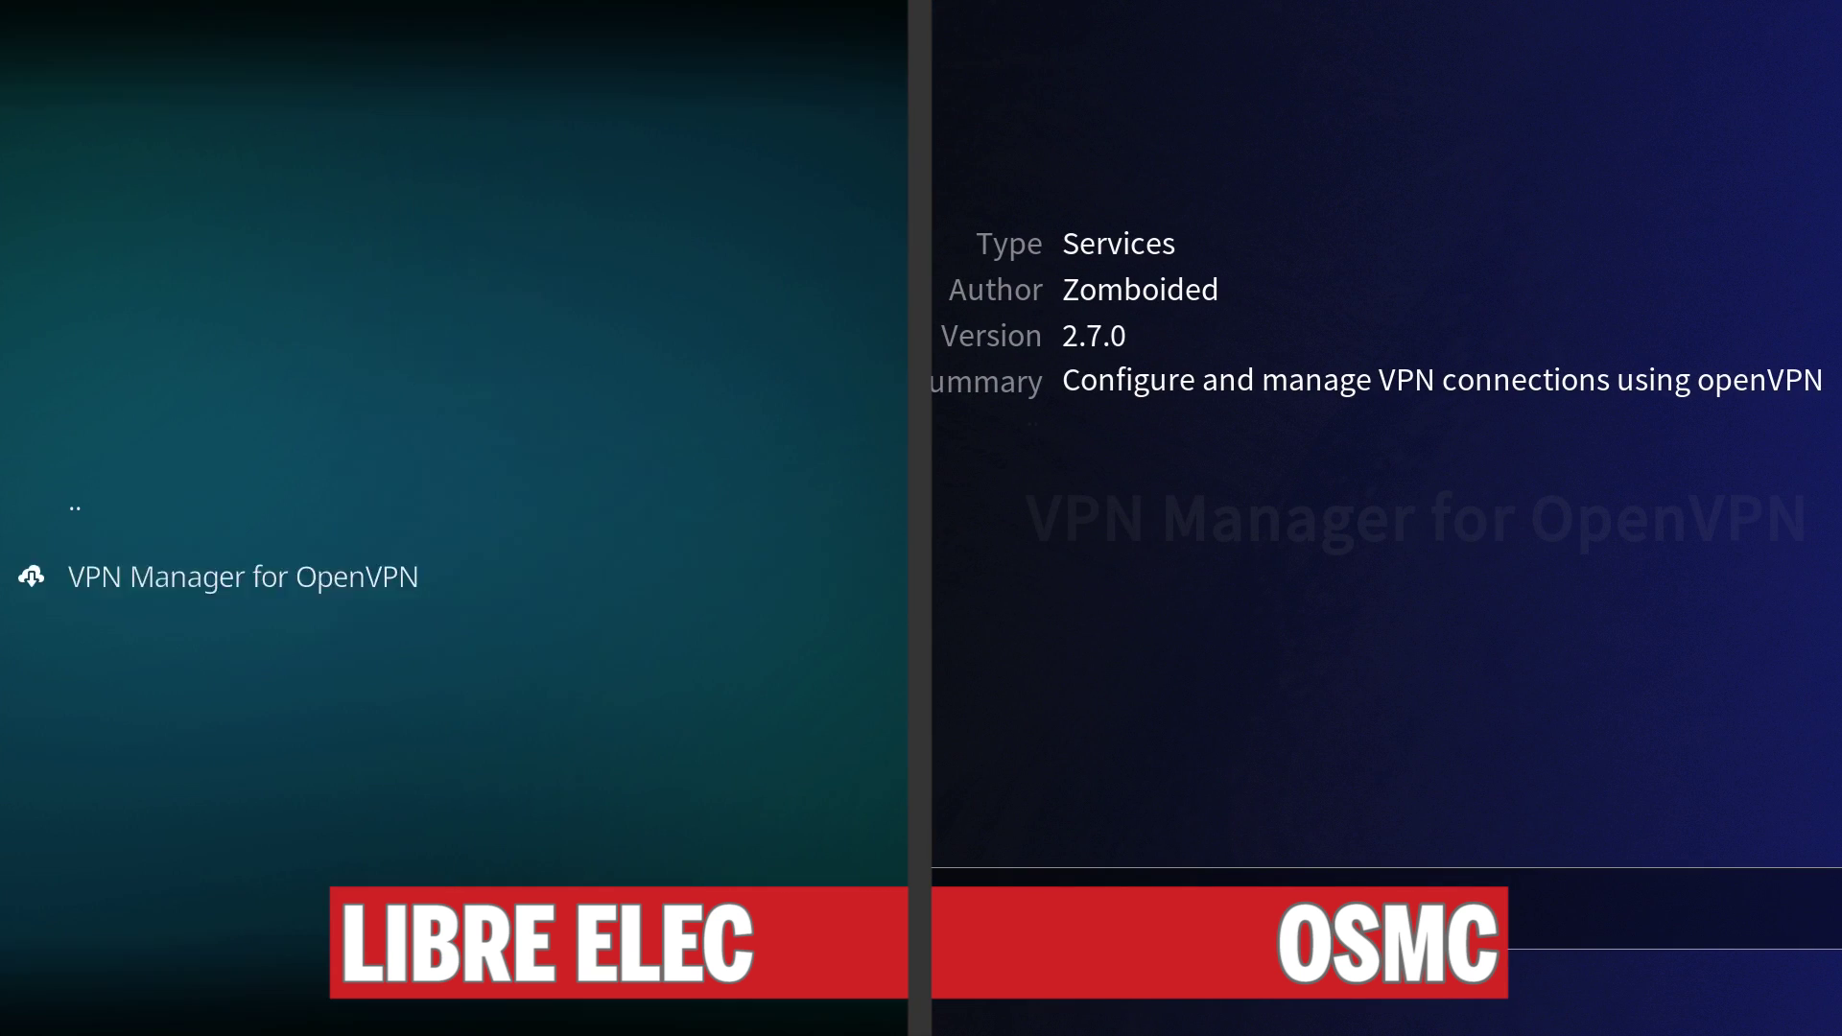
# Install VPN Manager for OpenVPN, dismiss the confirmation and back out to the repository list.
pyautogui.press('Return')
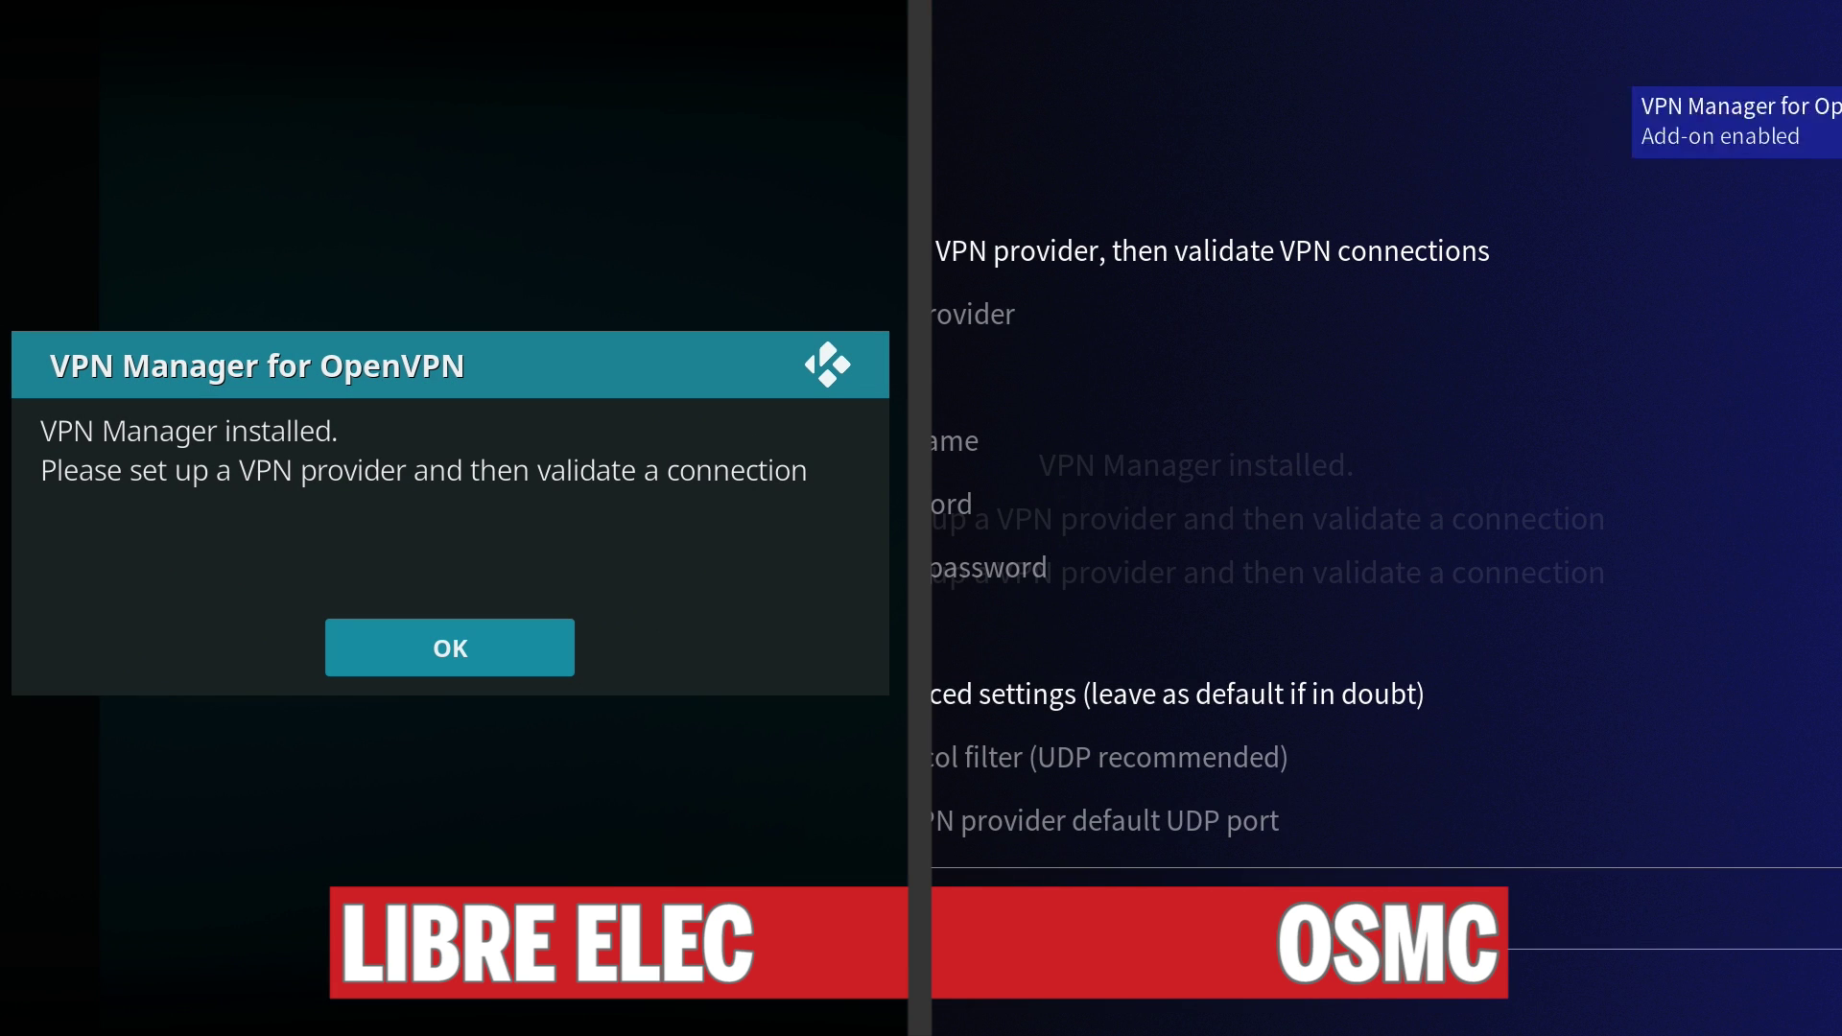
pyautogui.press('Return')
pyautogui.press('Escape')
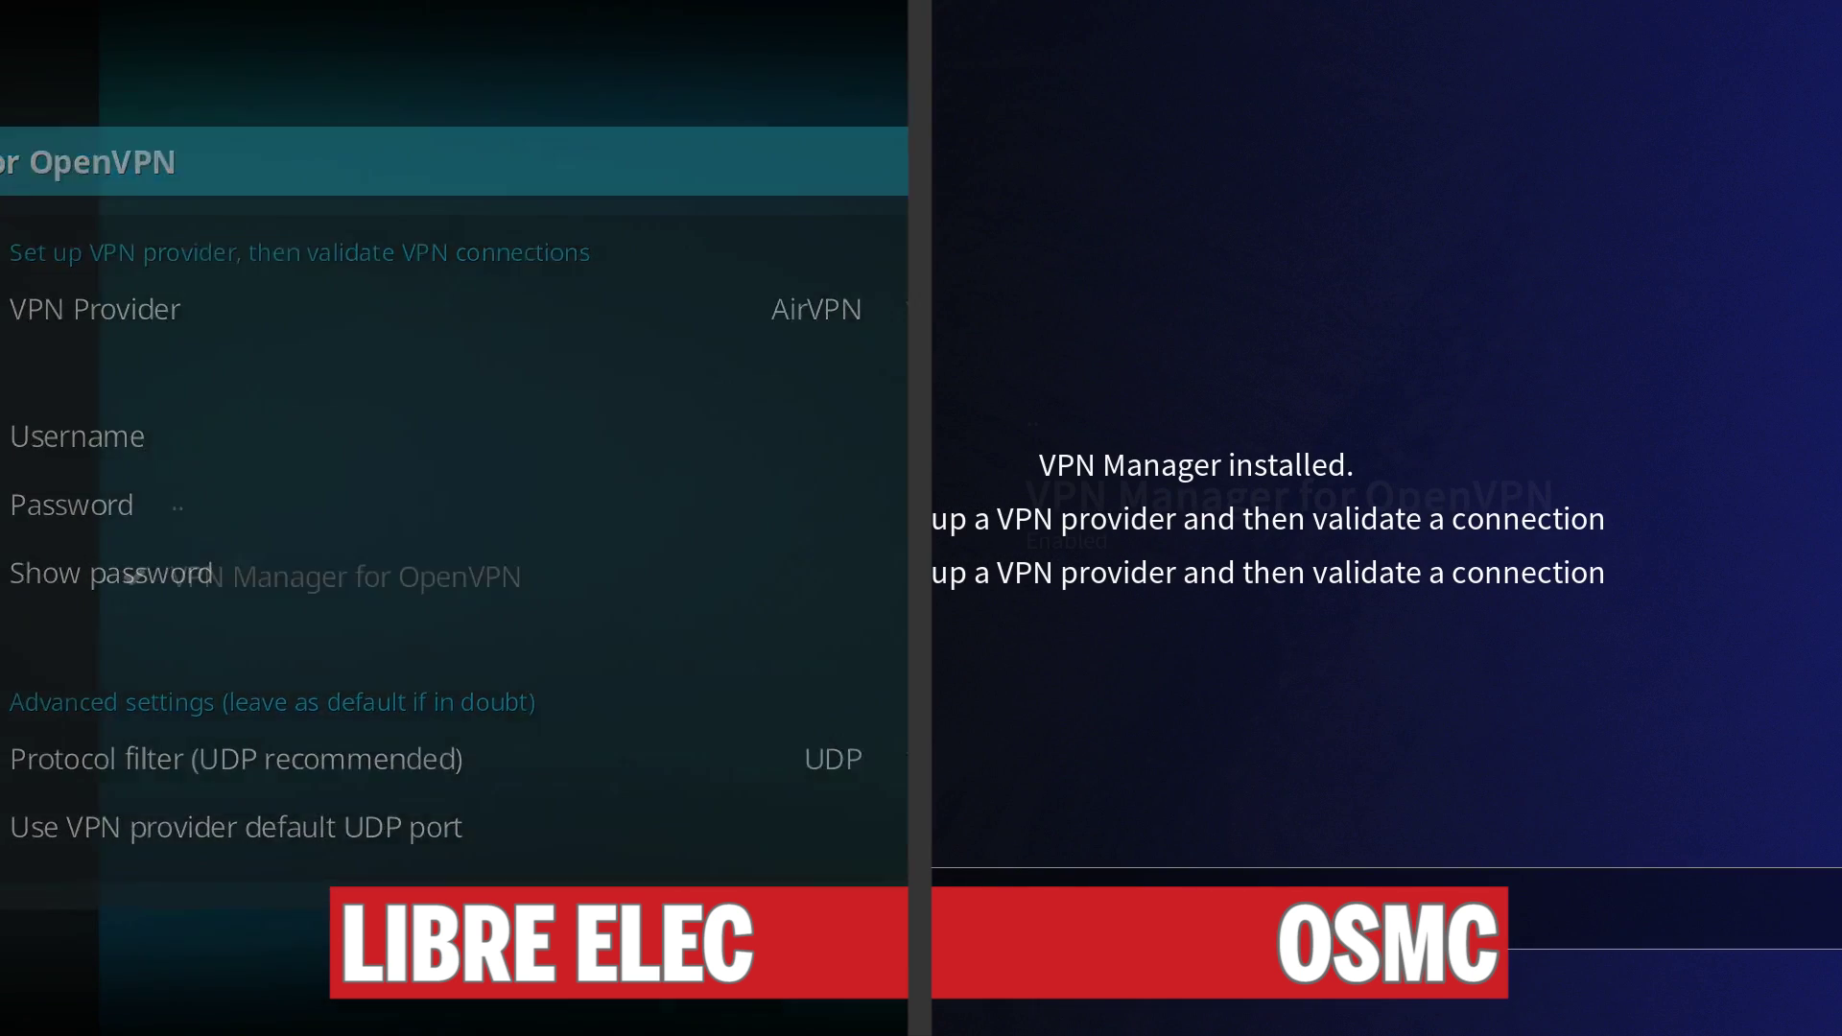
pyautogui.press('Up')
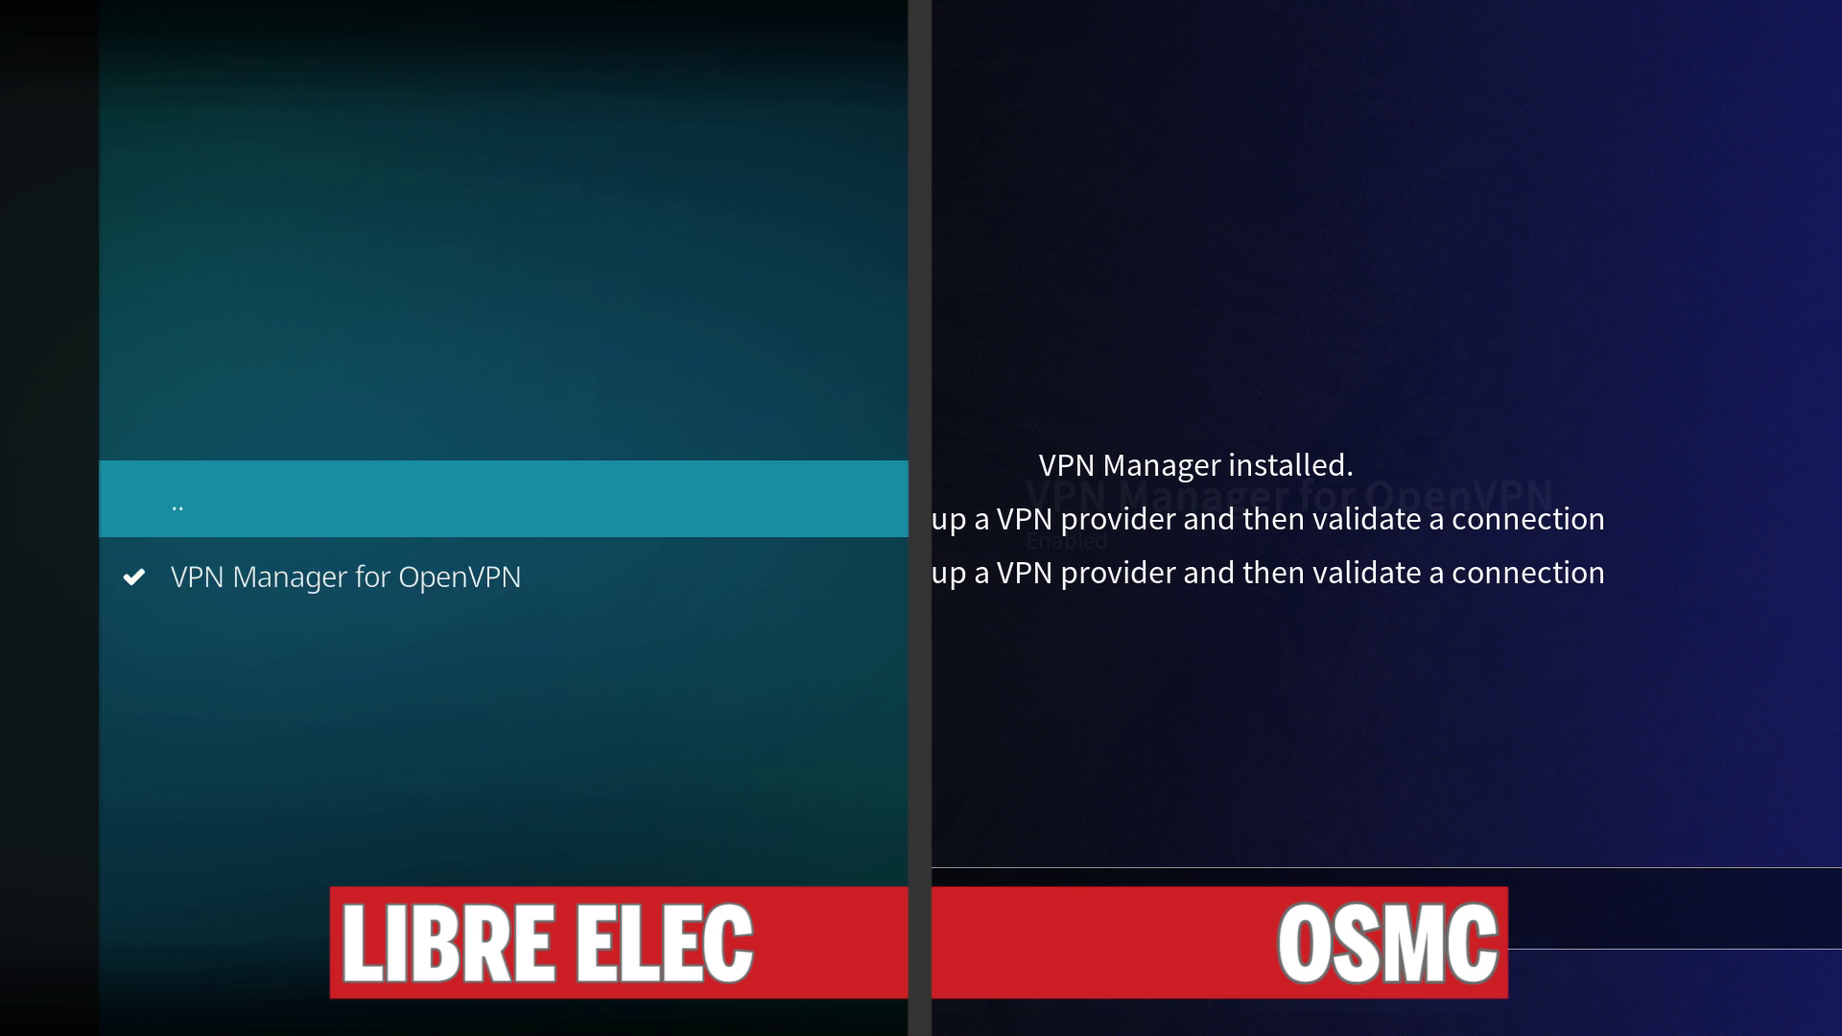
pyautogui.press('Return')
pyautogui.press('BackSpace')
# On LibreELEC, return to the Add-ons home and open VPN Manager for OpenVPN.
pyautogui.press('Up')
pyautogui.press('Up')
pyautogui.press('Up')
pyautogui.press('Up')
pyautogui.press('Up')
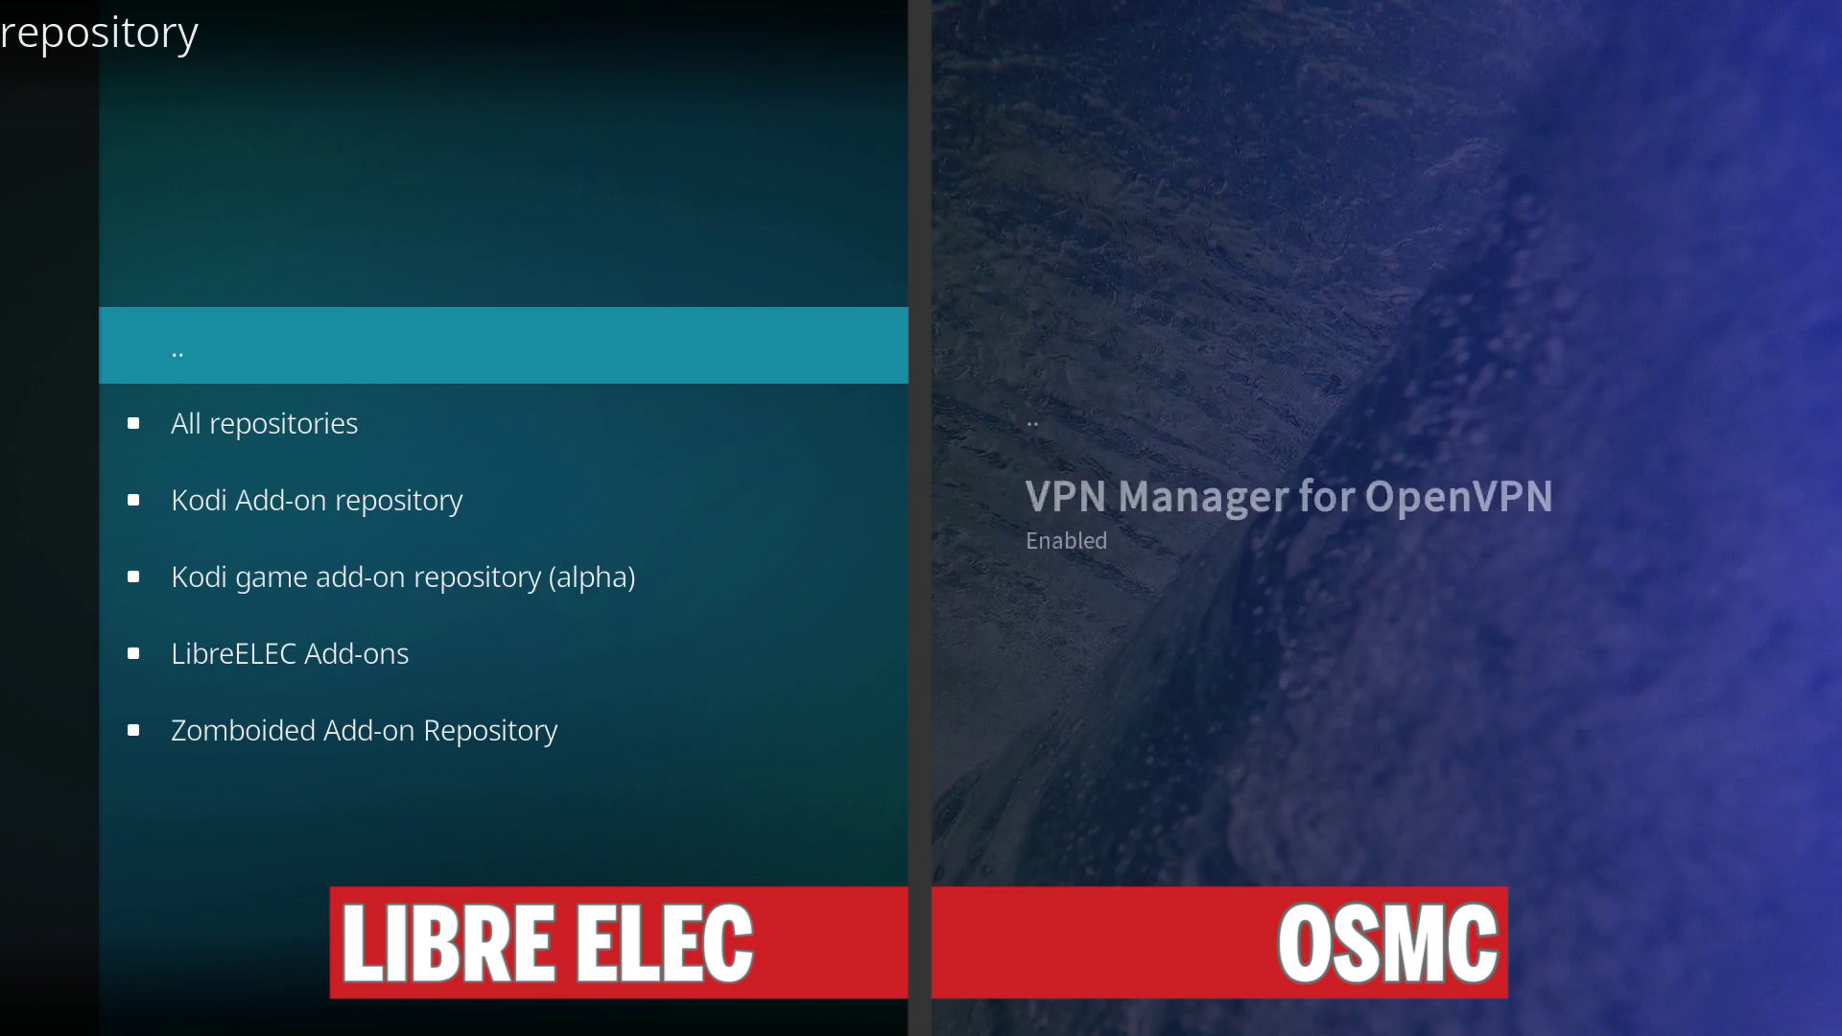
pyautogui.press('BackSpace')
pyautogui.press('BackSpace')
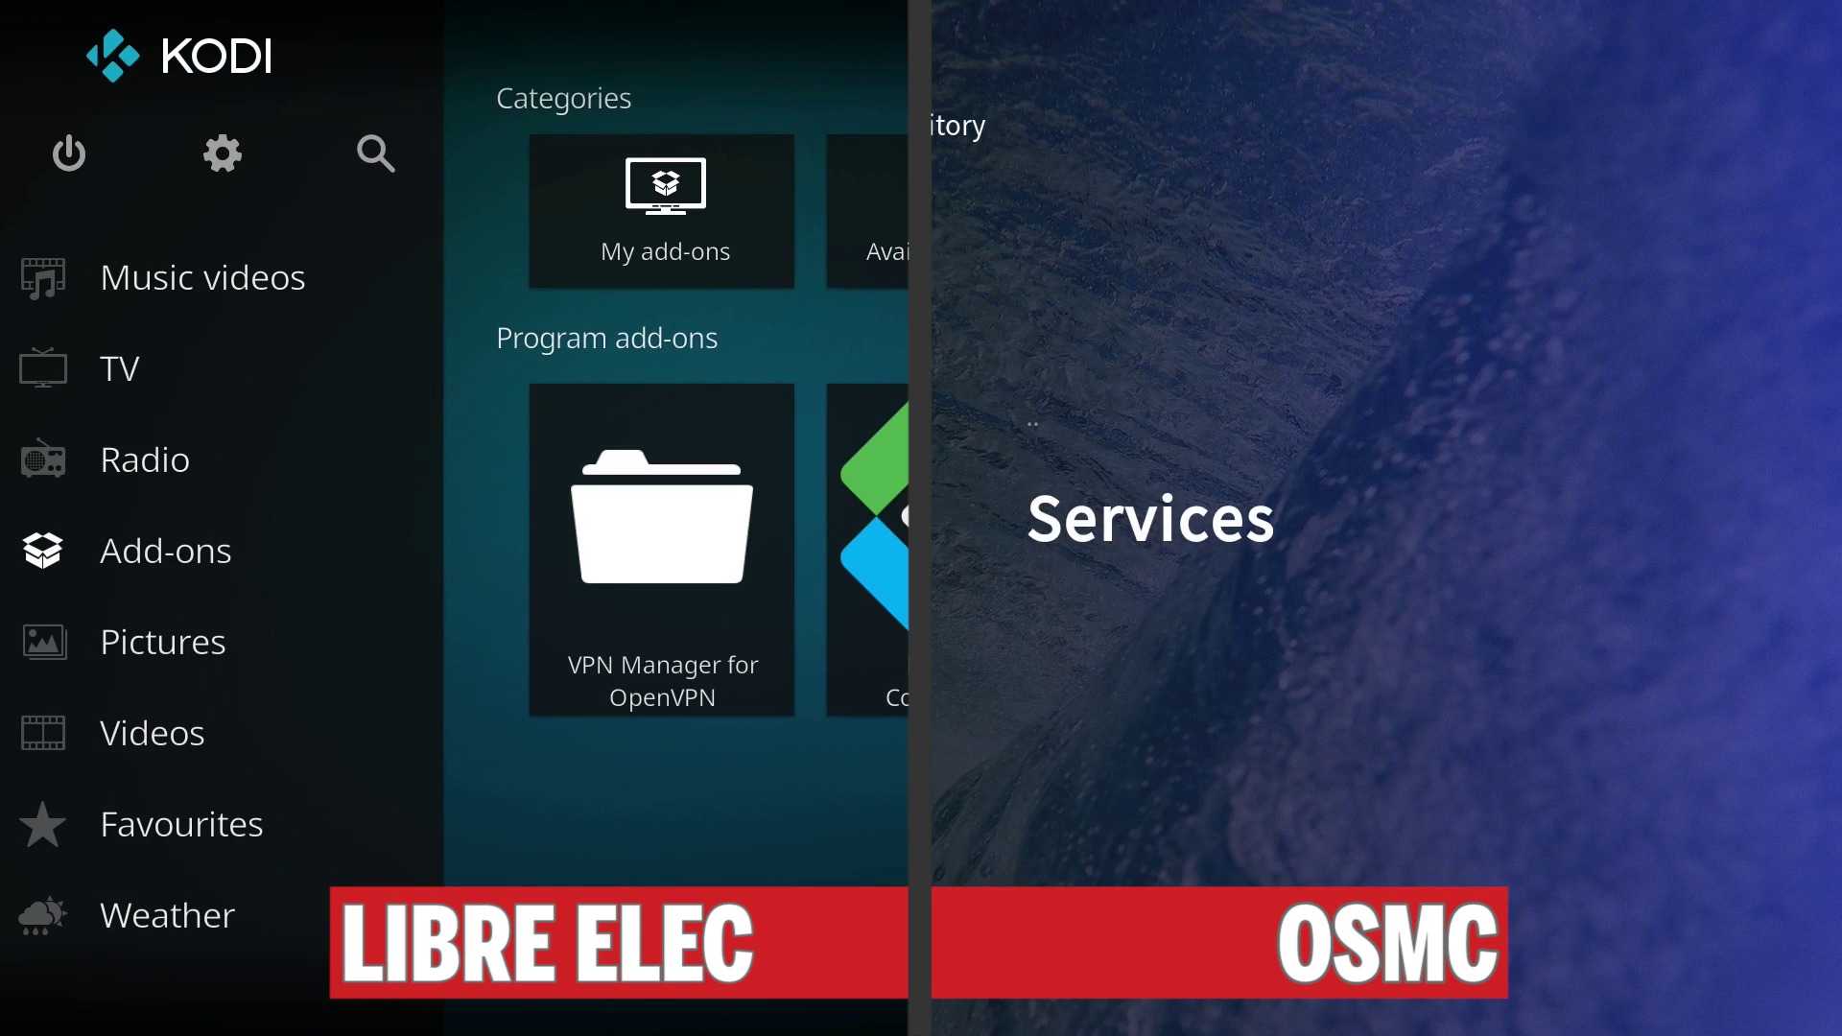
pyautogui.press('Left')
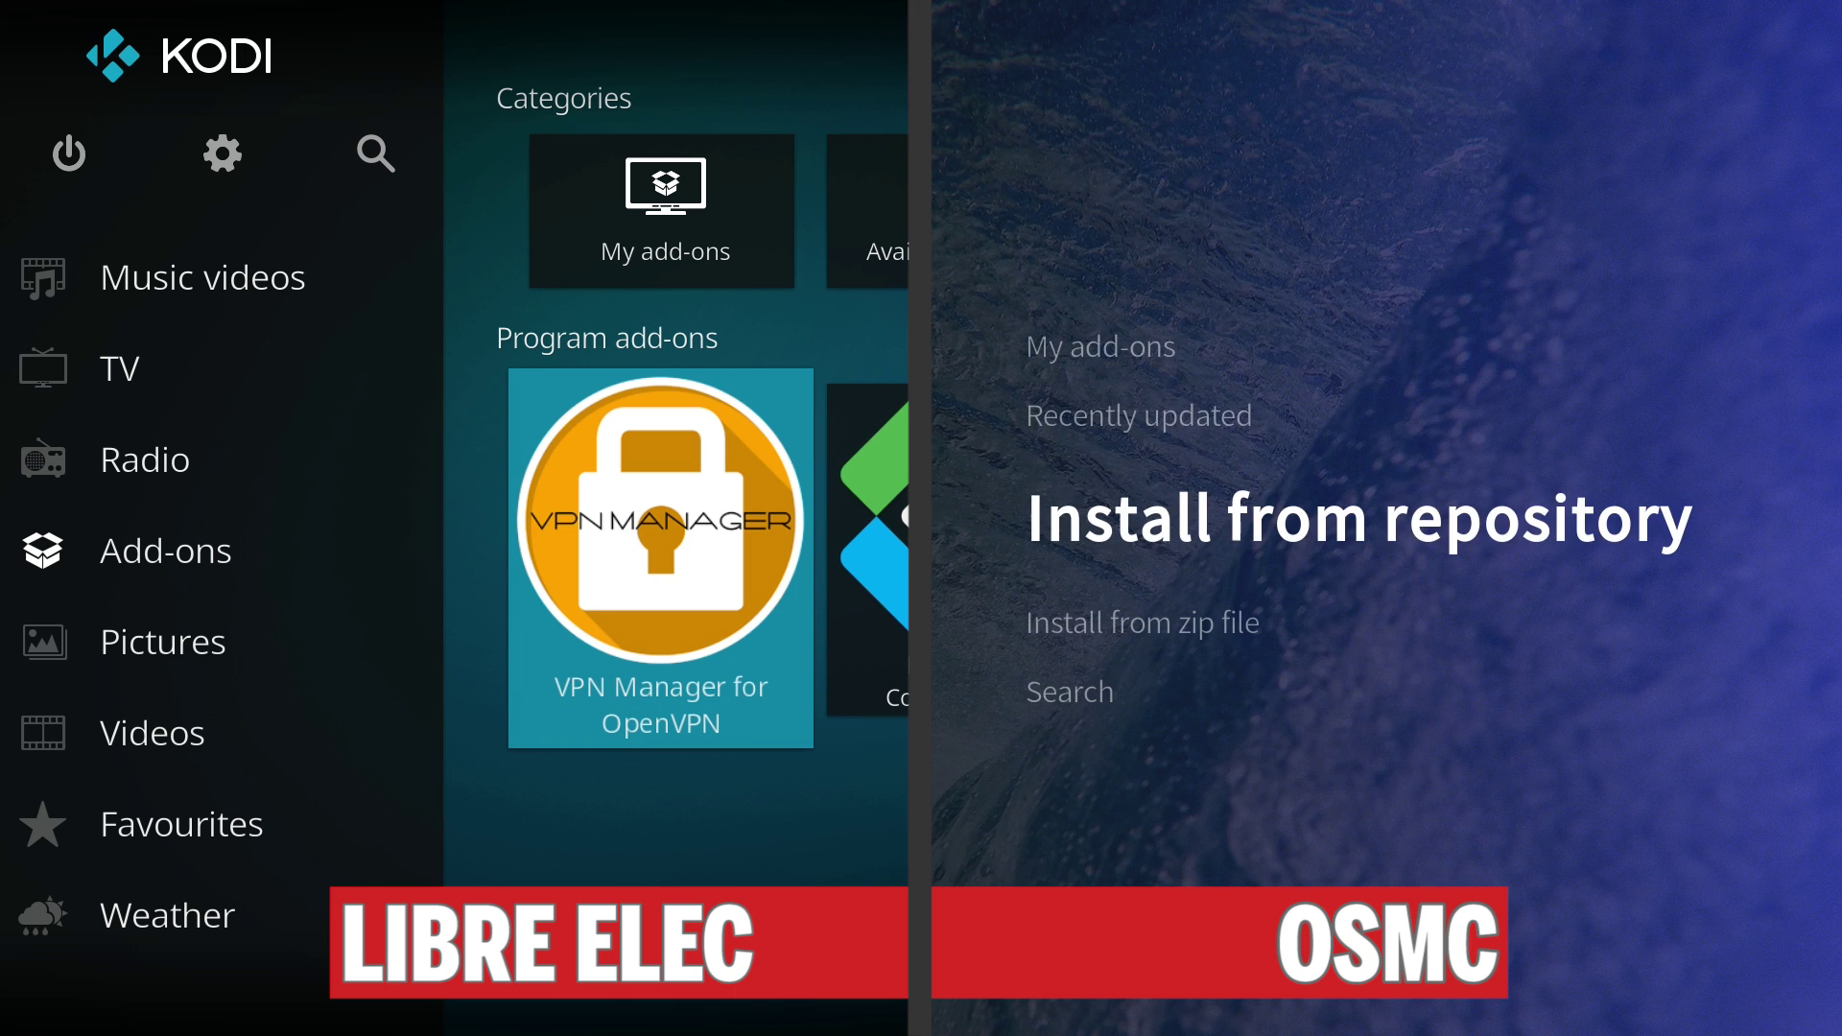
pyautogui.press('Up')
pyautogui.press('Up')
pyautogui.press('Return')
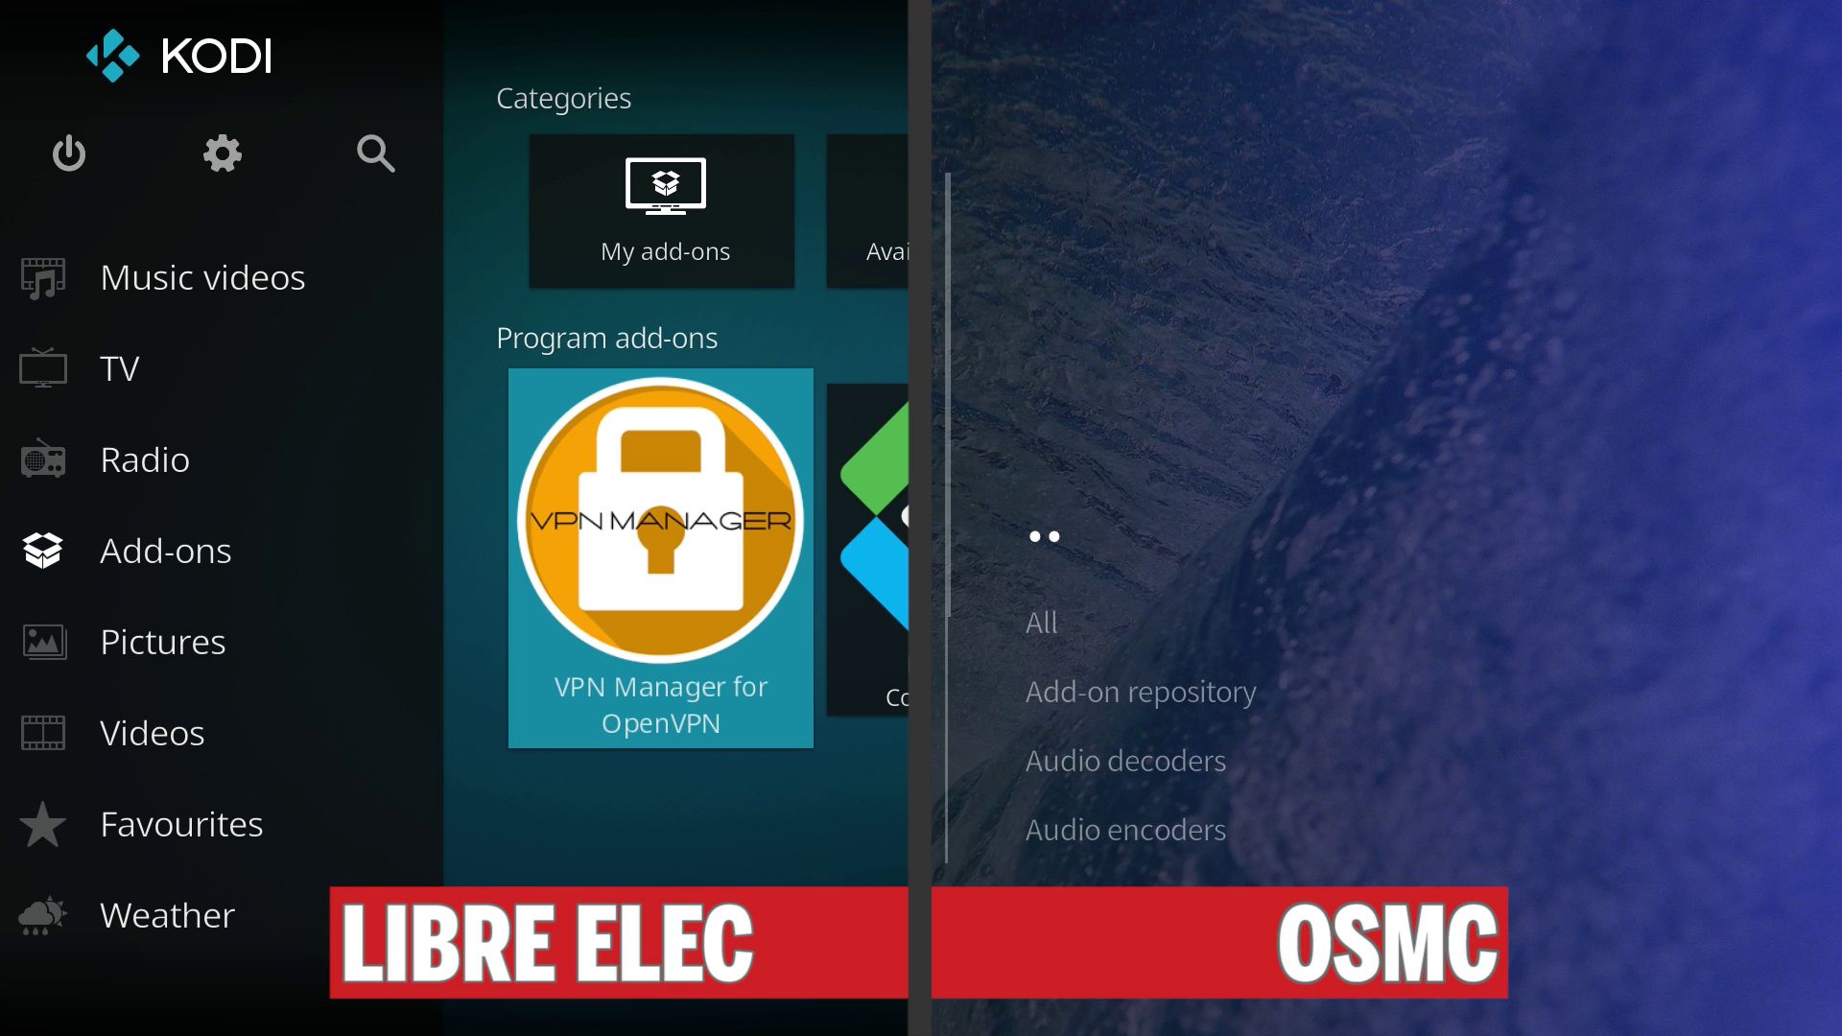
# On OSMC, go to Programs and launch VPN Manager for OpenVPN.
pyautogui.press('BackSpace')
pyautogui.press('BackSpace')
pyautogui.press('BackSpace')
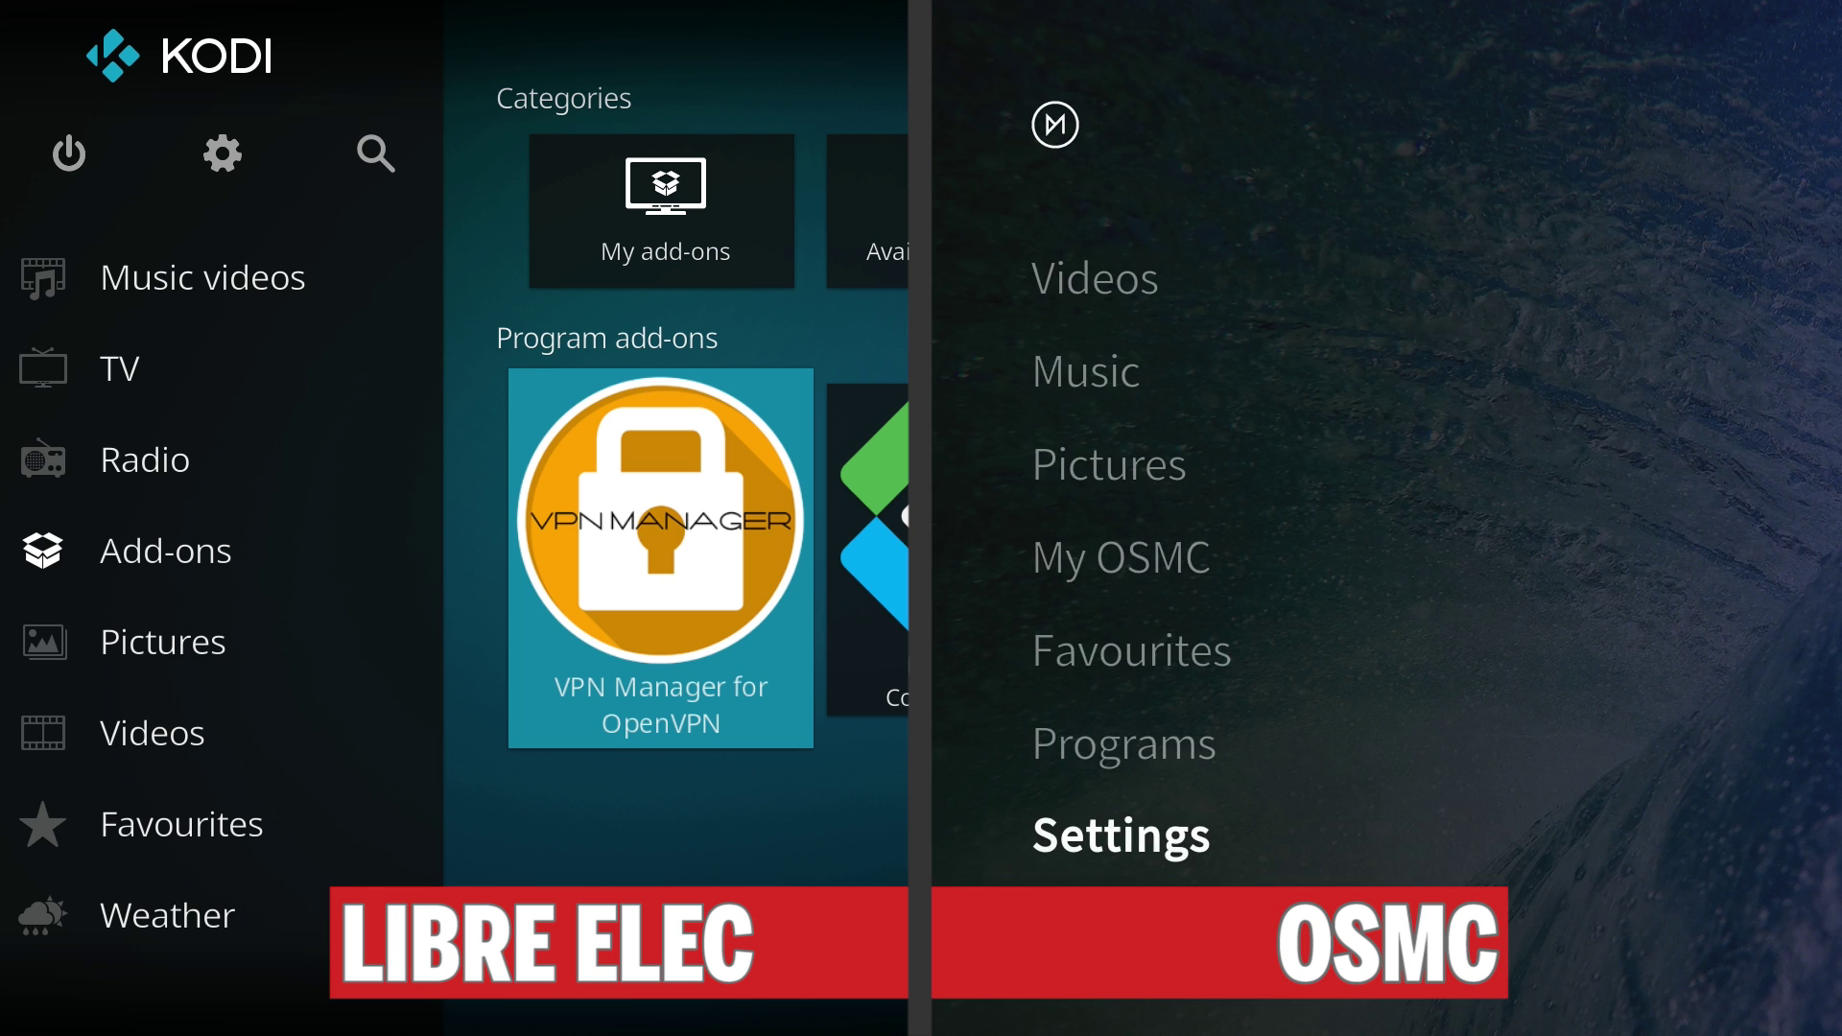
pyautogui.press('Up')
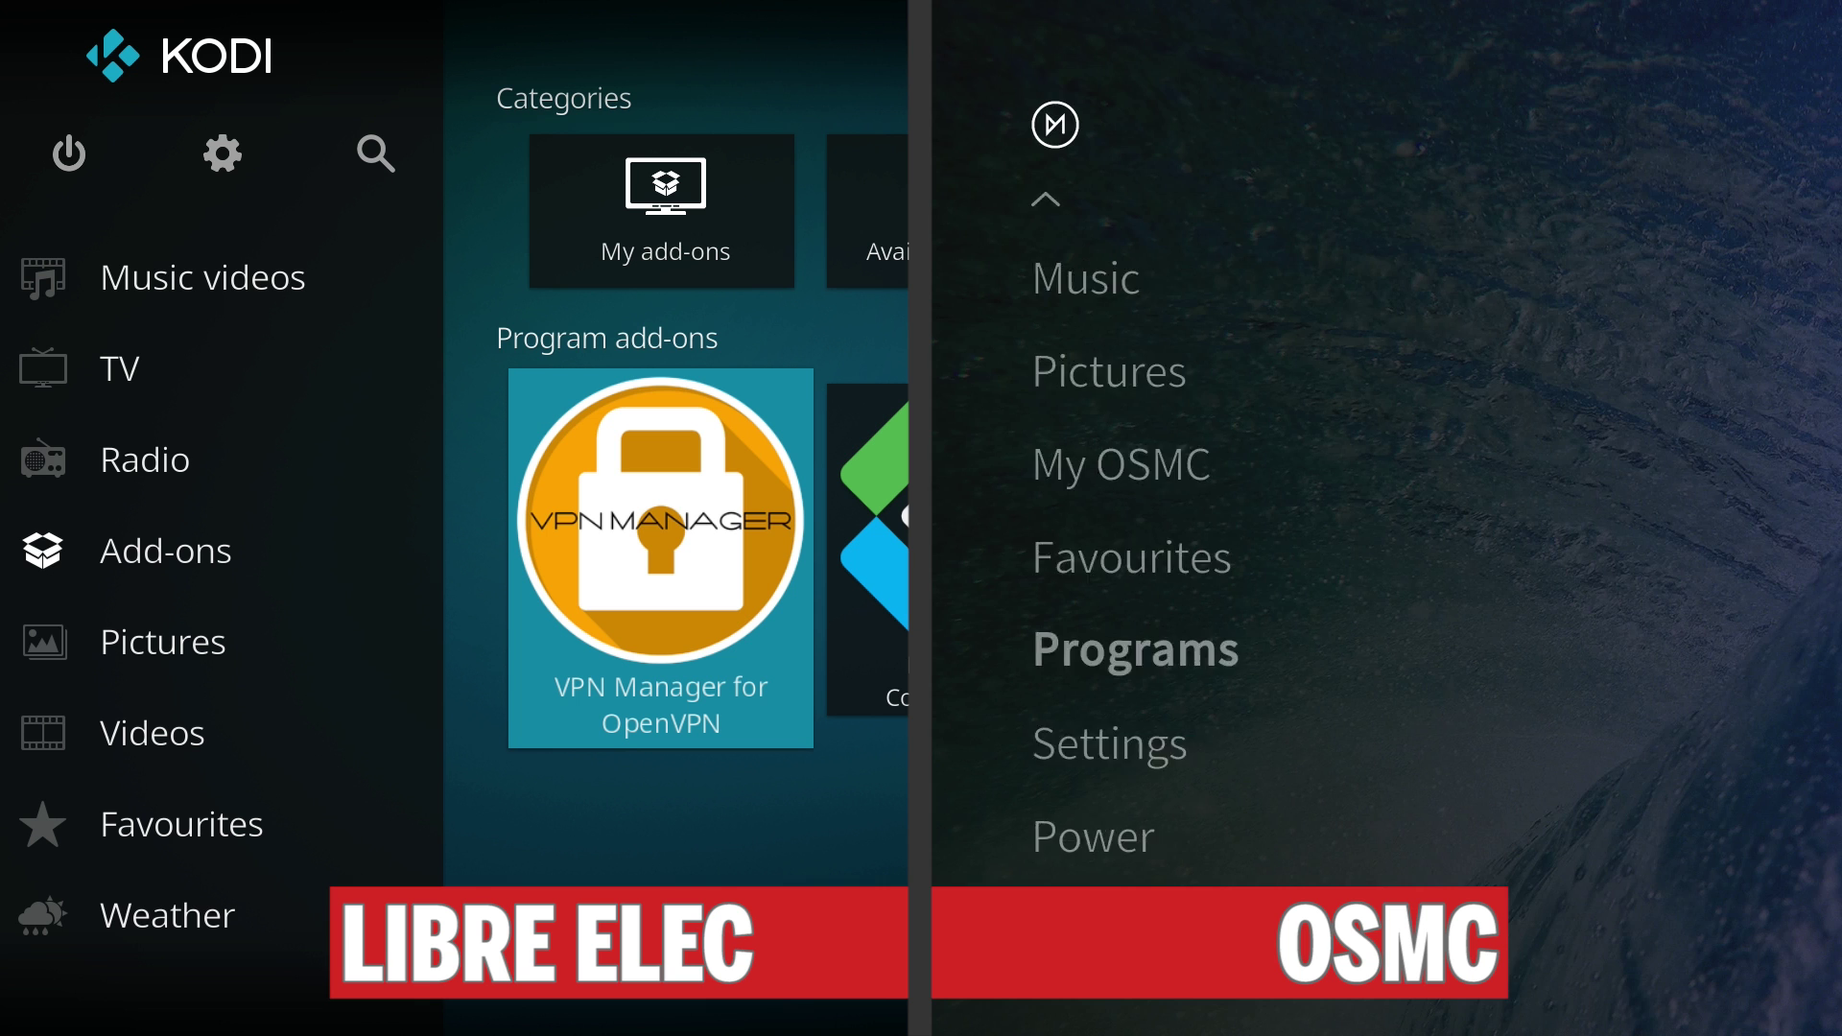
pyautogui.press('Return')
pyautogui.press('Return')
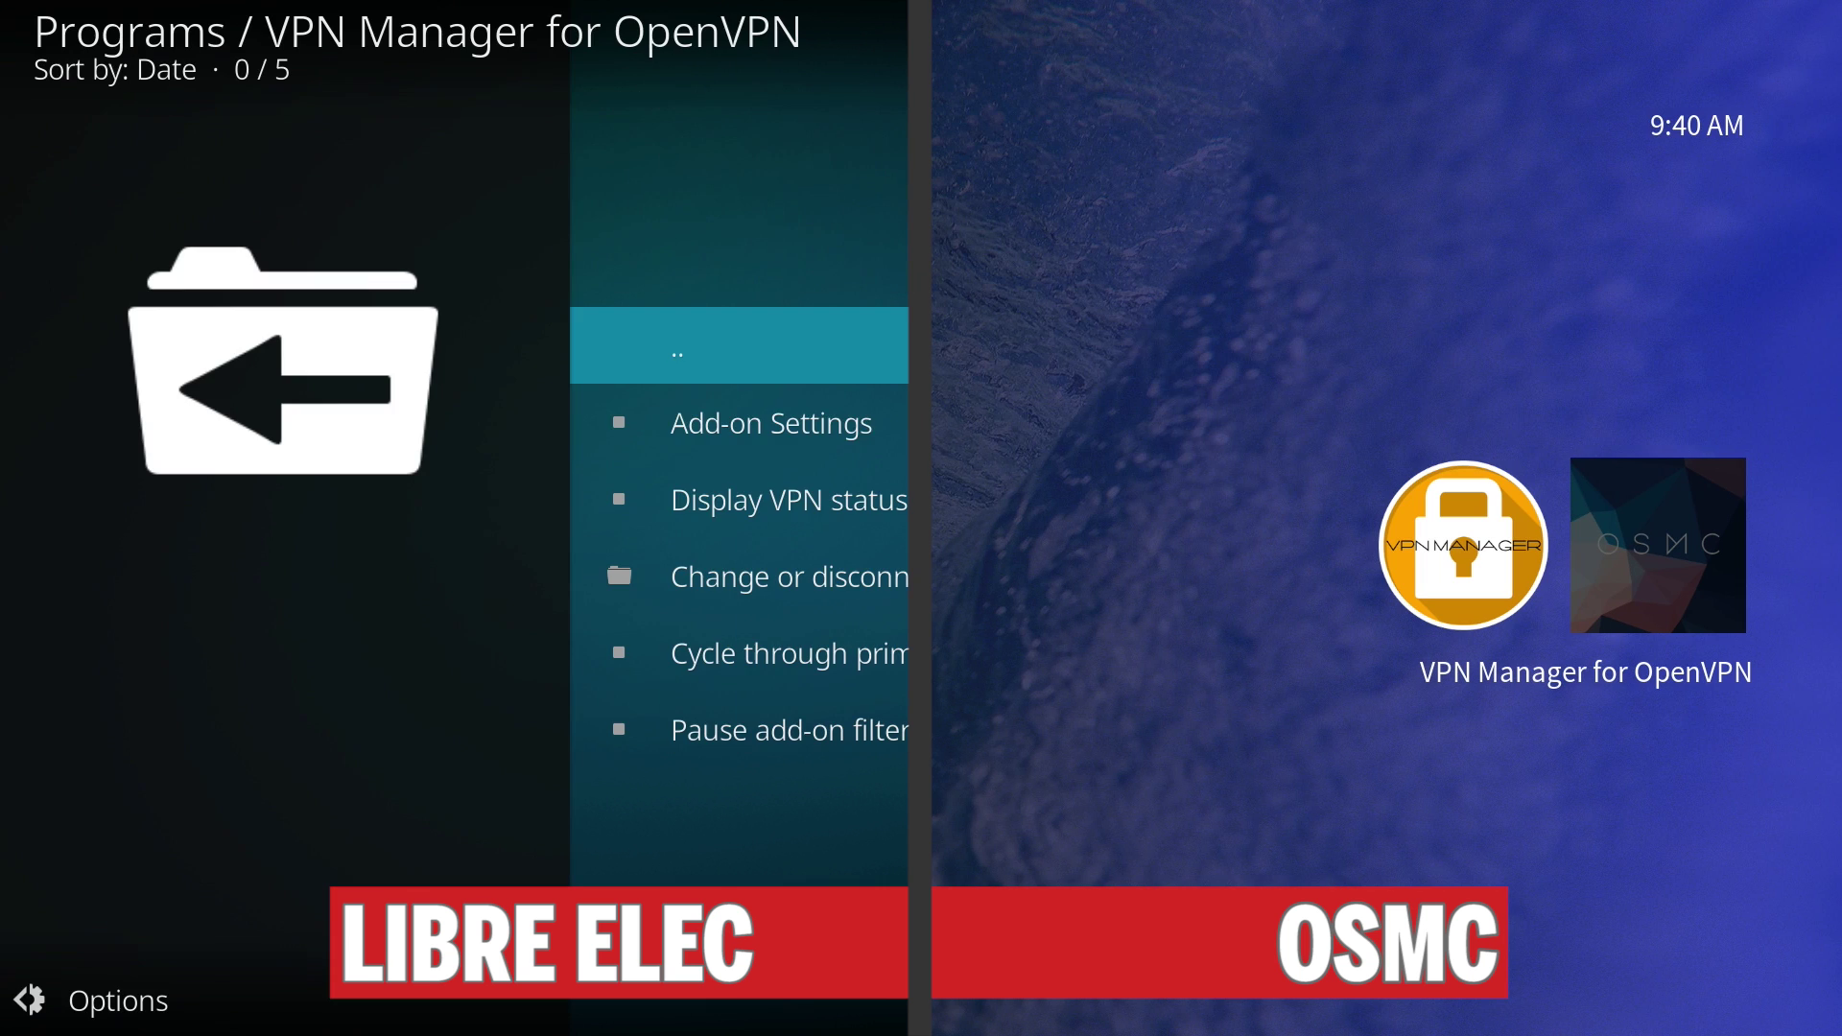
pyautogui.press('Return')
# Run the VPN Manager set up wizard and pick Private Internet Access as the provider.
pyautogui.press('Down')
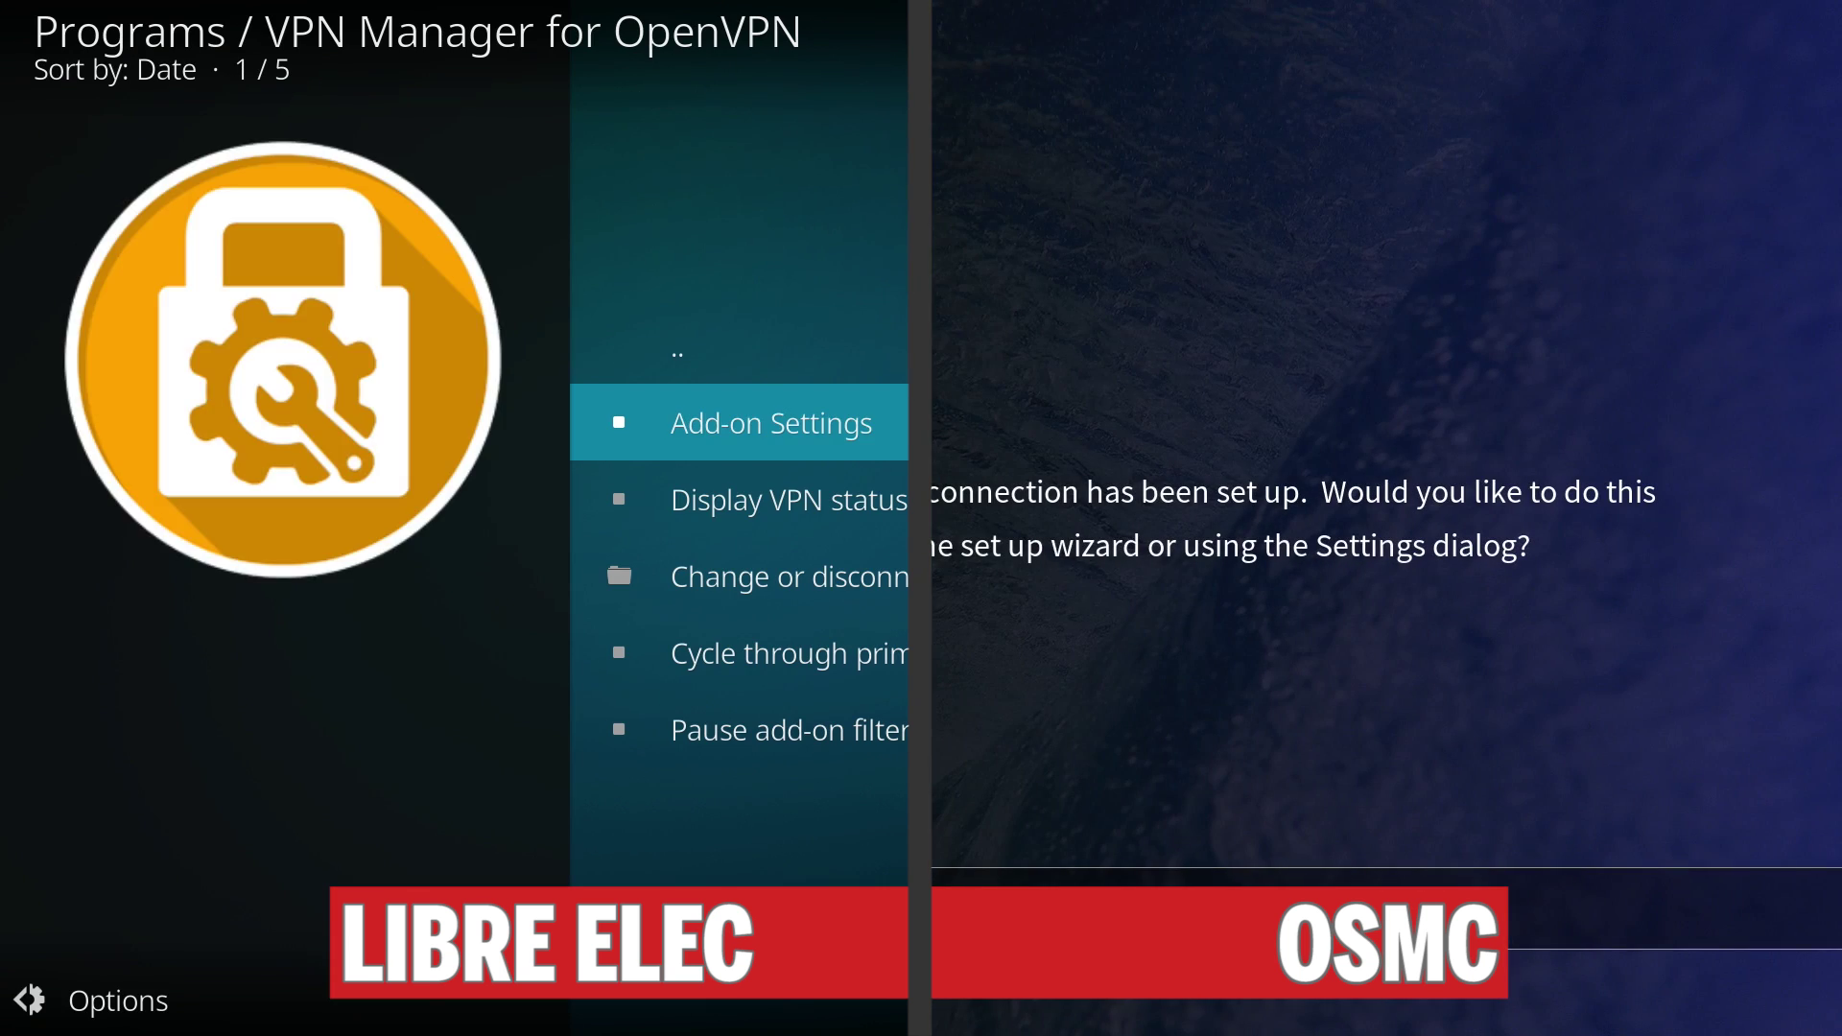
pyautogui.press('Return')
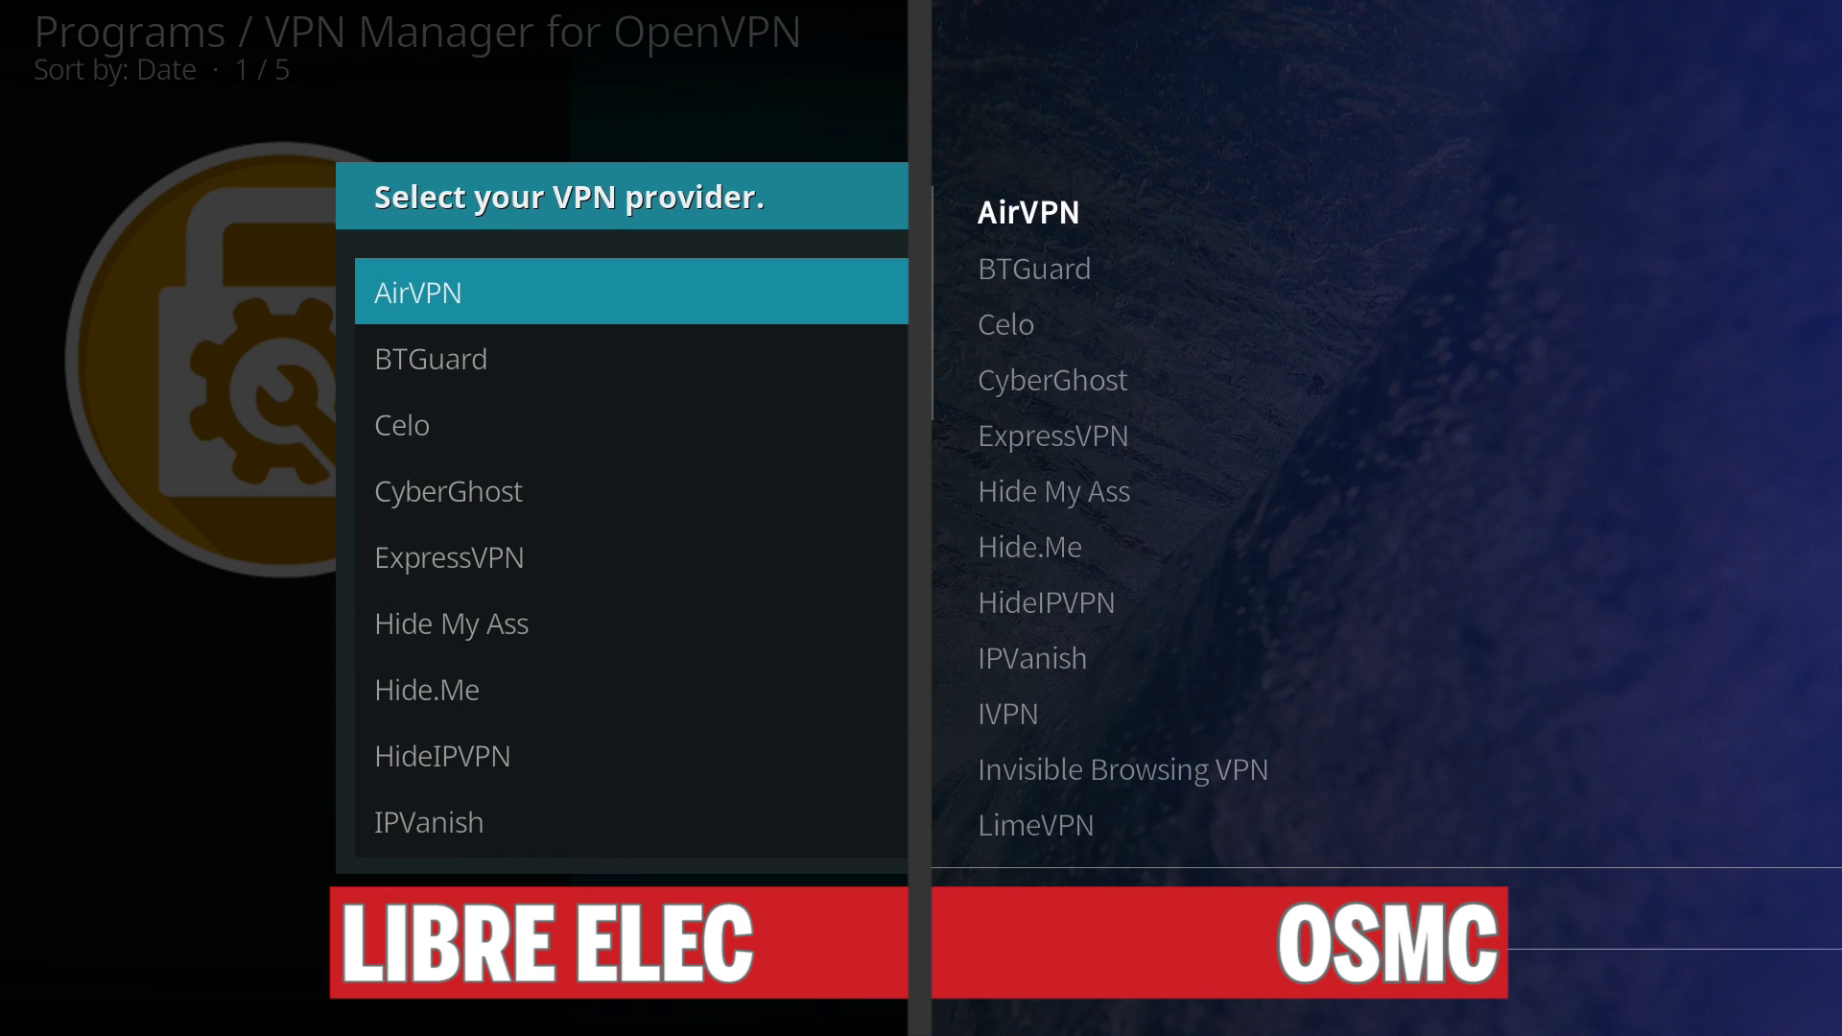
pyautogui.press('Down')
pyautogui.press('Down')
pyautogui.press('Down')
pyautogui.press('Down')
pyautogui.press('Down')
pyautogui.press('Down')
pyautogui.press('Down')
pyautogui.press('Down')
pyautogui.press('Down')
pyautogui.press('Down')
pyautogui.press('Down')
pyautogui.press('Down')
pyautogui.press('Down')
pyautogui.press('Down')
pyautogui.press('Down')
pyautogui.press('Down')
pyautogui.press('Down')
pyautogui.press('Down')
pyautogui.press('Down')
pyautogui.press('Up')
pyautogui.press('Up')
pyautogui.press('Up')
pyautogui.press('Up')
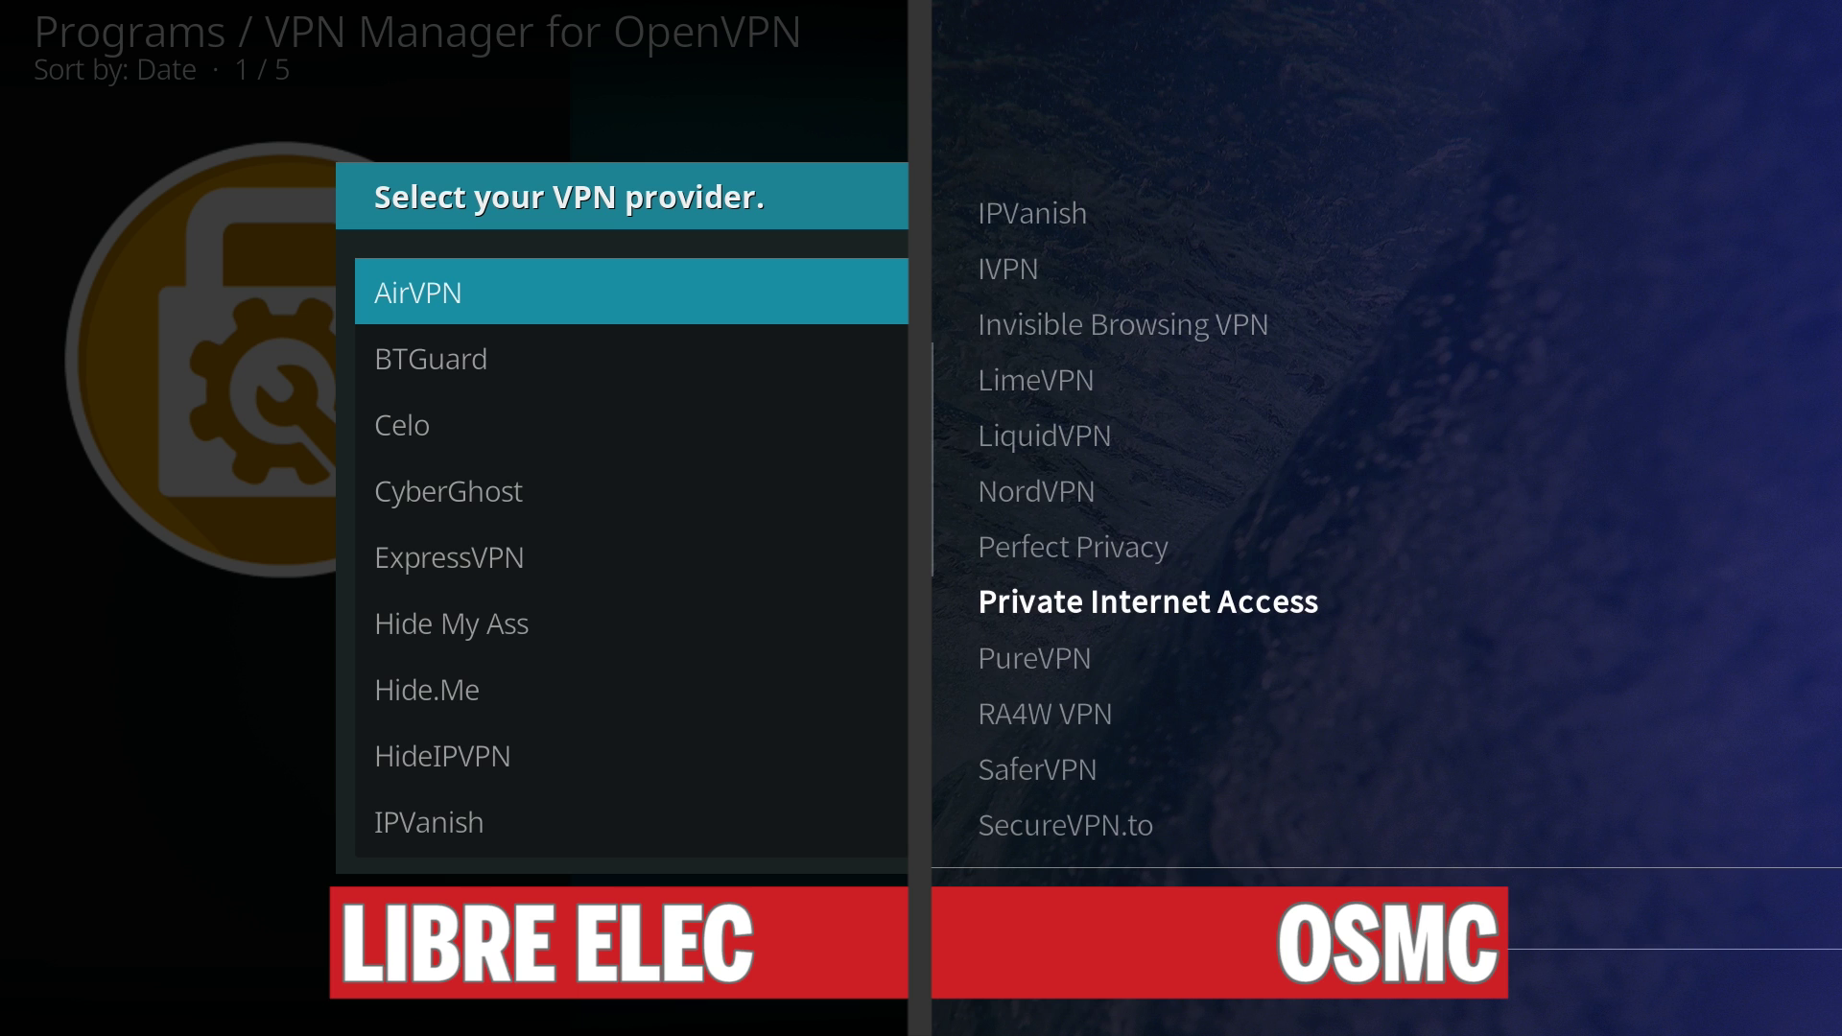
pyautogui.press('Up')
pyautogui.press('Up')
pyautogui.press('Up')
pyautogui.press('Up')
pyautogui.press('Up')
pyautogui.press('Up')
pyautogui.press('Up')
pyautogui.press('Up')
pyautogui.press('Up')
pyautogui.press('Up')
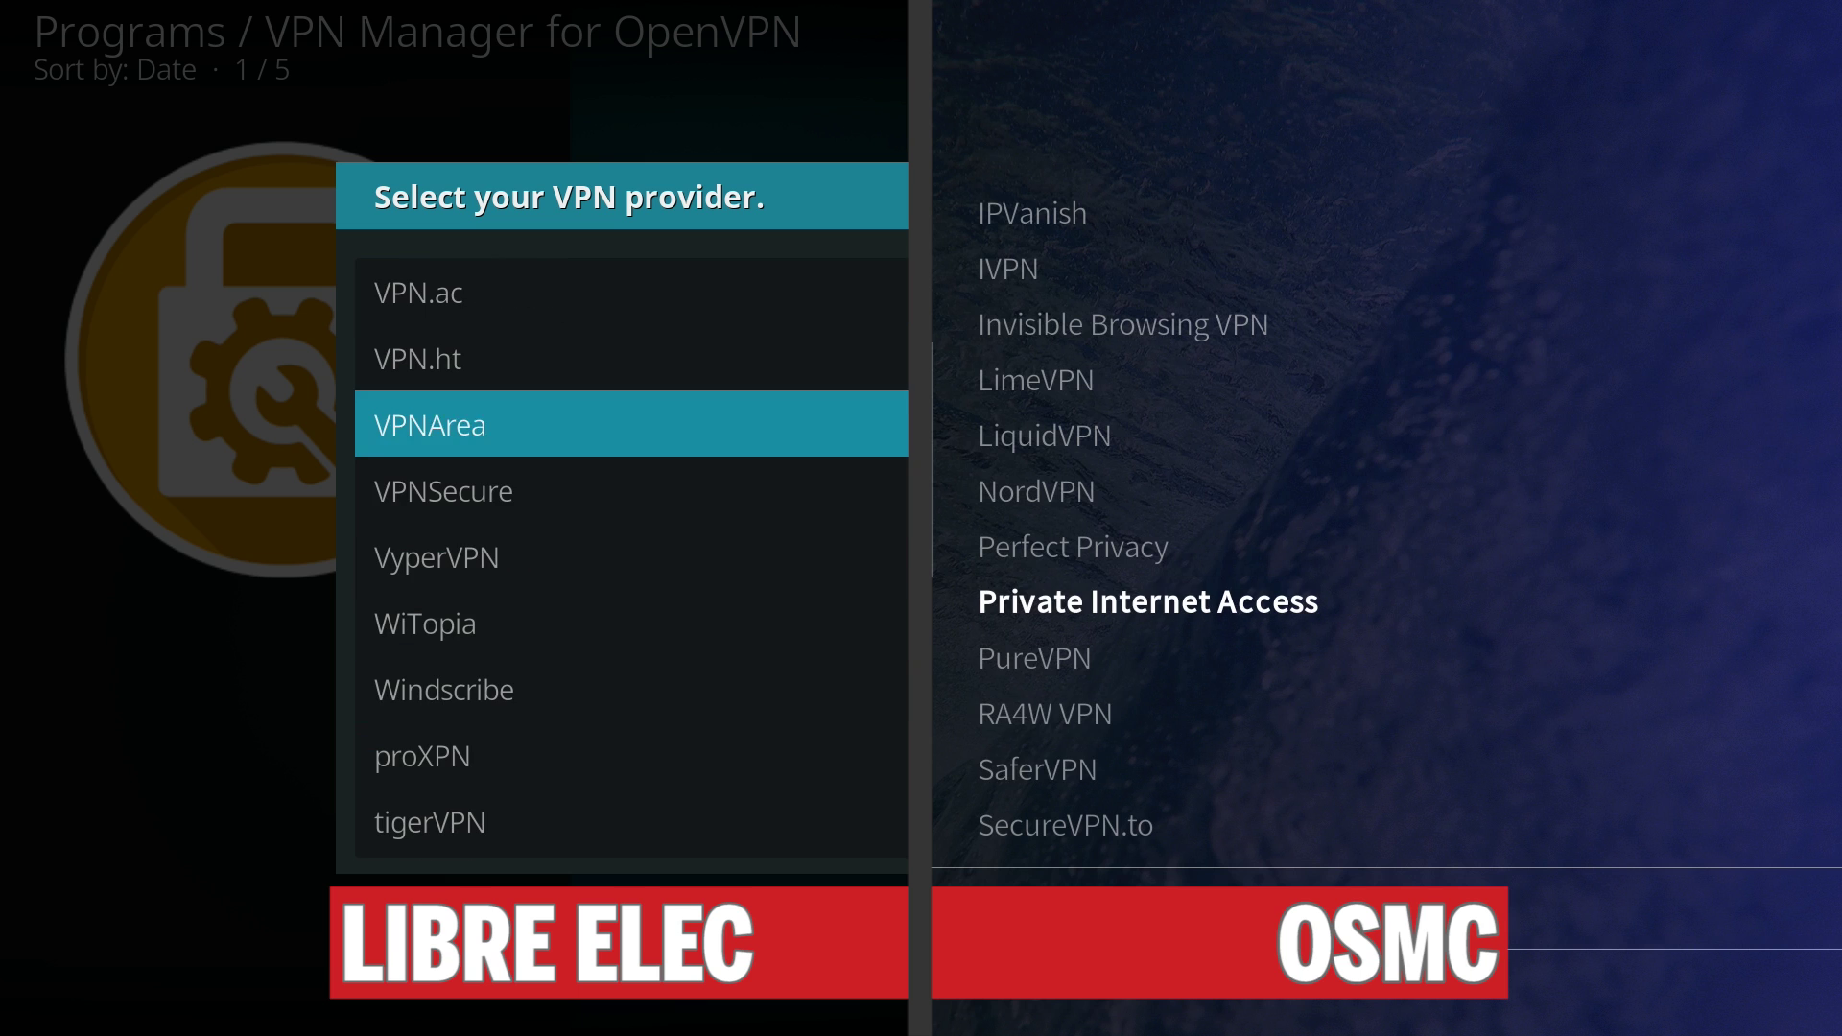
pyautogui.press('Up')
pyautogui.press('Up')
pyautogui.press('Up')
pyautogui.press('Up')
pyautogui.press('Up')
pyautogui.press('Up')
pyautogui.press('Up')
pyautogui.press('Up')
pyautogui.press('Up')
pyautogui.press('Up')
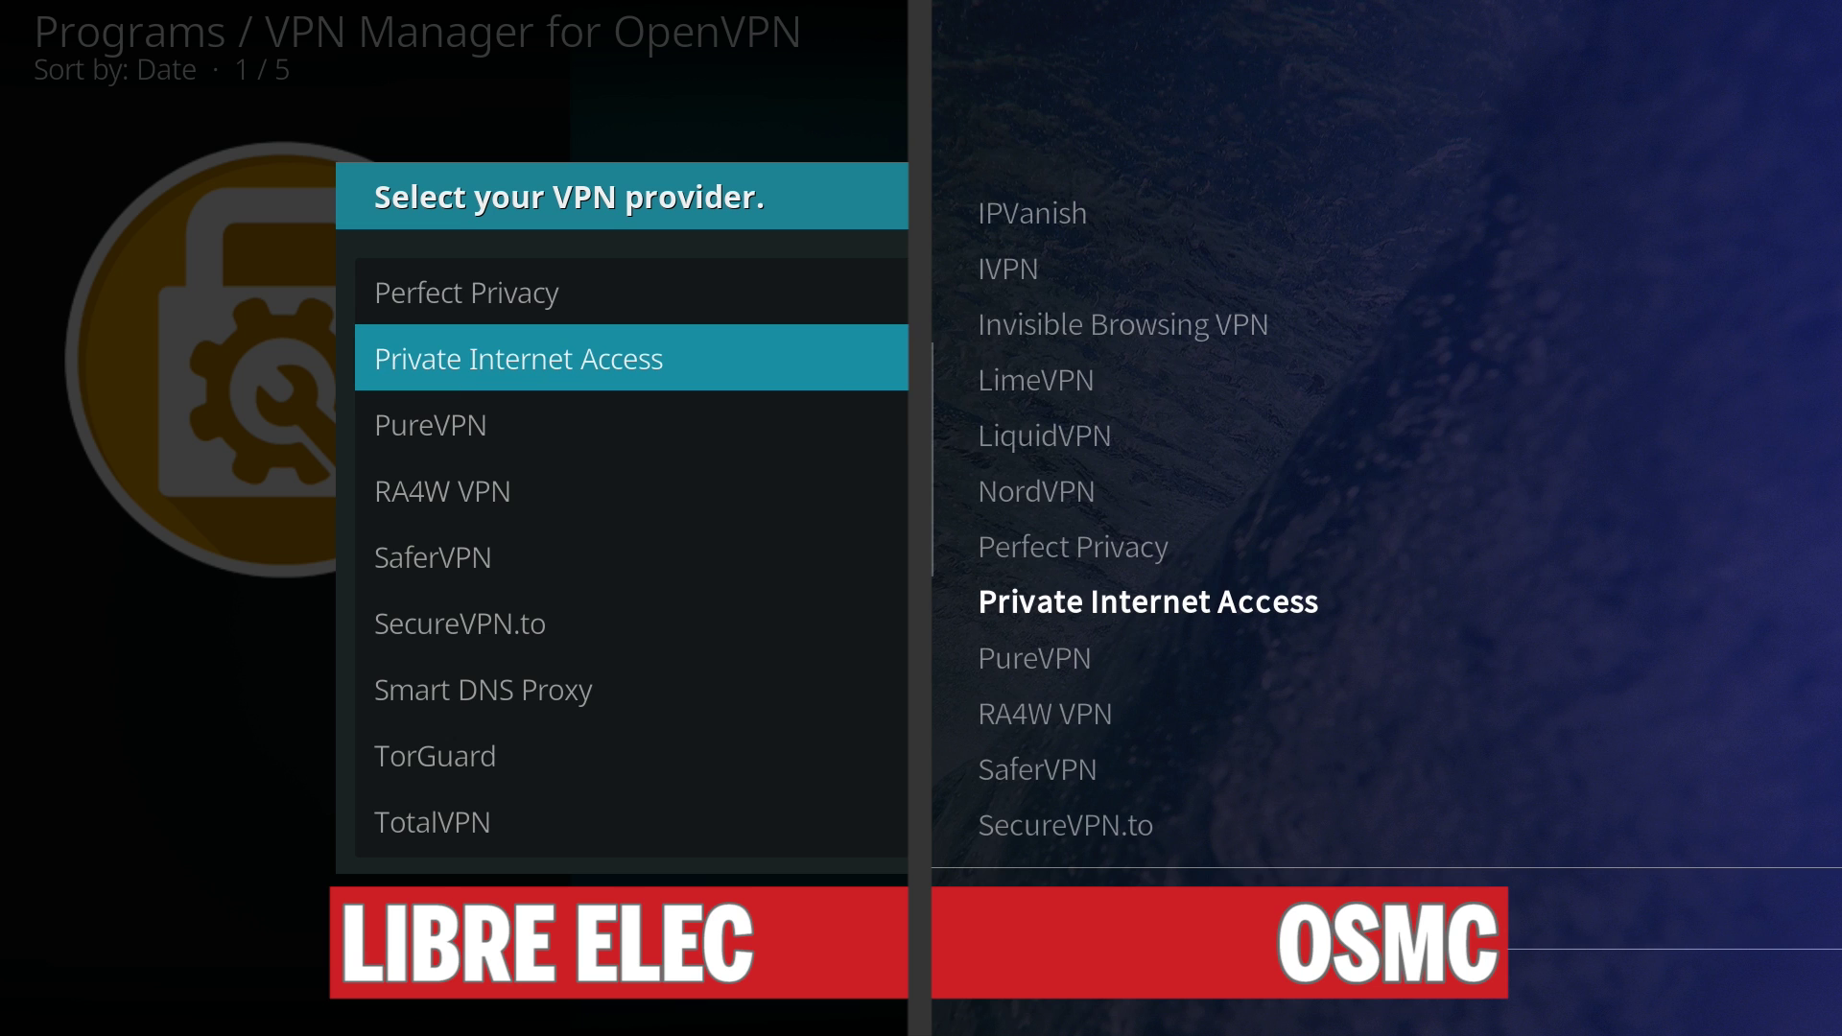
pyautogui.press('Return')
# Enter the Private Internet Access username and password, then confirm to start connecting.
pyautogui.write('x42')
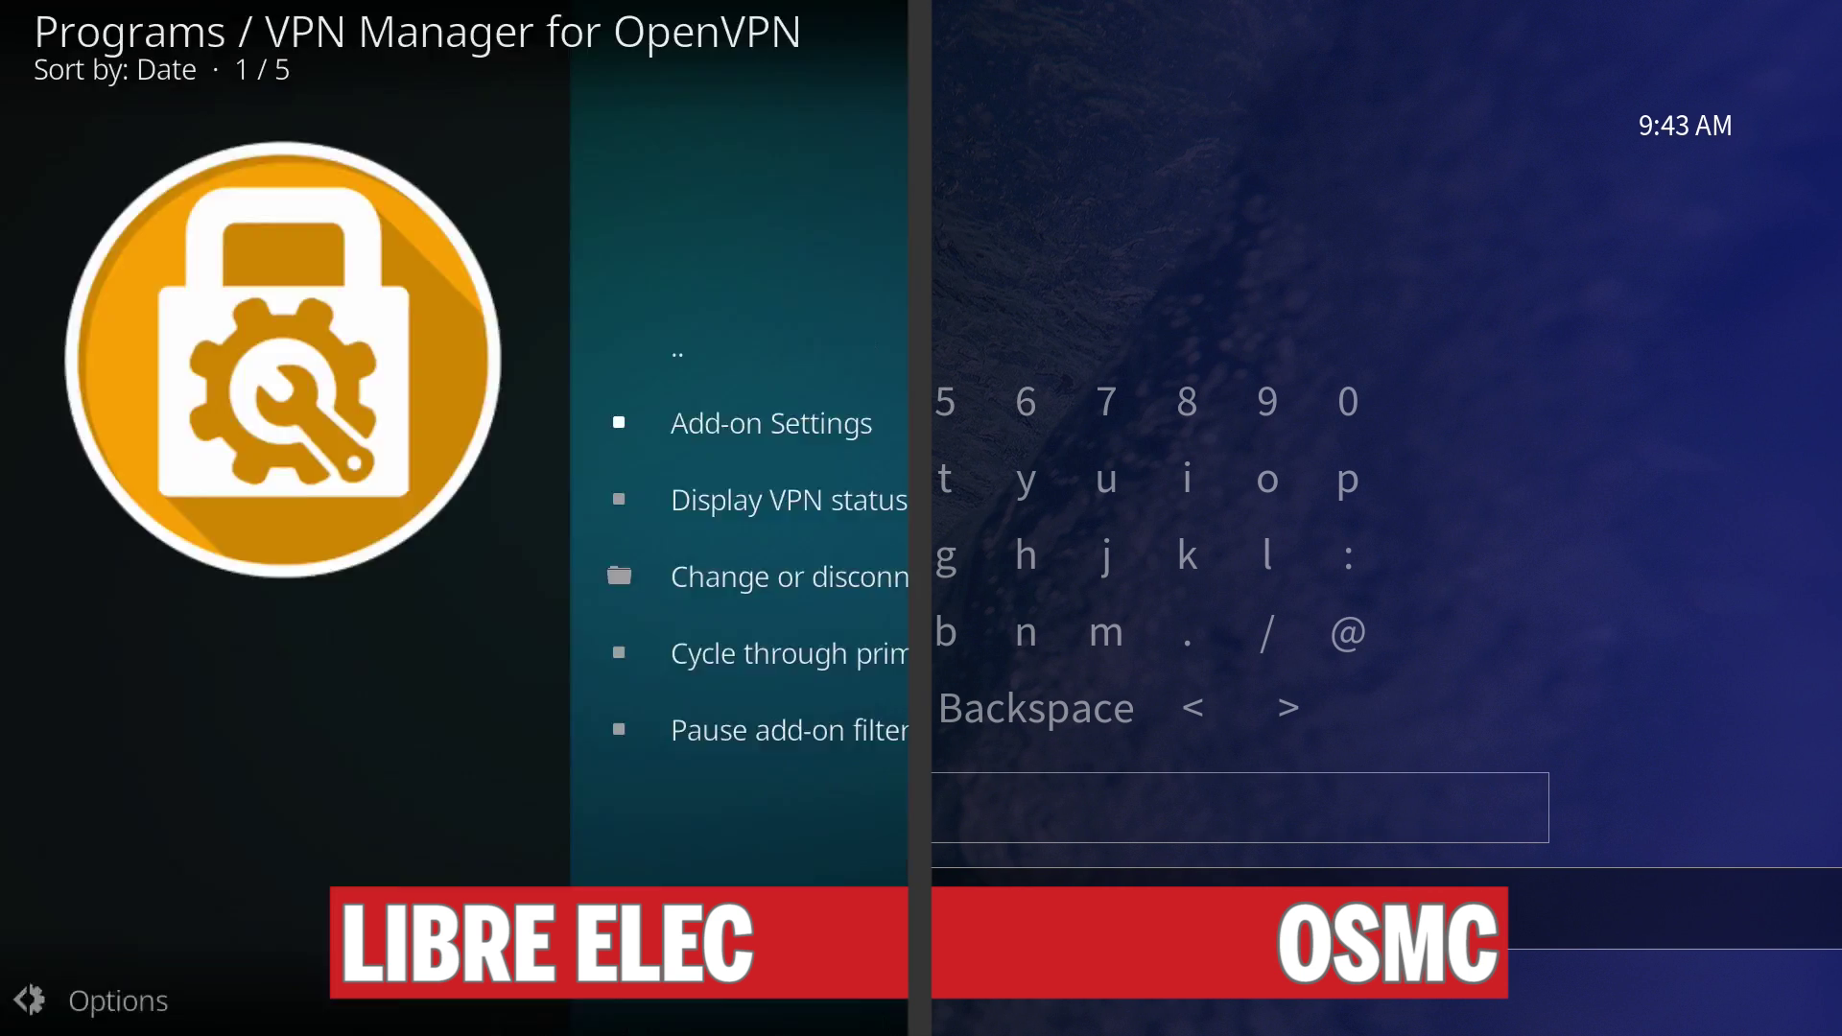
pyautogui.write('x')
pyautogui.write('*******')
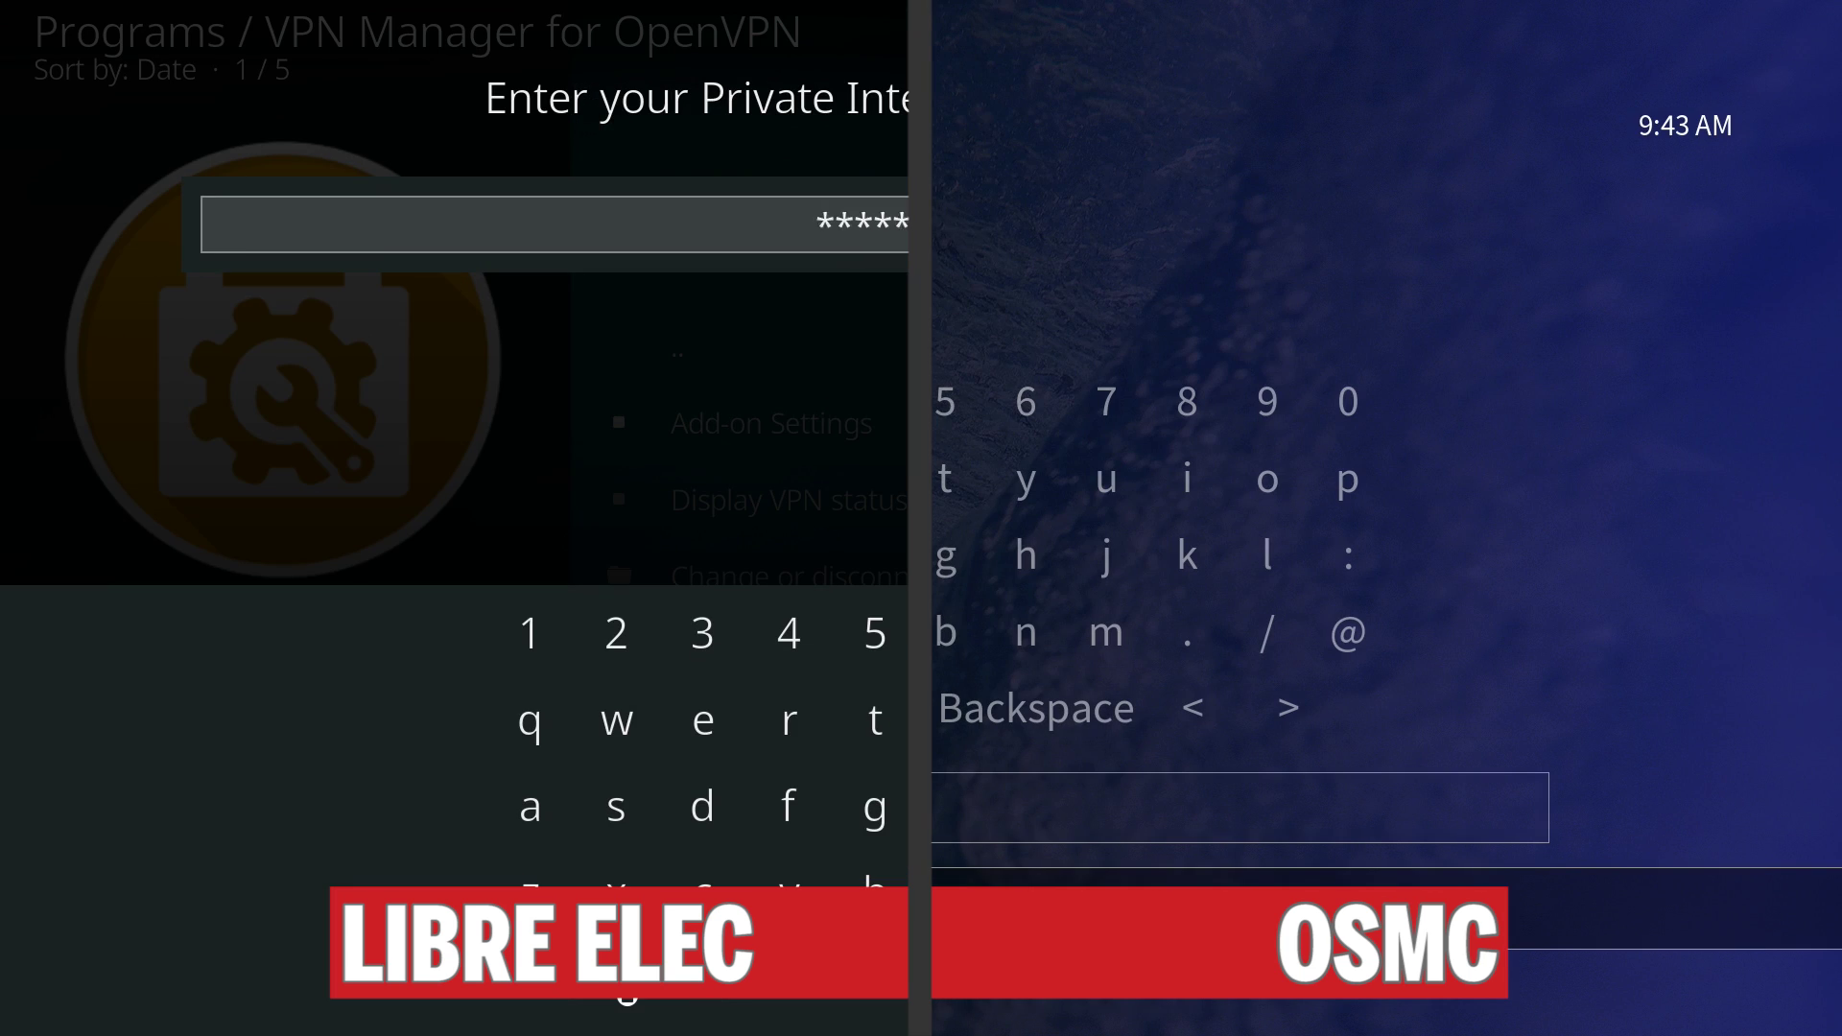
pyautogui.press('Return')
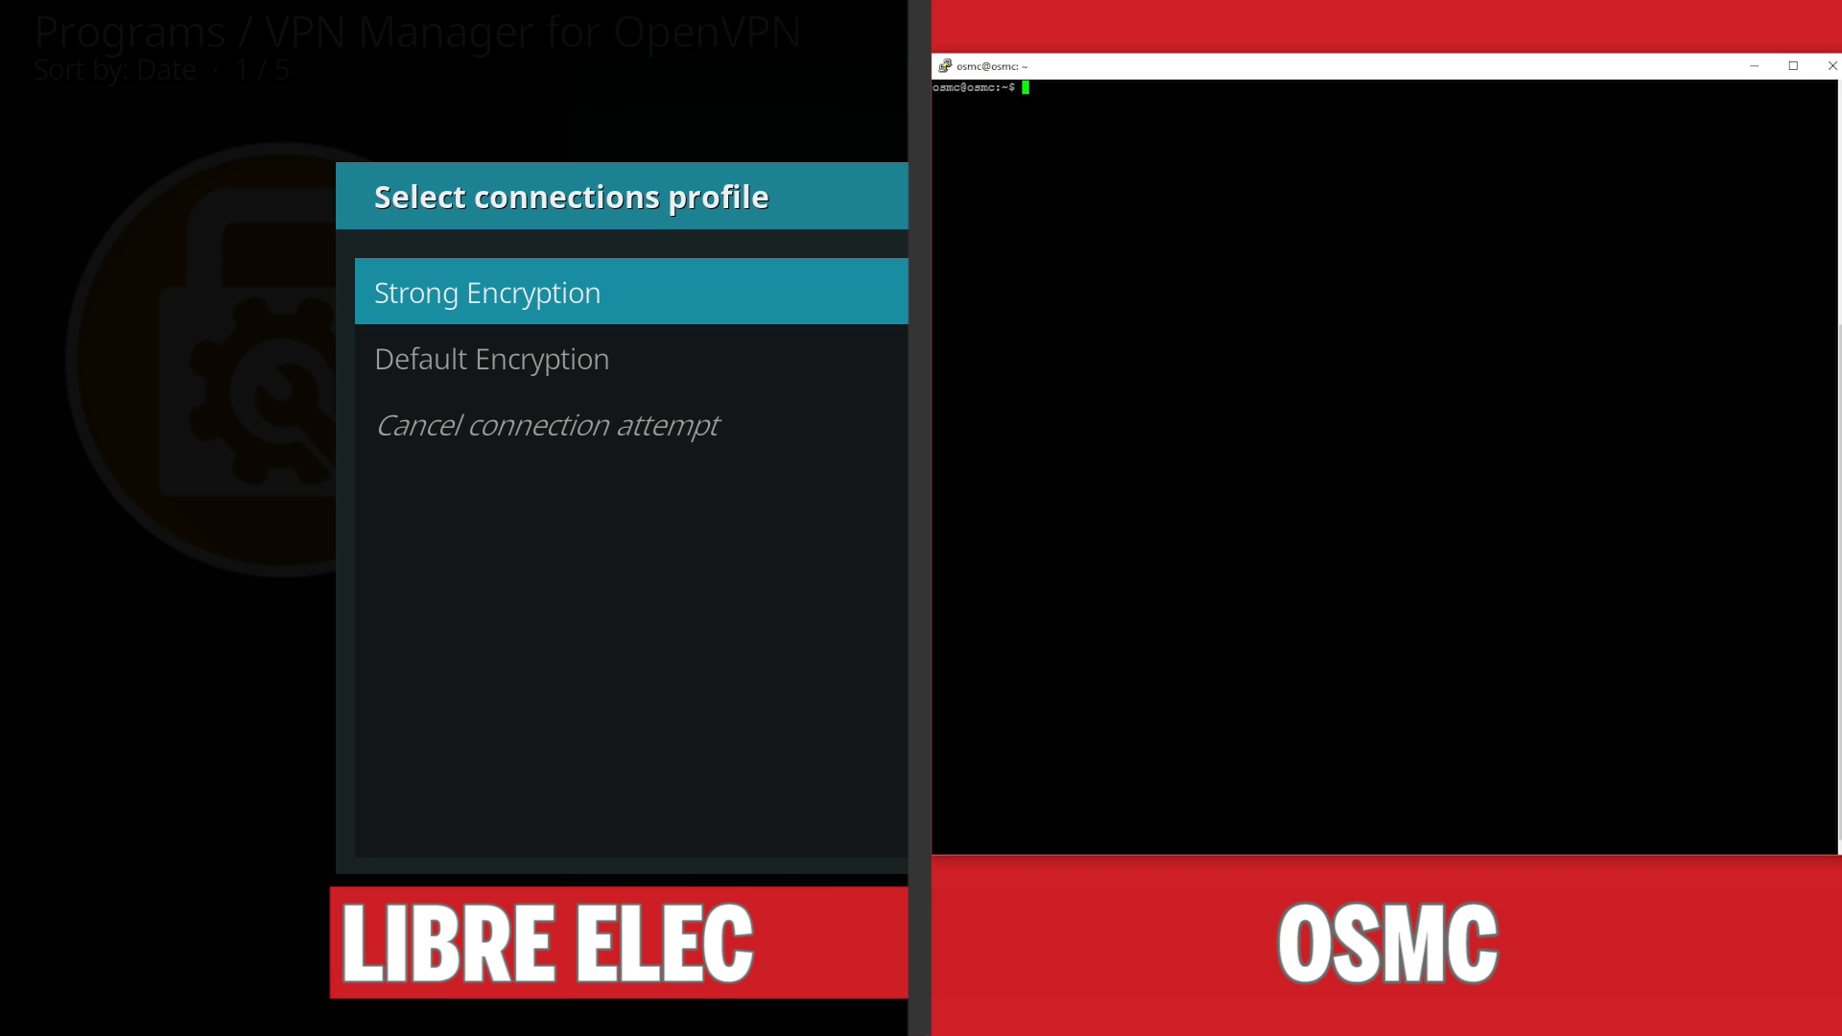
# Install openvpn on OSMC with sudo apt-get install, confirming with y.
pyautogui.write('sudo ap')
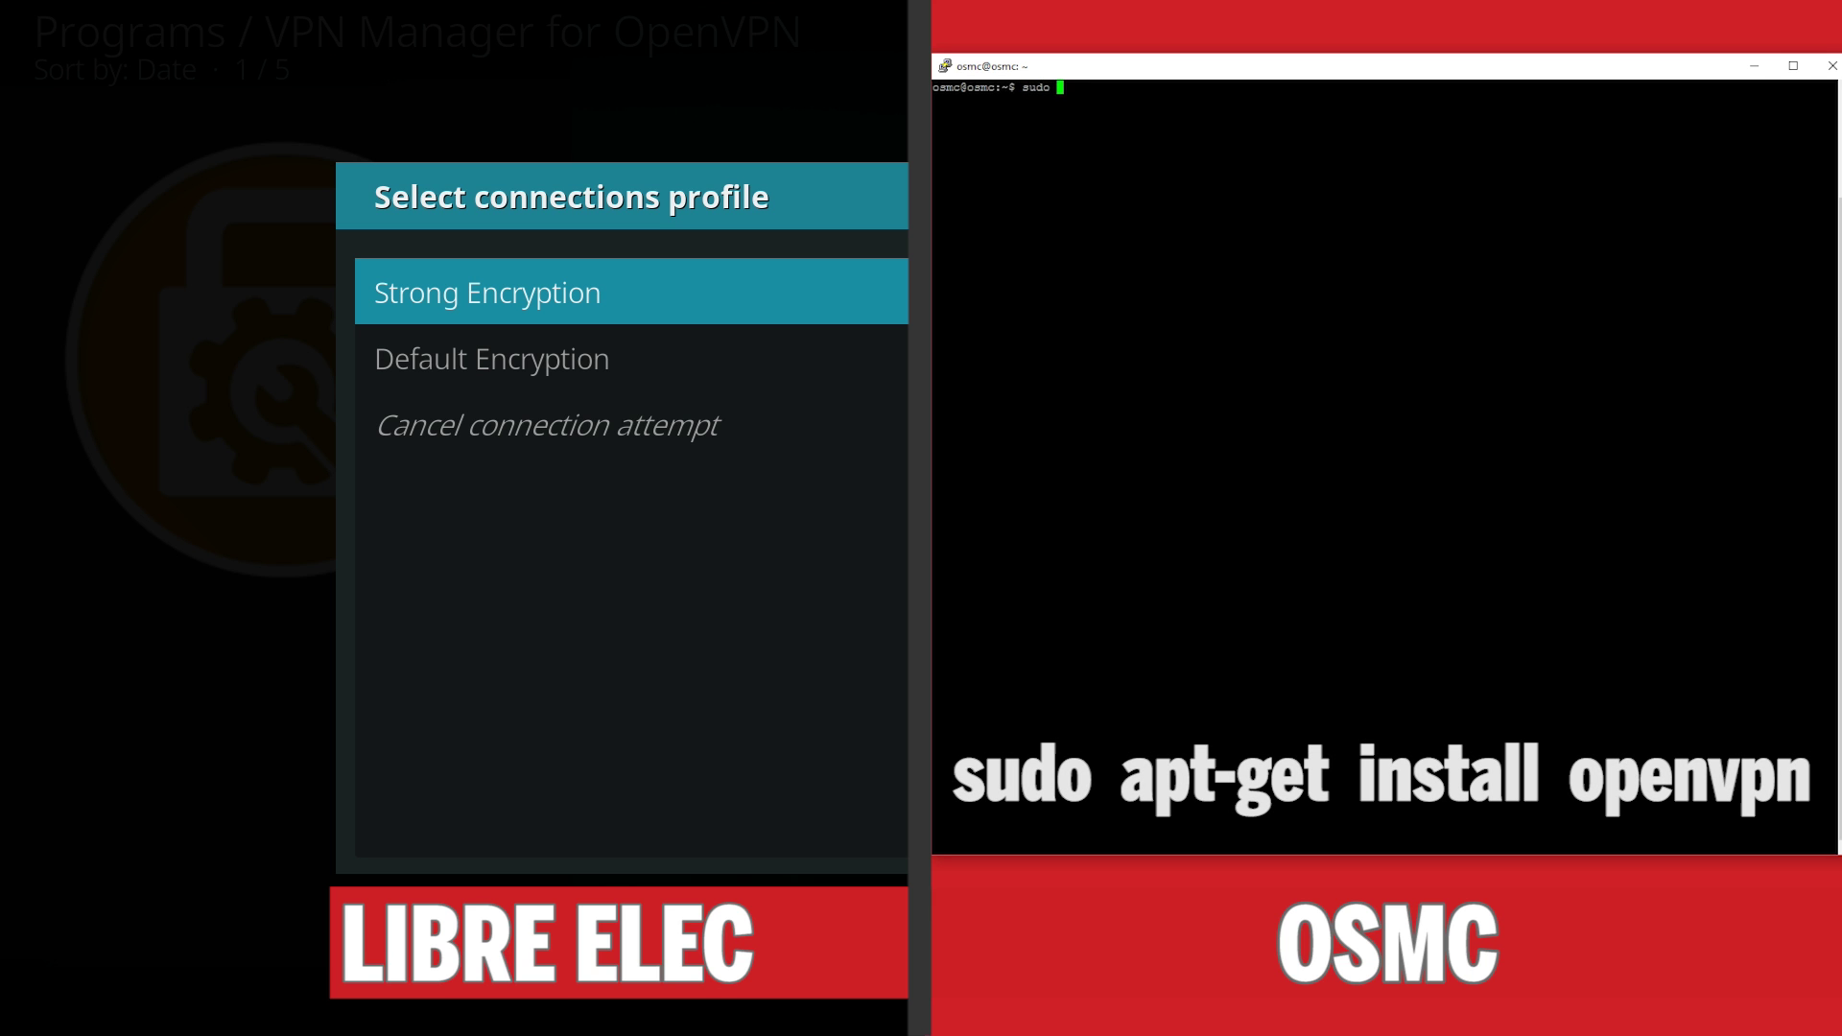
pyautogui.write('t-get instal')
pyautogui.write('l open')
pyautogui.write('c')
pyautogui.write('pn')
pyautogui.press('Return')
pyautogui.write('y')
pyautogui.press('Return')
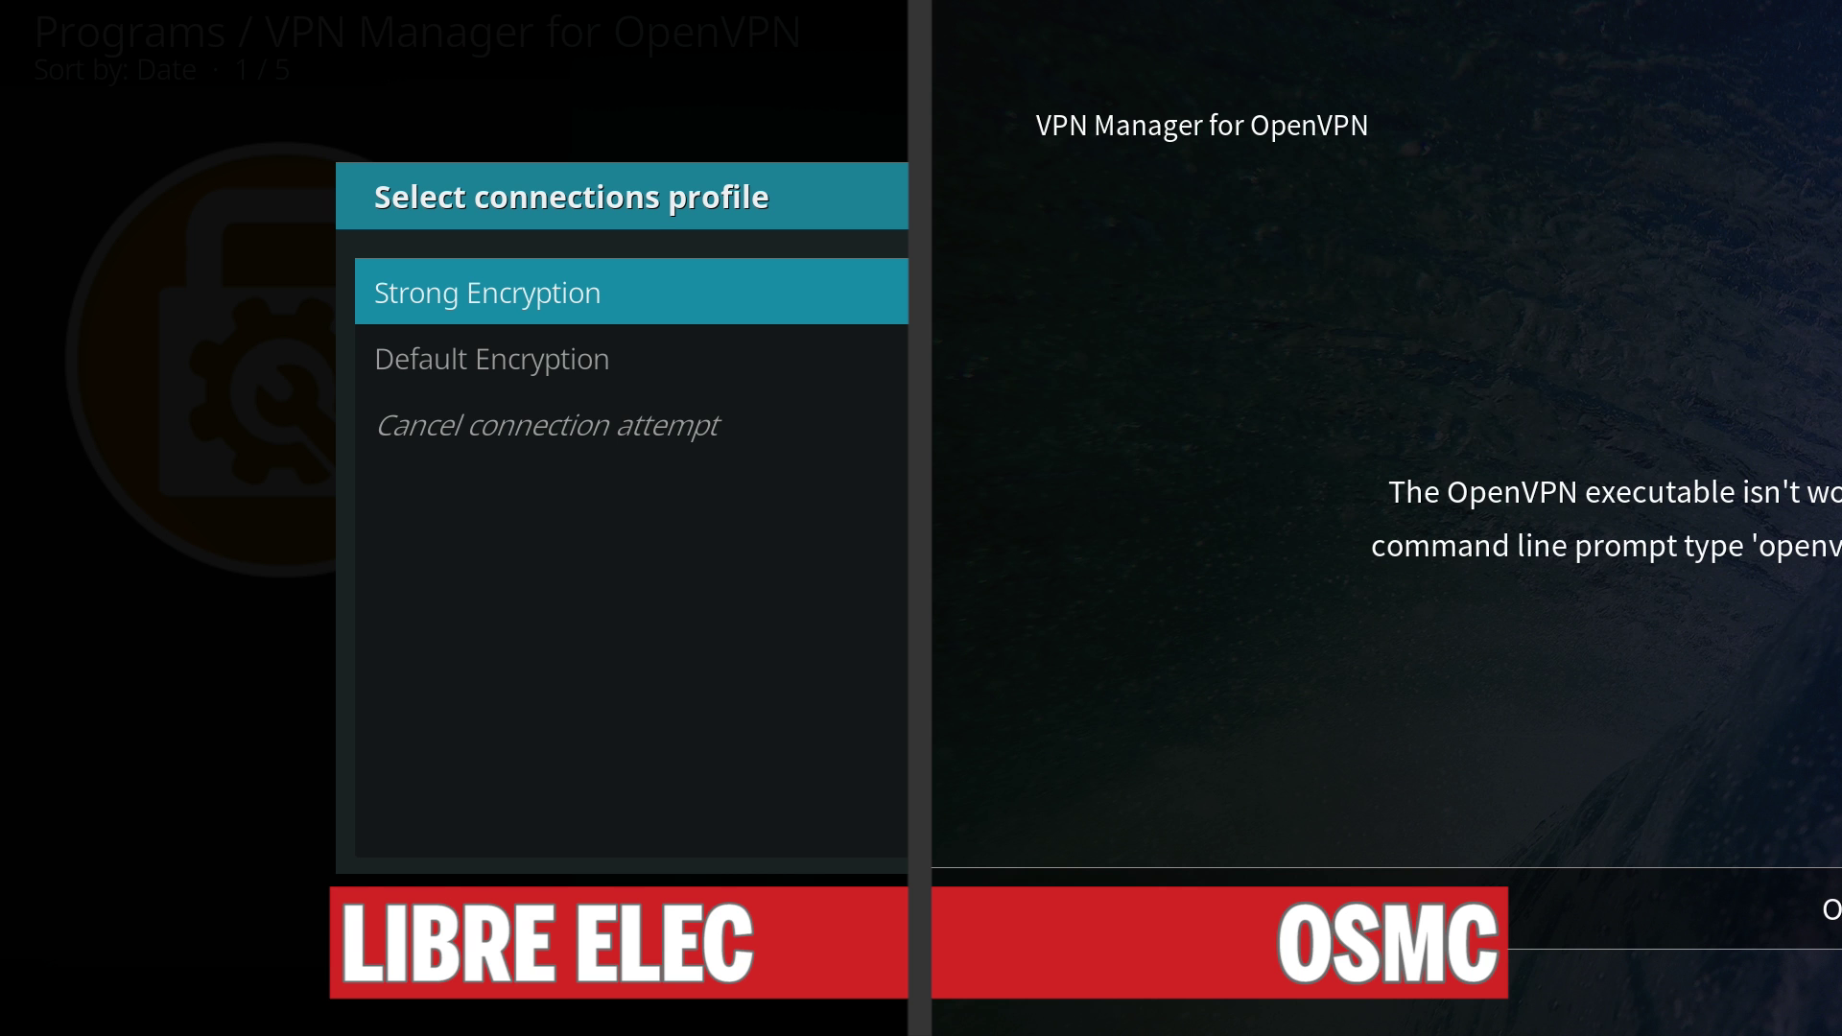
# Dismiss the OpenVPN errors, check the VPN connections settings and retry connecting on OSMC.
pyautogui.press('Return')
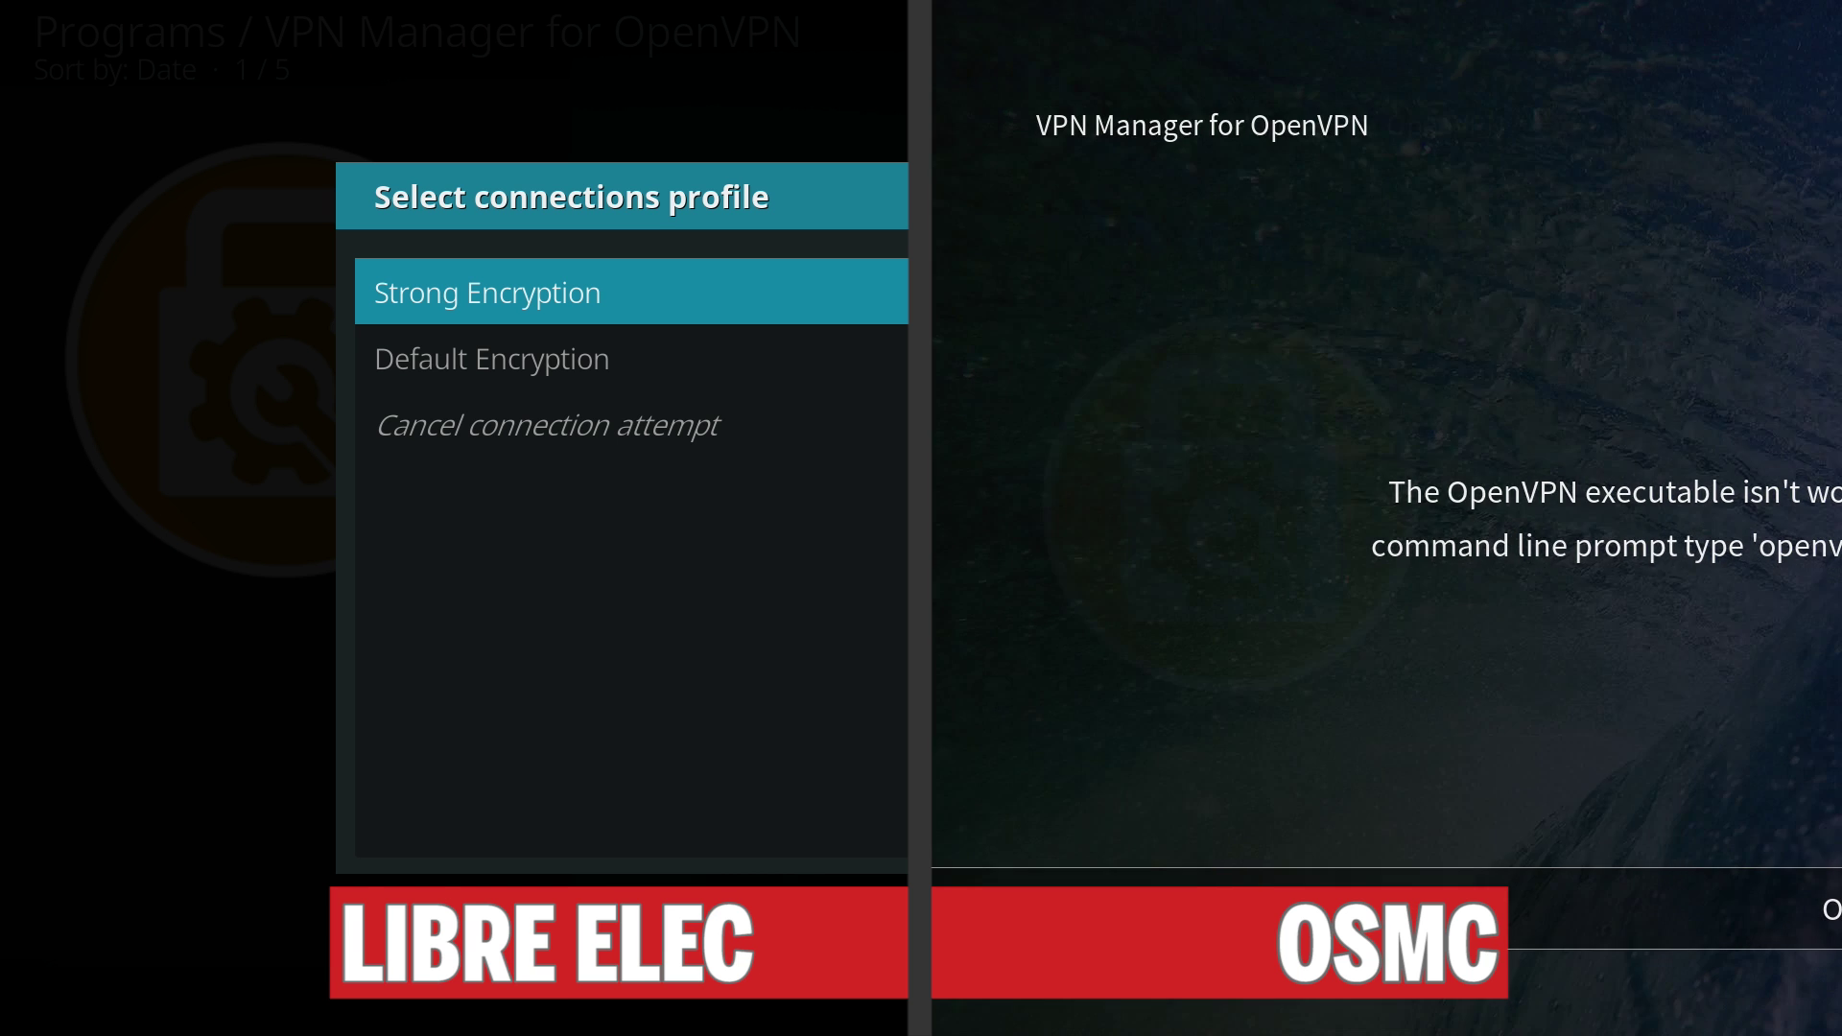
pyautogui.press('Return')
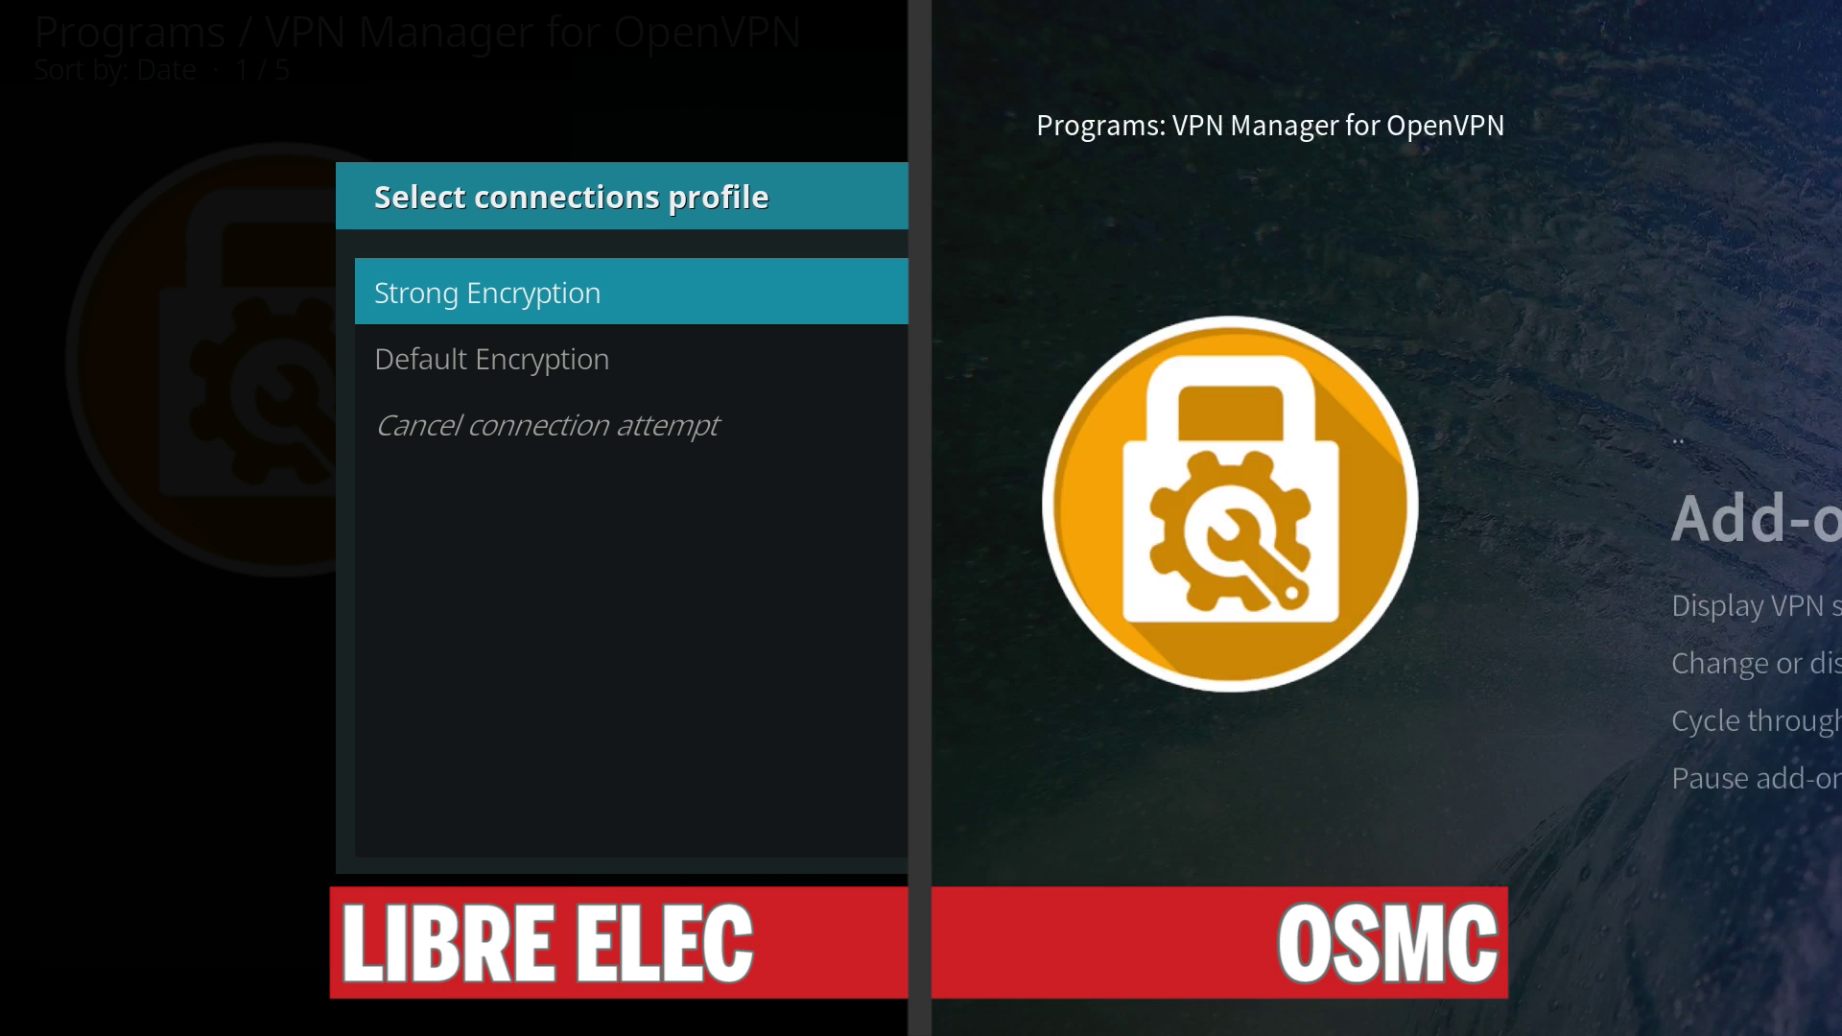
pyautogui.click(1172, 314)
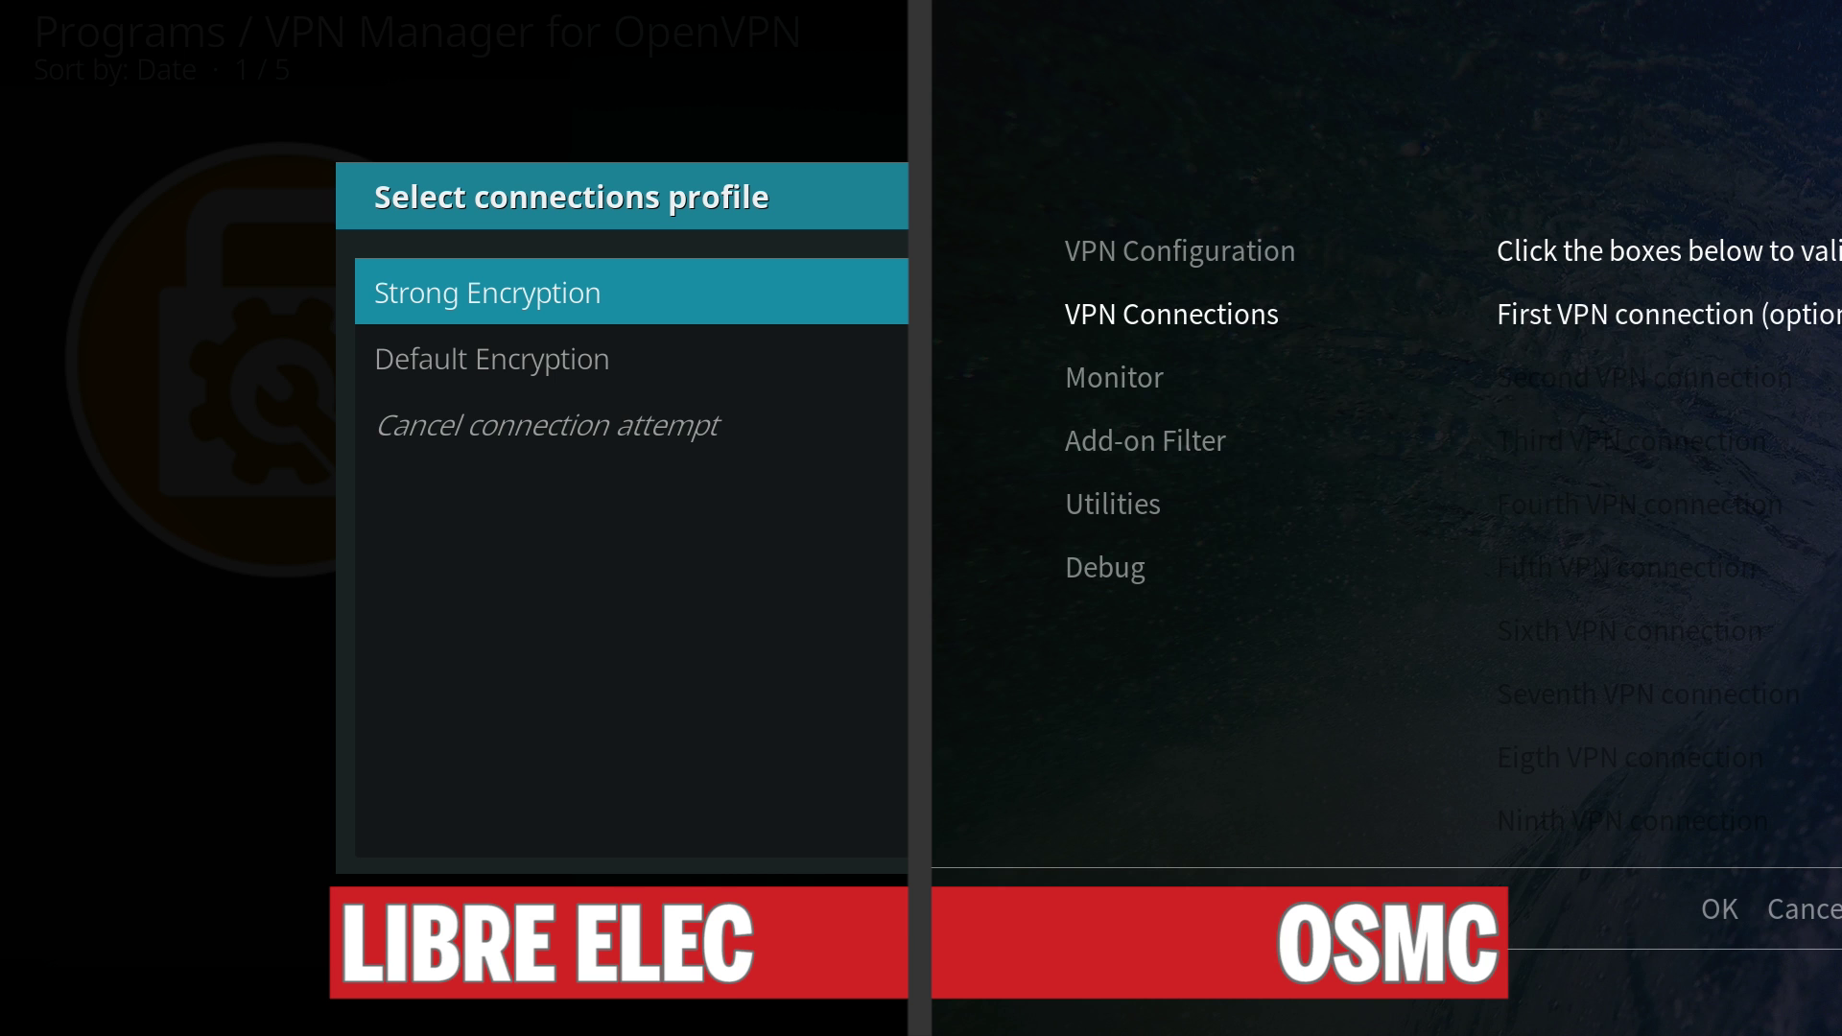
pyautogui.press('Return')
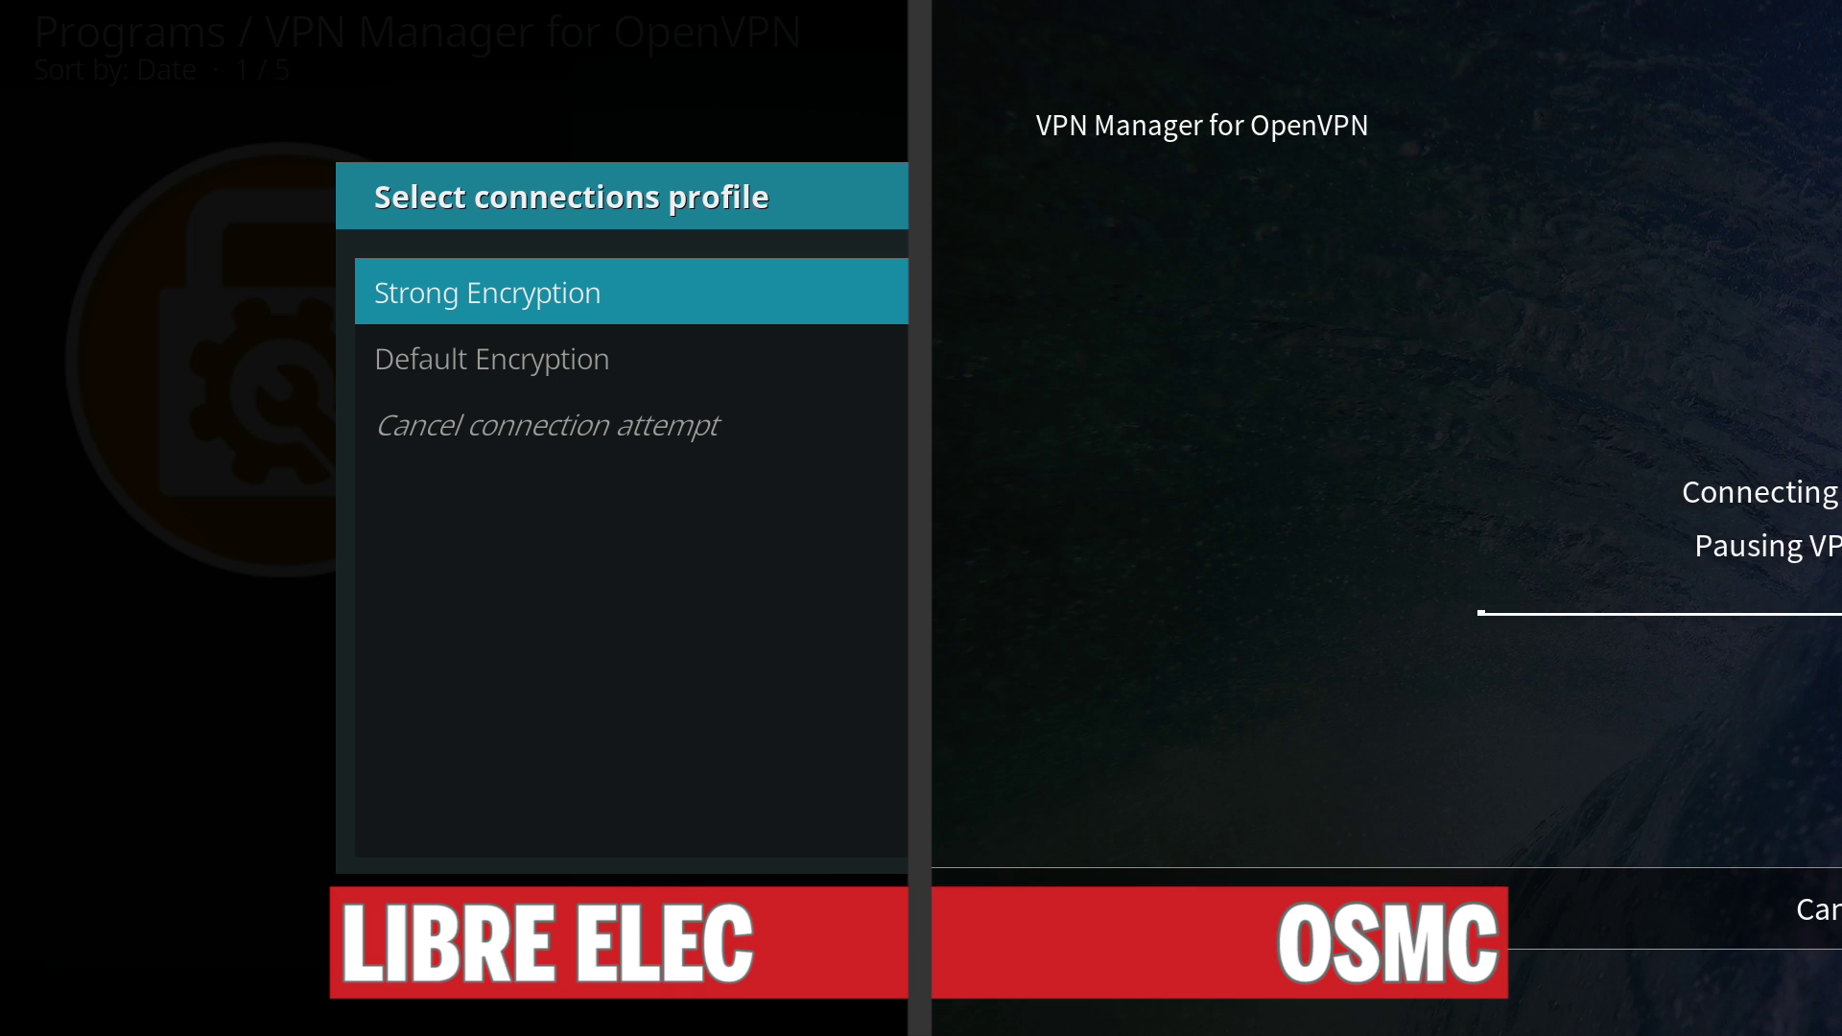
pyautogui.press('Return')
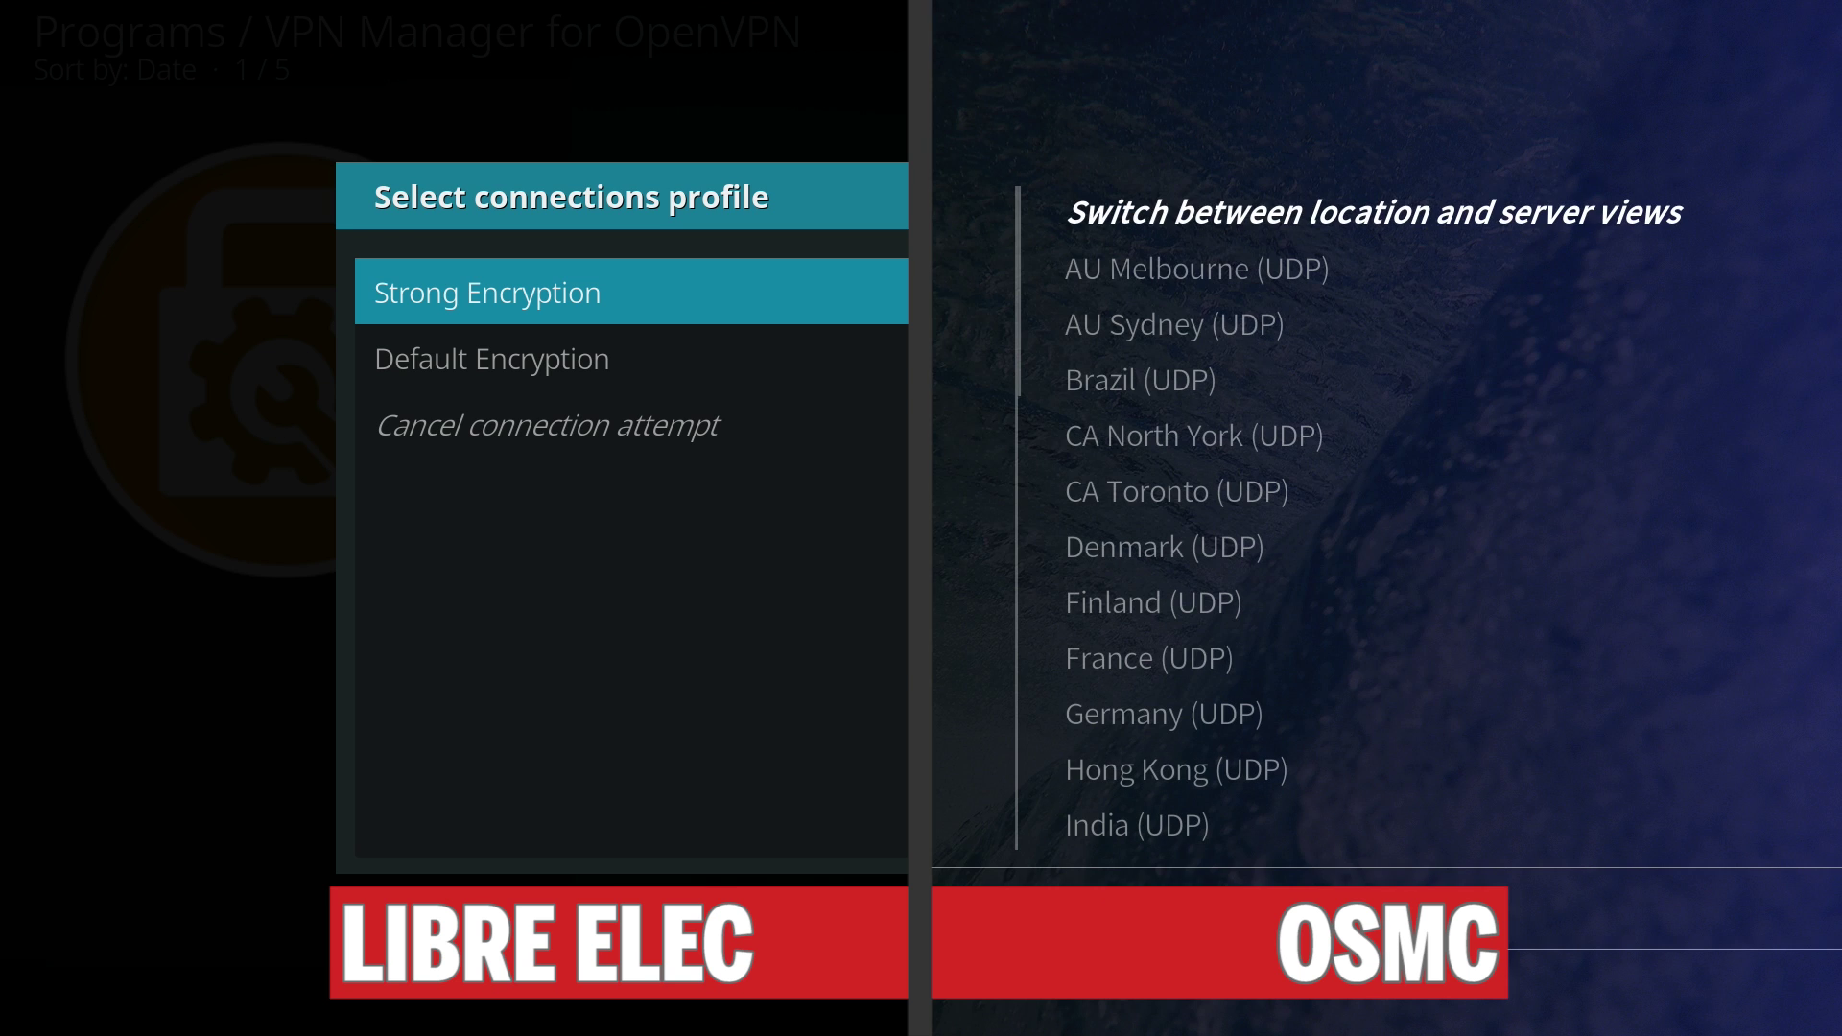
# Choose Strong Encryption and connect LibreELEC via US West (UDP).
pyautogui.press('Return')
pyautogui.press('Up')
pyautogui.press('Down')
pyautogui.press('Up')
pyautogui.press('Down')
pyautogui.press('Down')
pyautogui.press('Down')
pyautogui.press('Down')
pyautogui.press('Down')
pyautogui.press('Down')
pyautogui.press('Down')
pyautogui.press('Down')
pyautogui.press('Down')
pyautogui.press('Down')
pyautogui.press('Down')
pyautogui.press('Down')
pyautogui.press('Down')
pyautogui.press('Down')
pyautogui.press('Down')
pyautogui.press('Down')
pyautogui.press('Down')
pyautogui.press('Down')
pyautogui.press('Down')
pyautogui.press('Down')
pyautogui.press('Down')
pyautogui.press('Down')
pyautogui.press('Down')
pyautogui.press('Down')
pyautogui.press('Down')
pyautogui.press('Down')
pyautogui.press('Down')
pyautogui.press('Down')
pyautogui.press('Down')
pyautogui.press('Down')
pyautogui.press('Down')
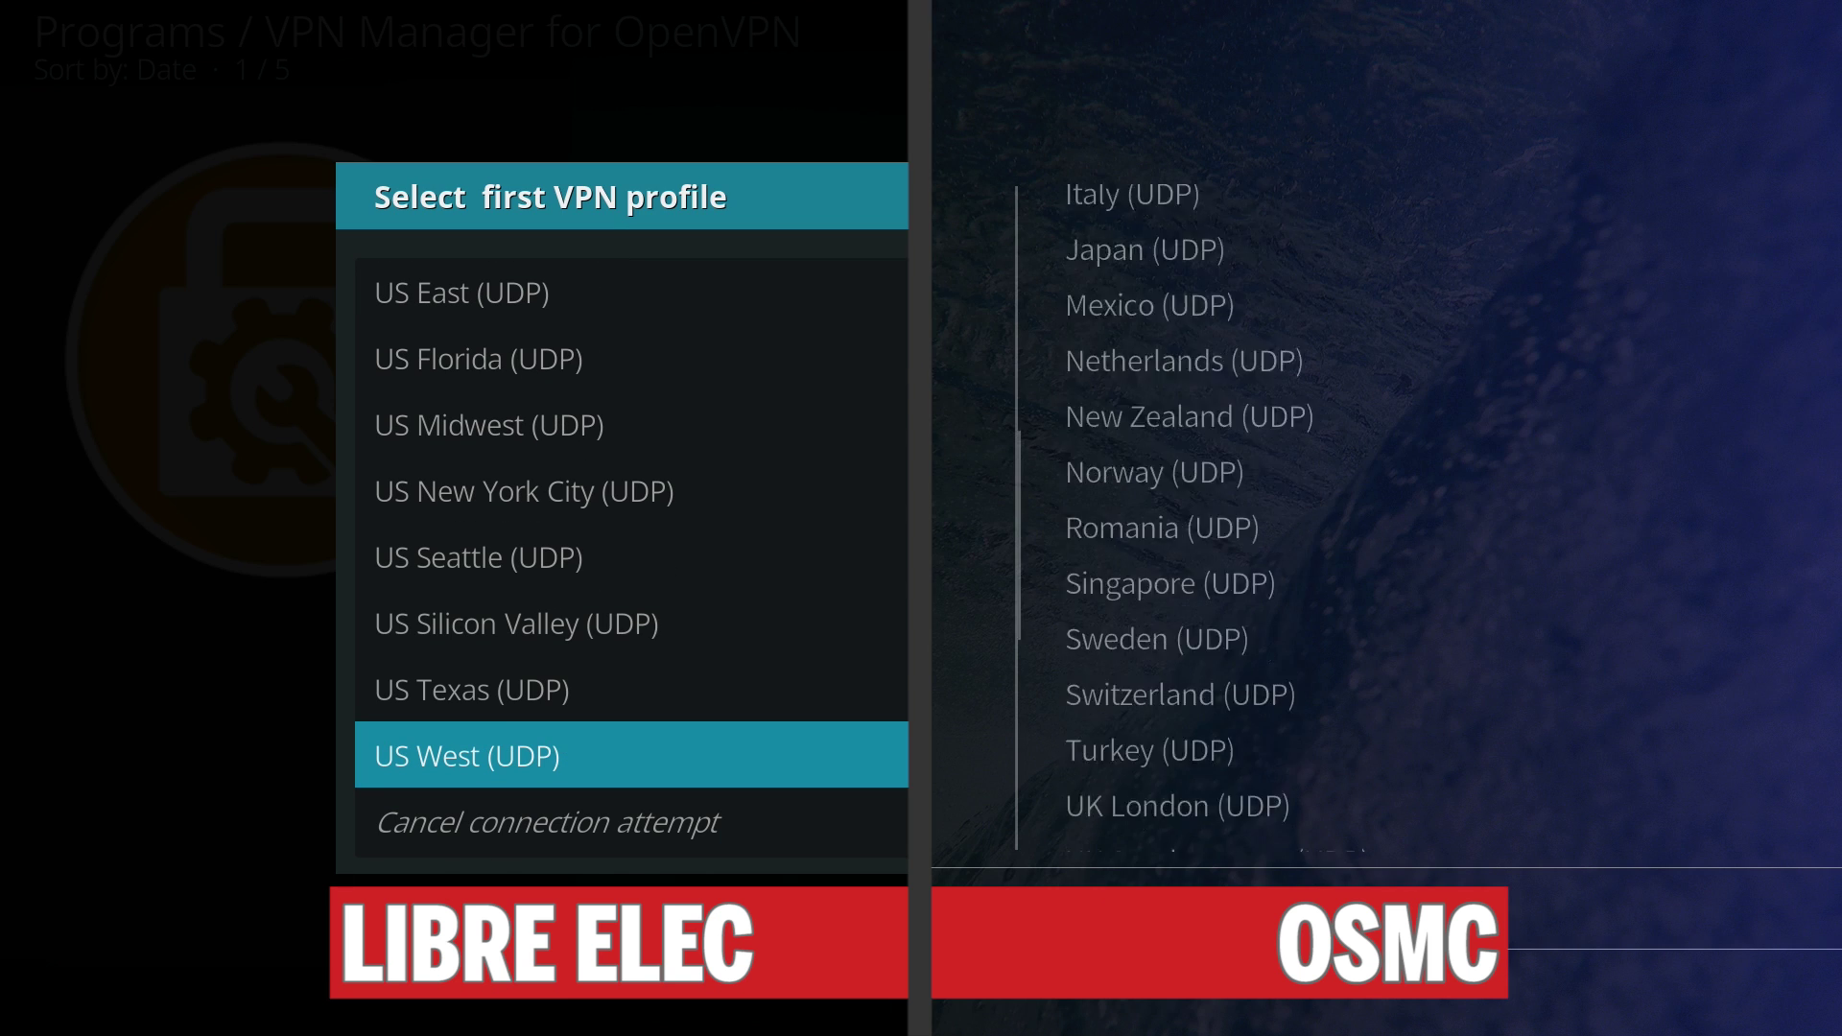
pyautogui.press('Return')
# Connect OSMC via US Silicon Valley (UDP) and dismiss the success message.
pyautogui.press('Up')
pyautogui.press('Up')
pyautogui.press('Up')
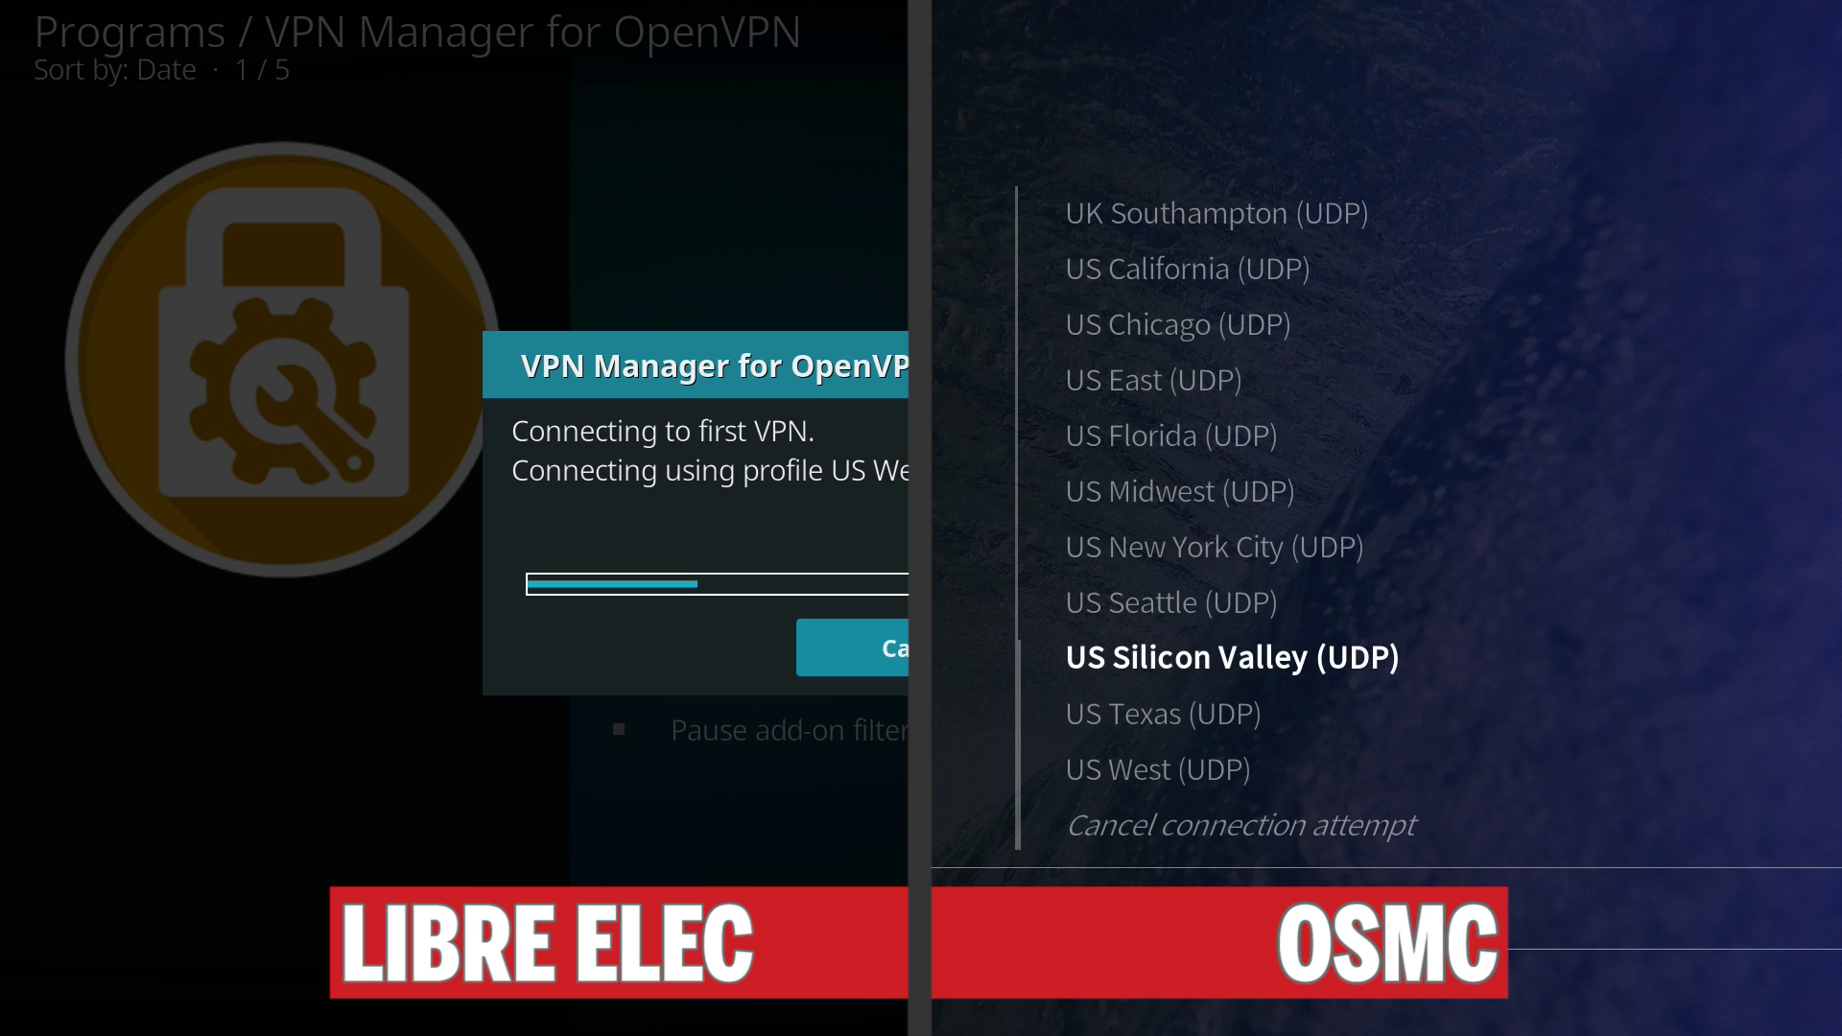
pyautogui.press('Return')
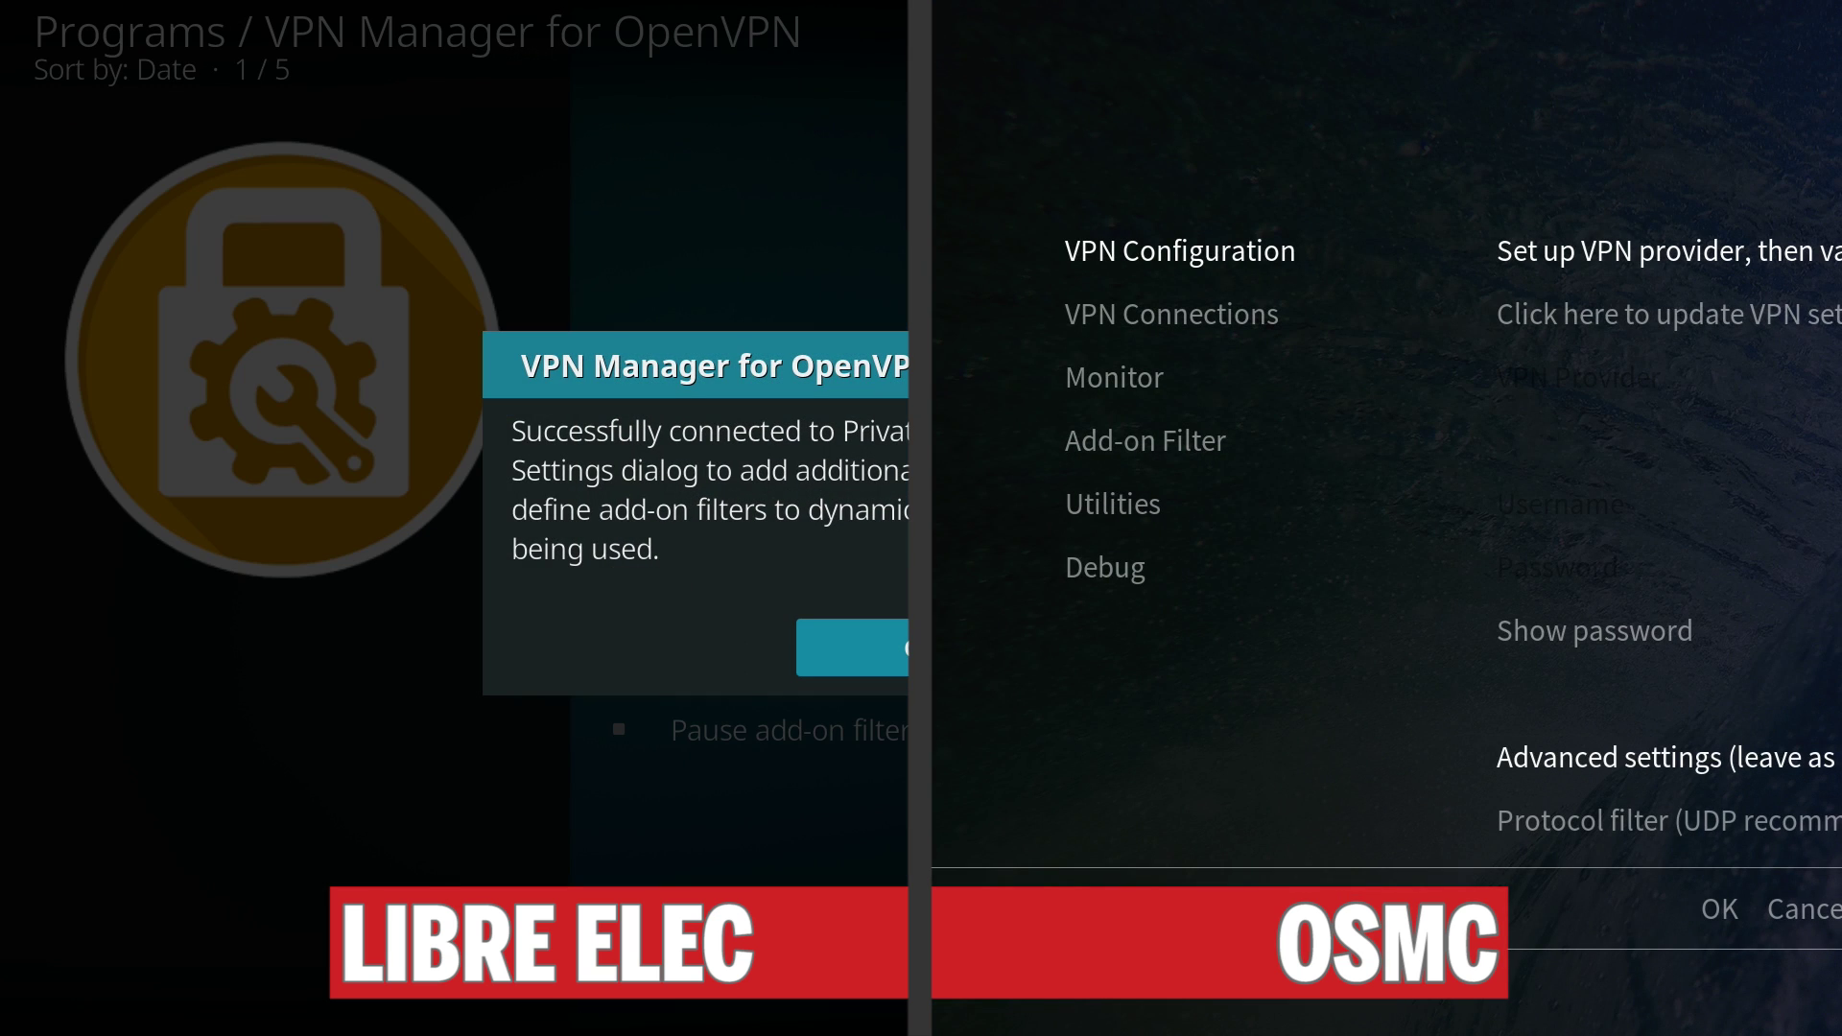
pyautogui.press('Return')
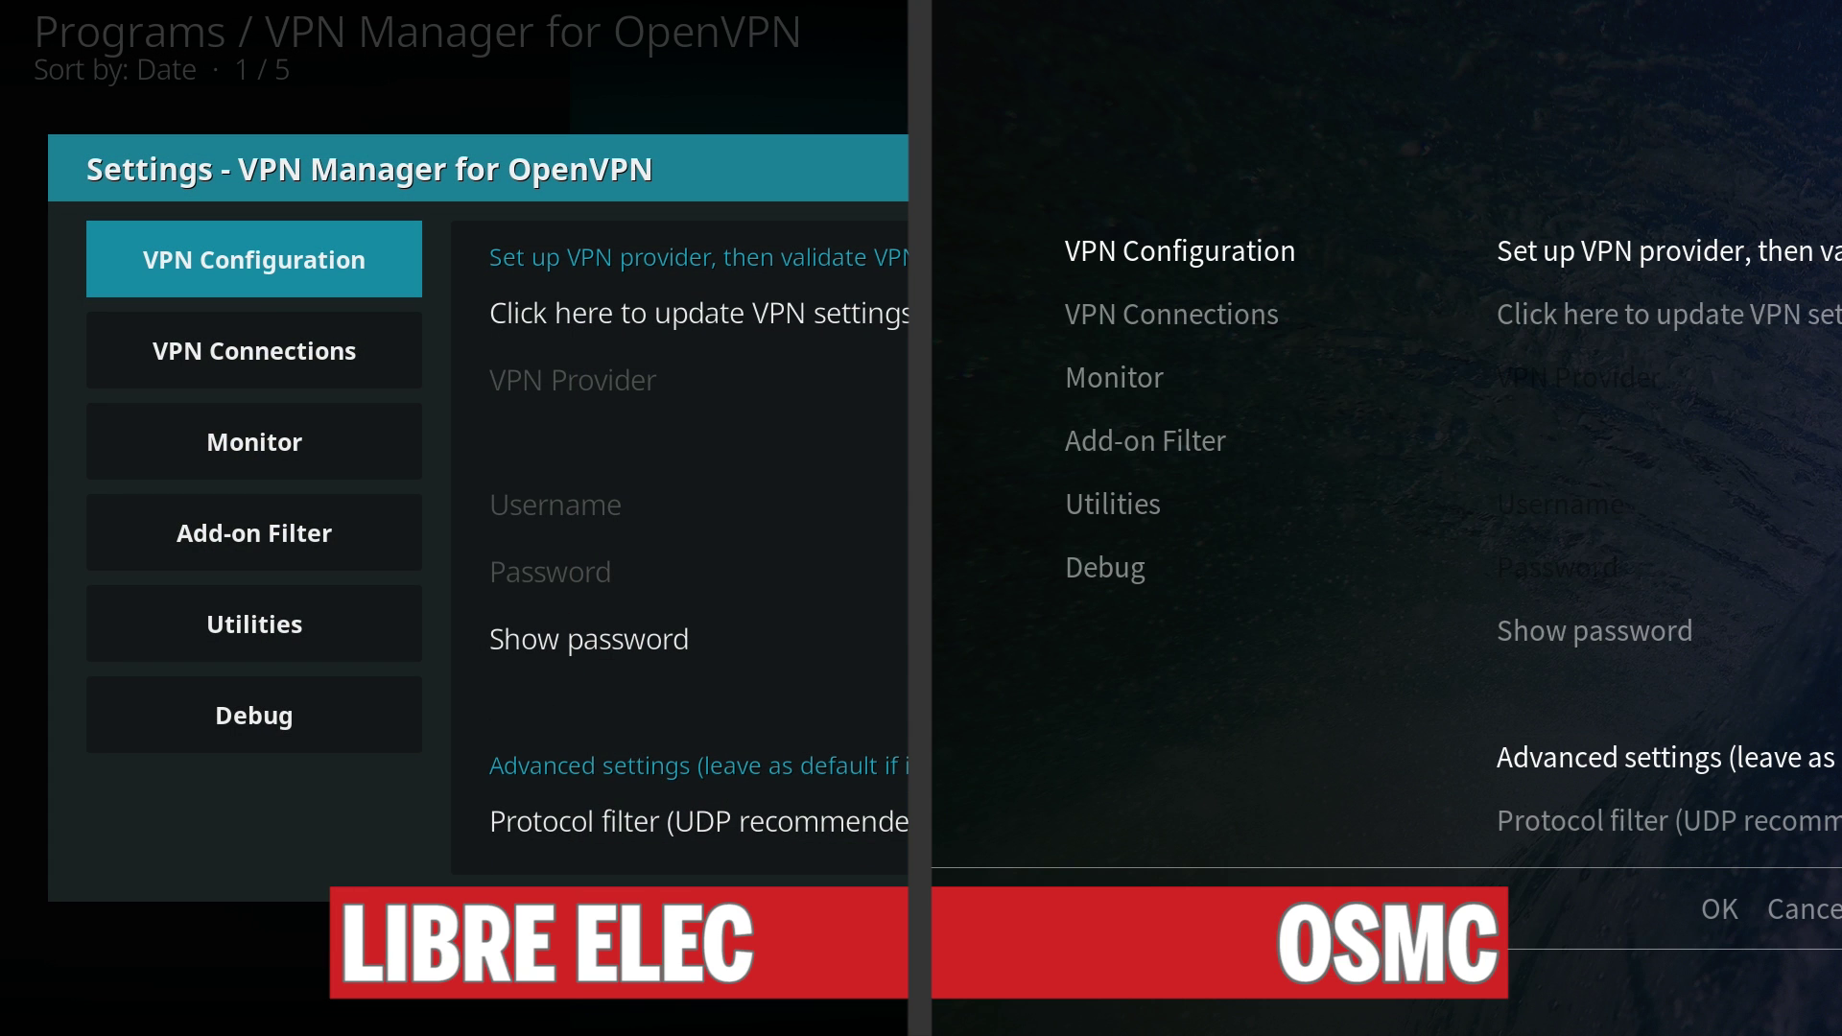
# Display VPN status on both systems: LibreELEC connected in Arizona via US West, OSMC in California via UK London (UDP).
pyautogui.press('Escape')
pyautogui.press('Down')
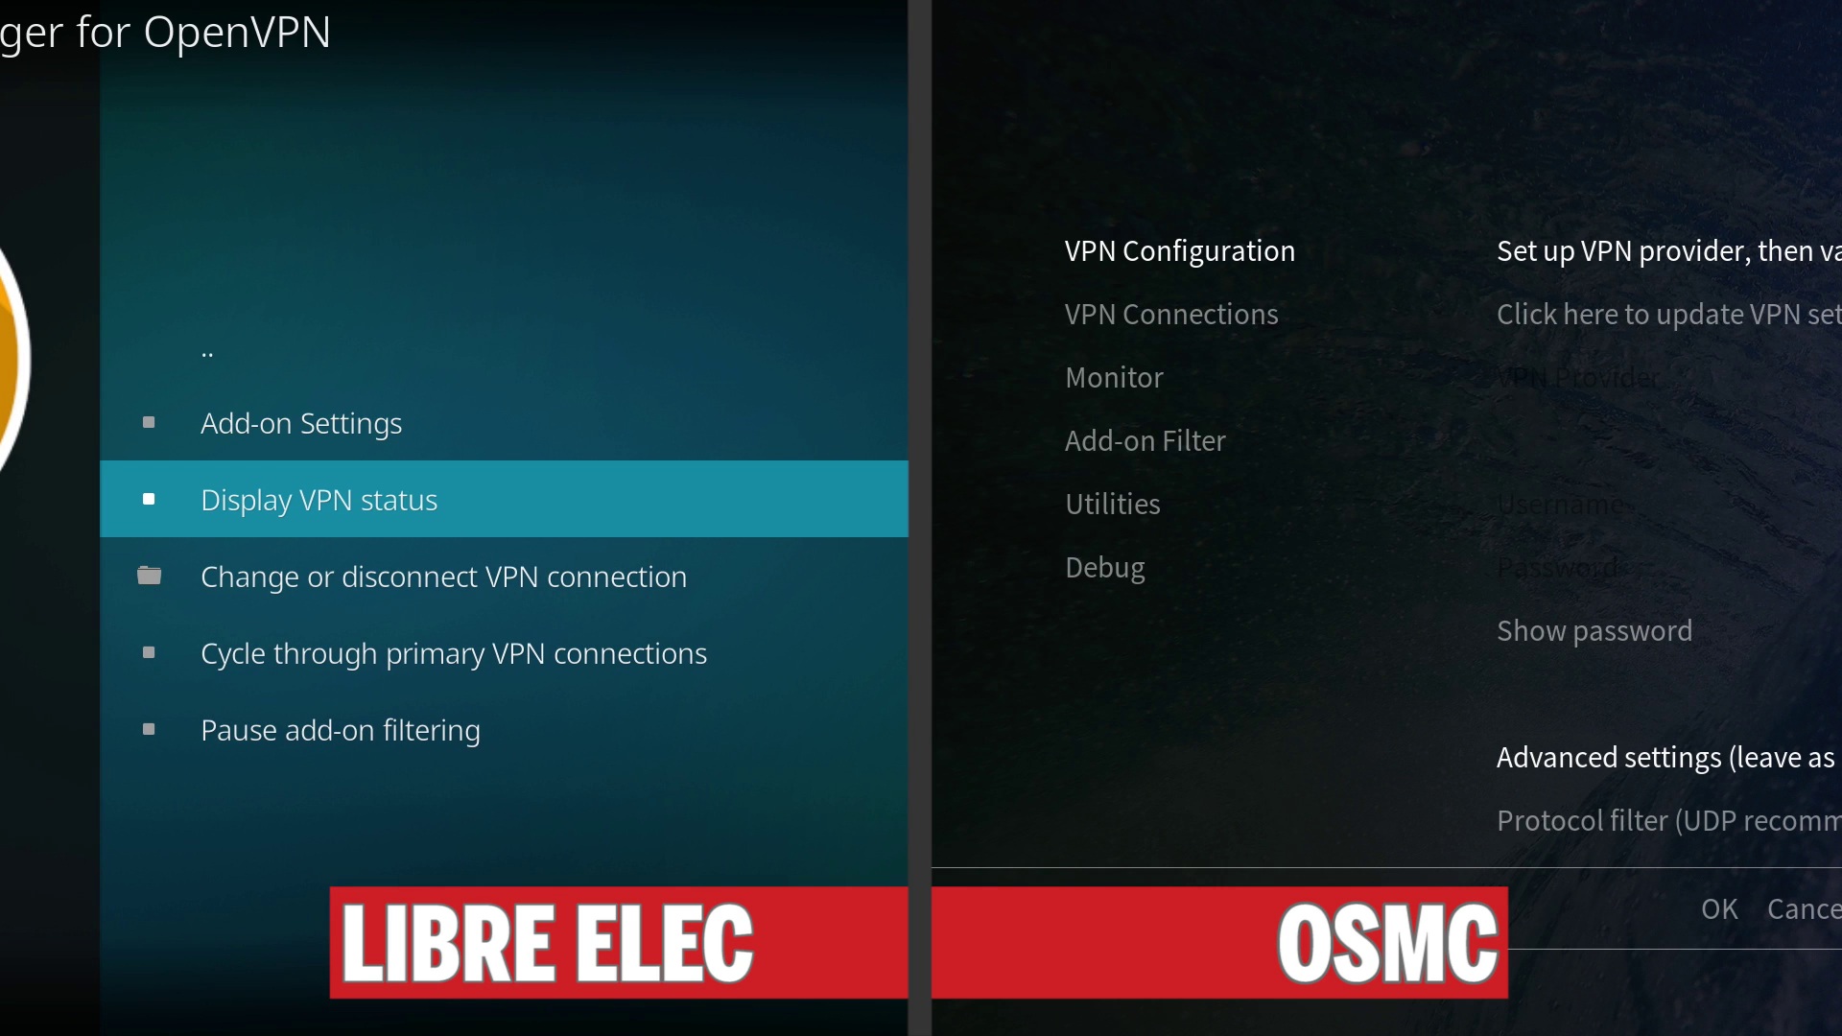
pyautogui.press('Escape')
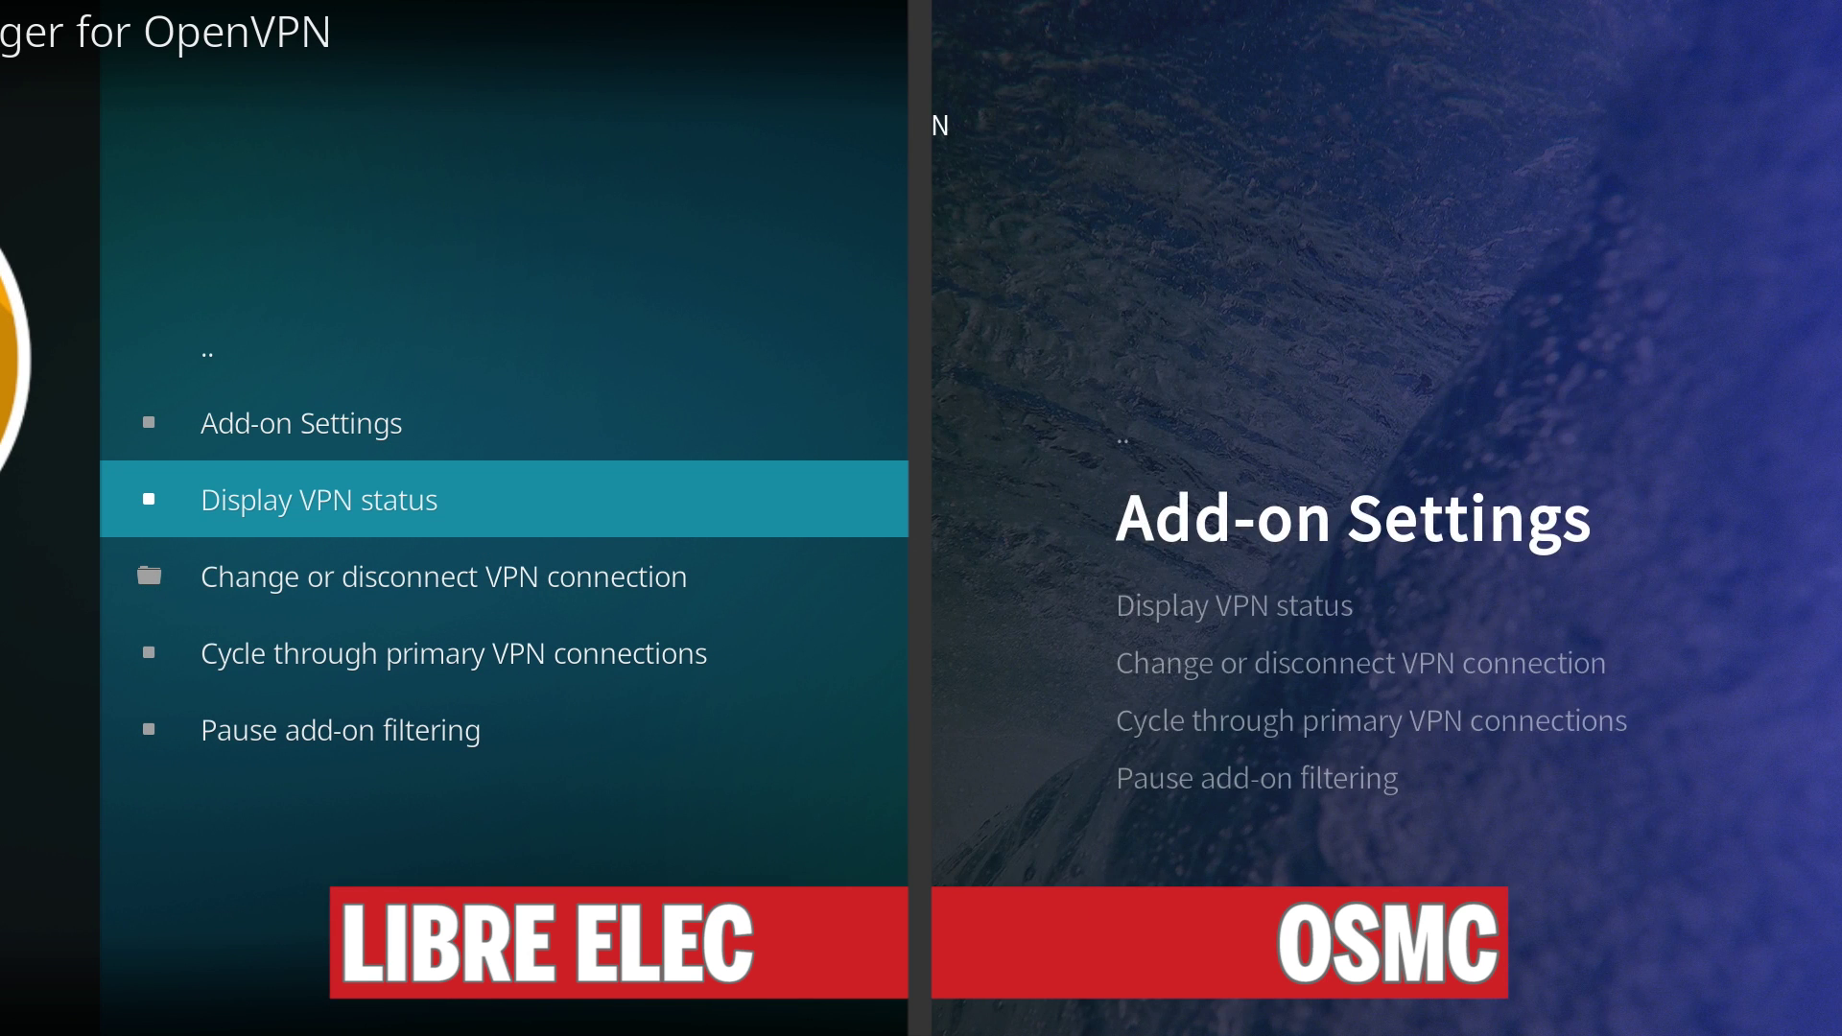
pyautogui.press('Return')
pyautogui.press('Down')
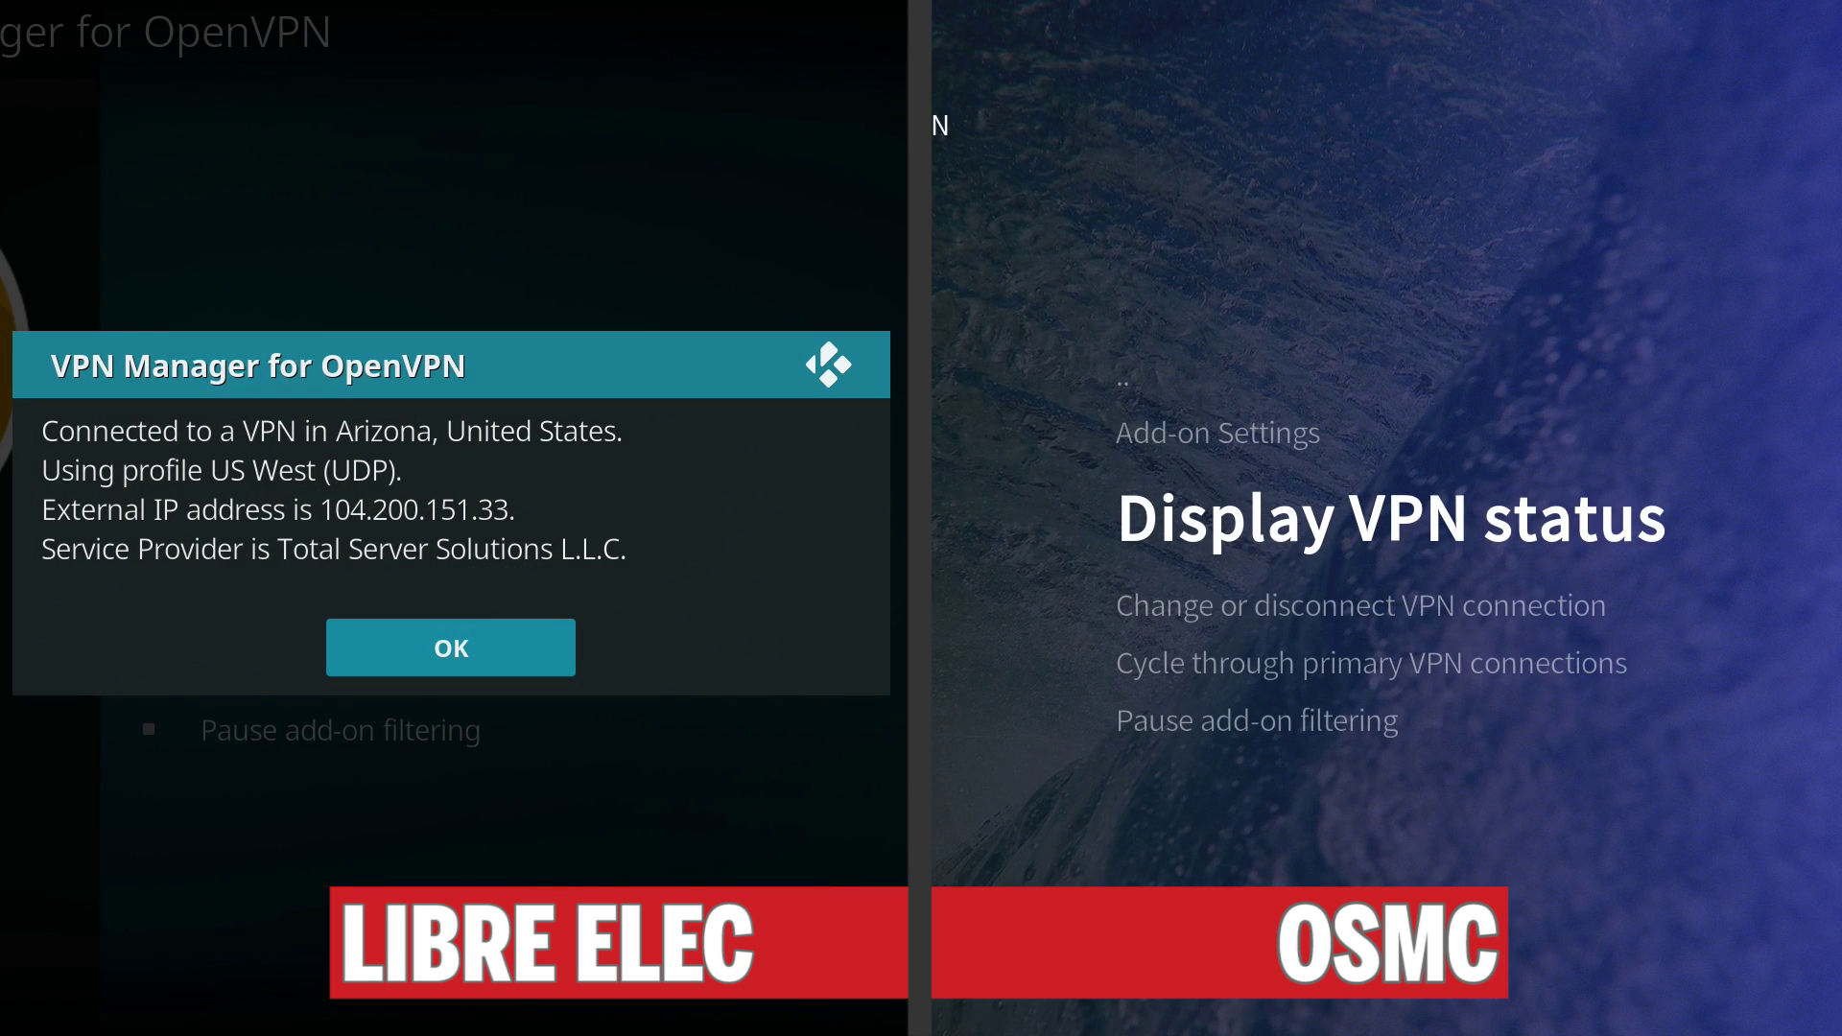
pyautogui.press('Return')
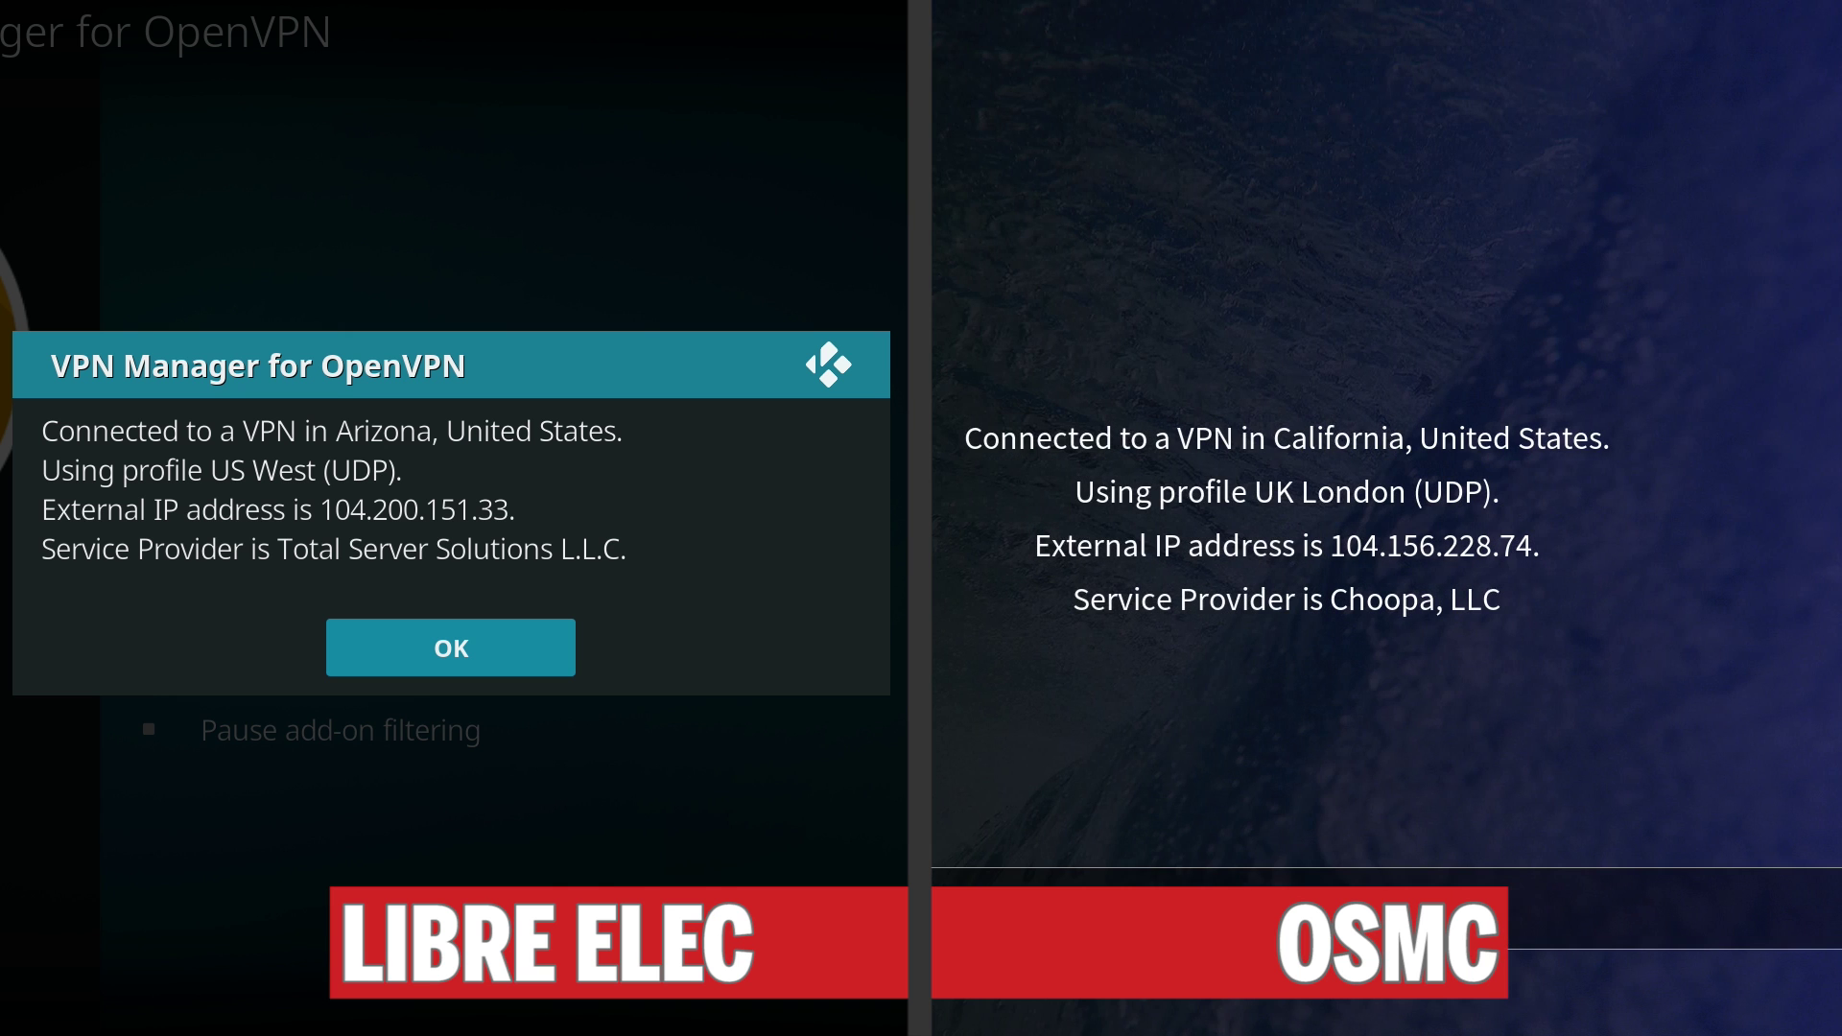
pyautogui.press('Return')
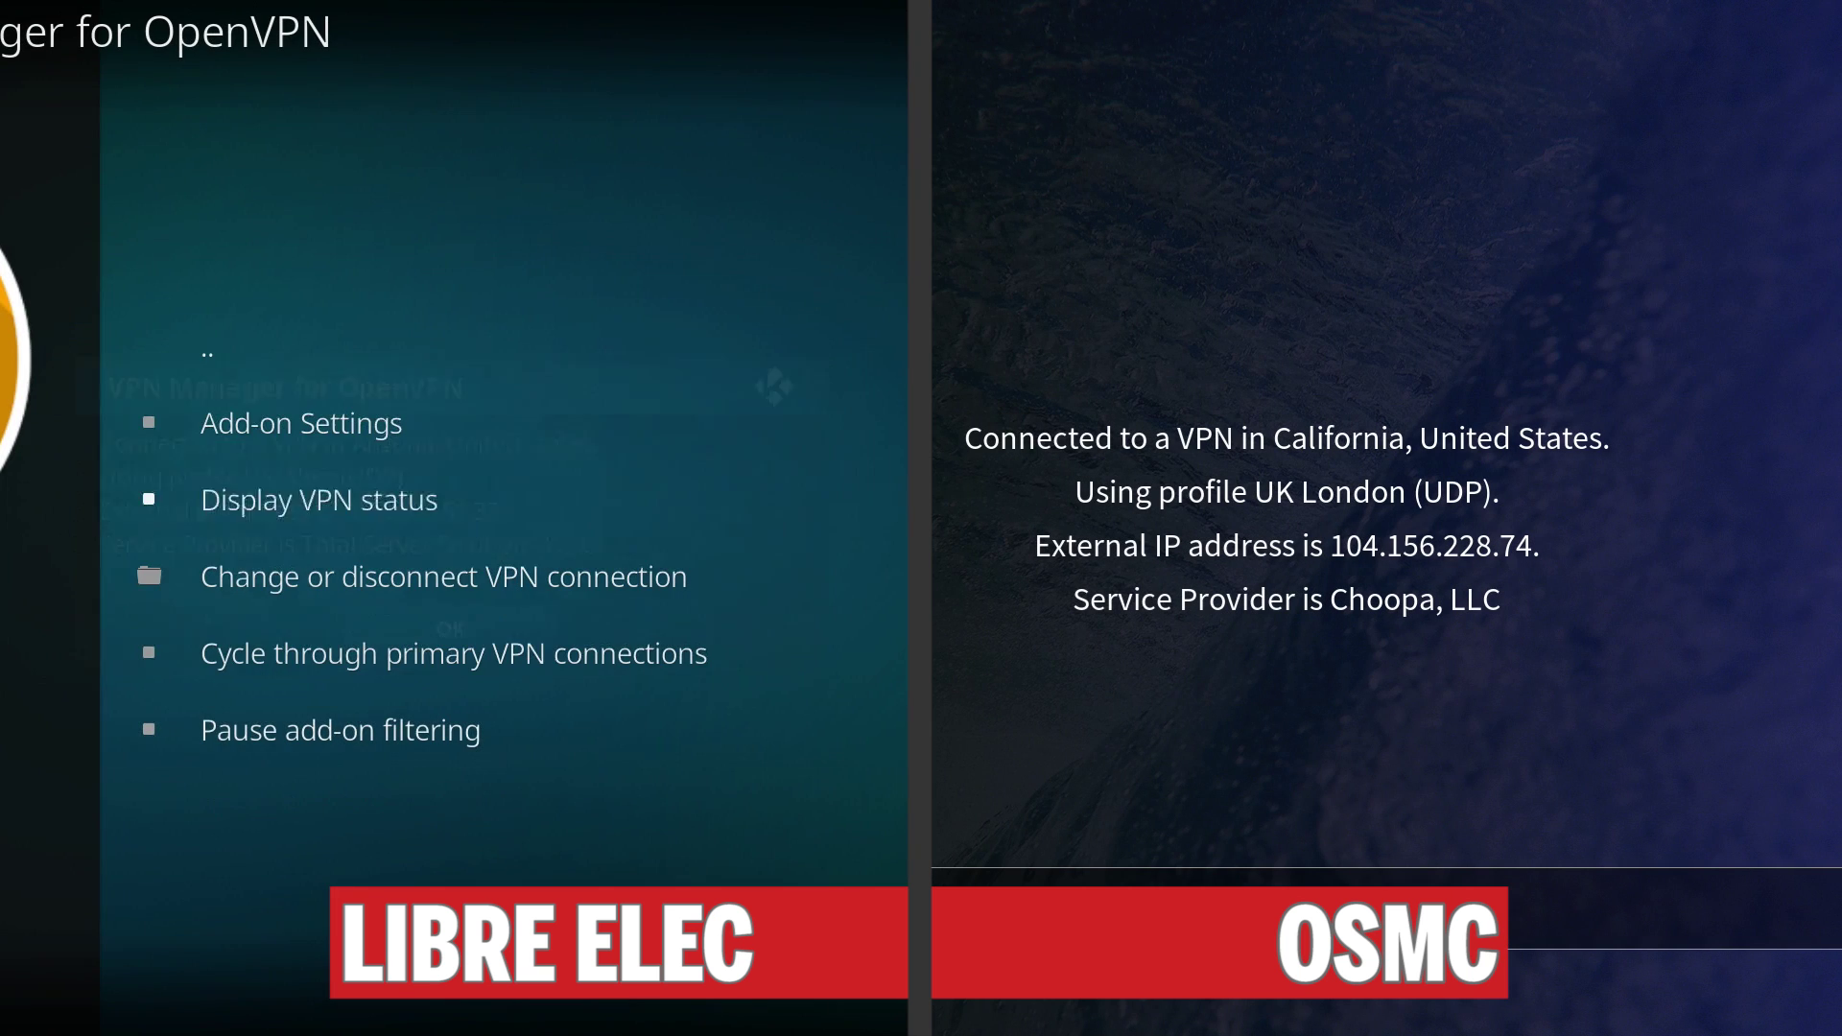